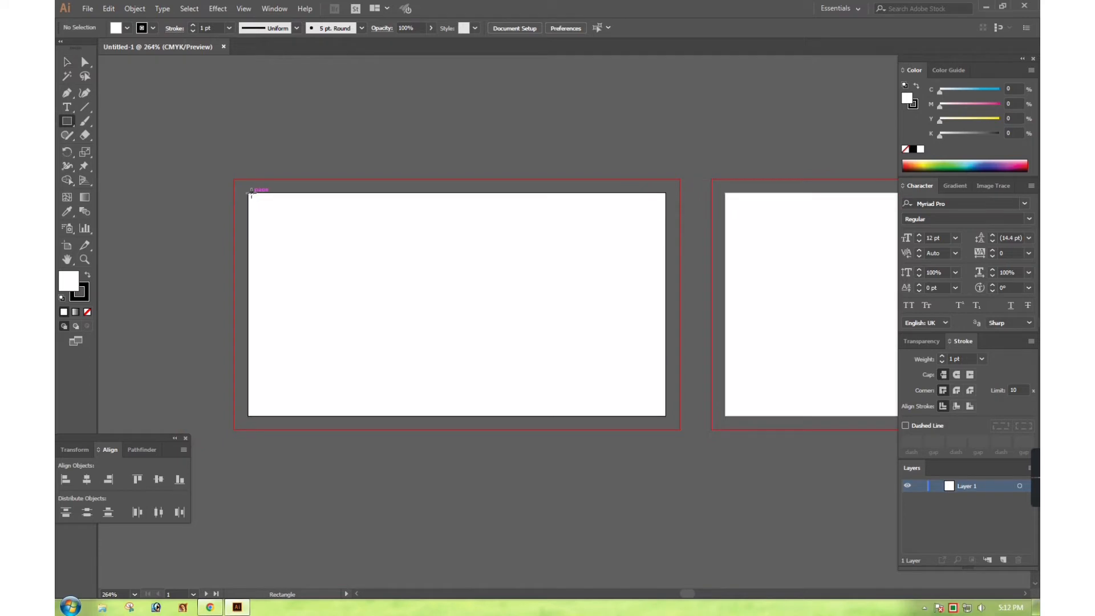
Draw a rectangle covering the first card artboard
{"action": "left_click_drag", "start_coordinate": [247, 192], "coordinate": [666, 416]}
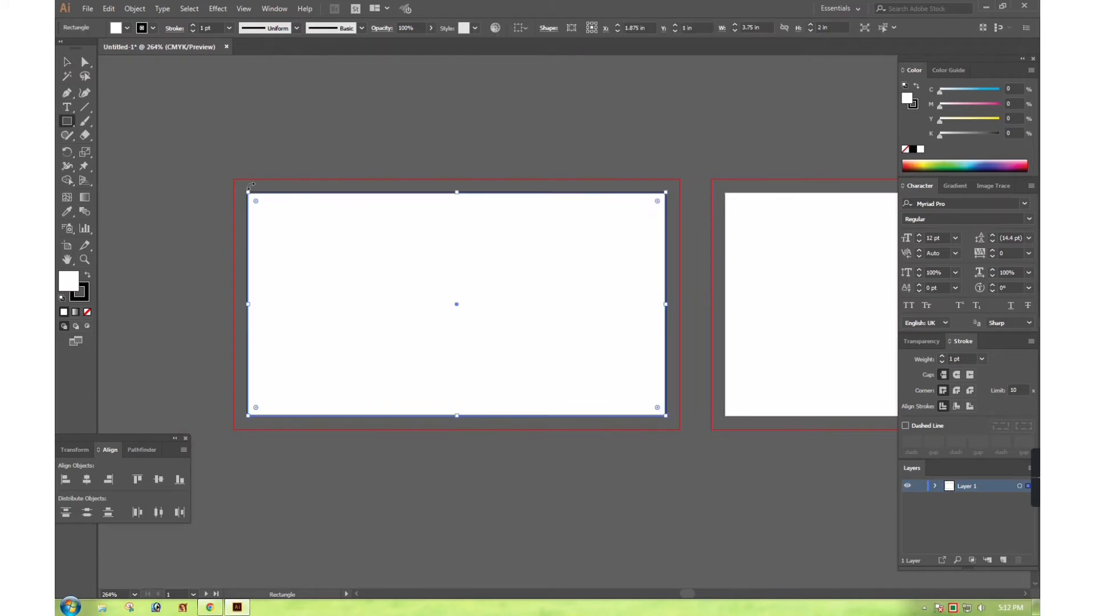
{"action": "key", "text": "v"}
{"action": "left_click", "coordinate": [367, 126]}
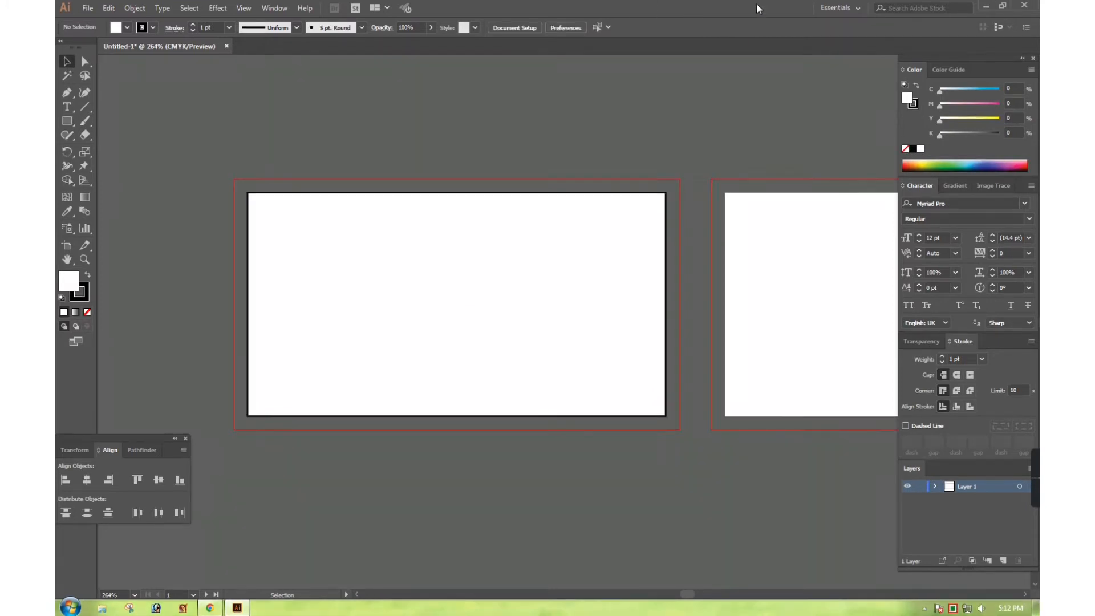
{"action": "left_click", "coordinate": [518, 192]}
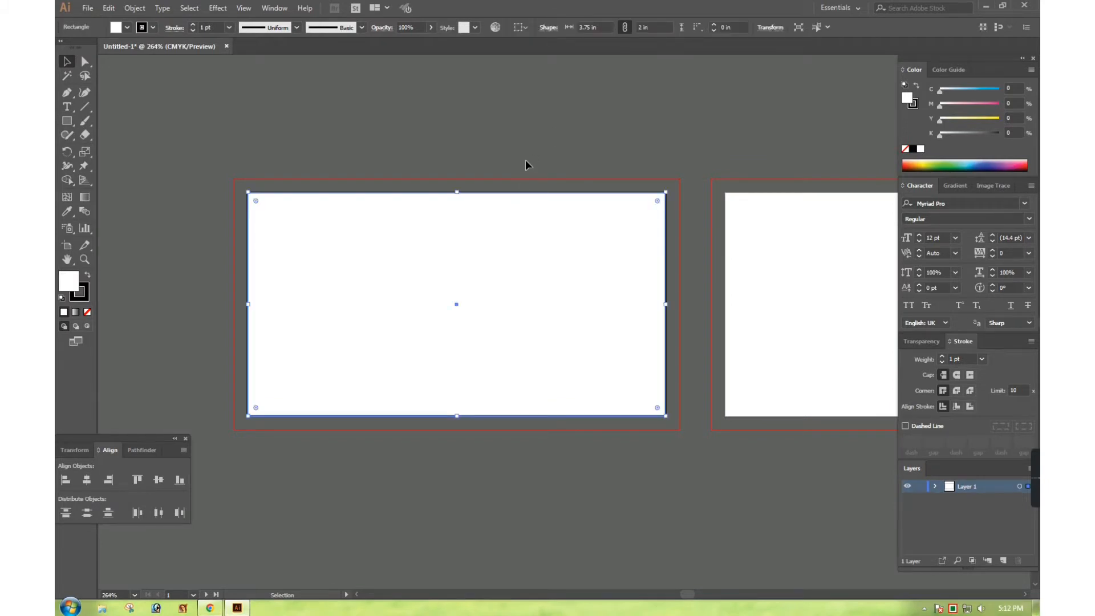
Offset the rectangle 0.125 in inward and make the inner path a safe-area guide
{"action": "left_click", "coordinate": [134, 8]}
{"action": "mouse_move", "coordinate": [197, 279]}
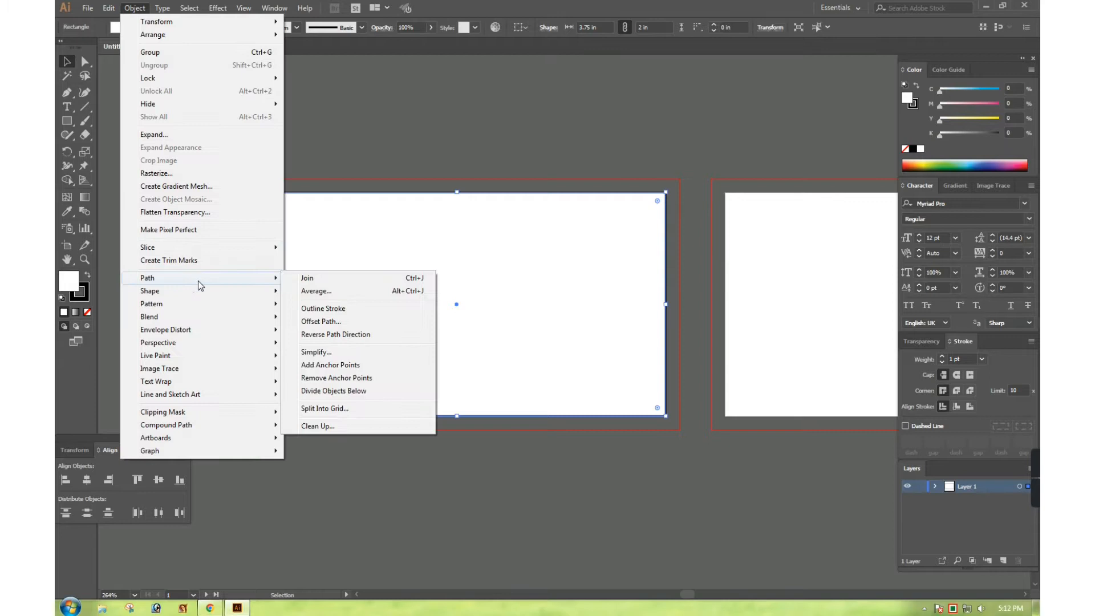
{"action": "left_click", "coordinate": [345, 319]}
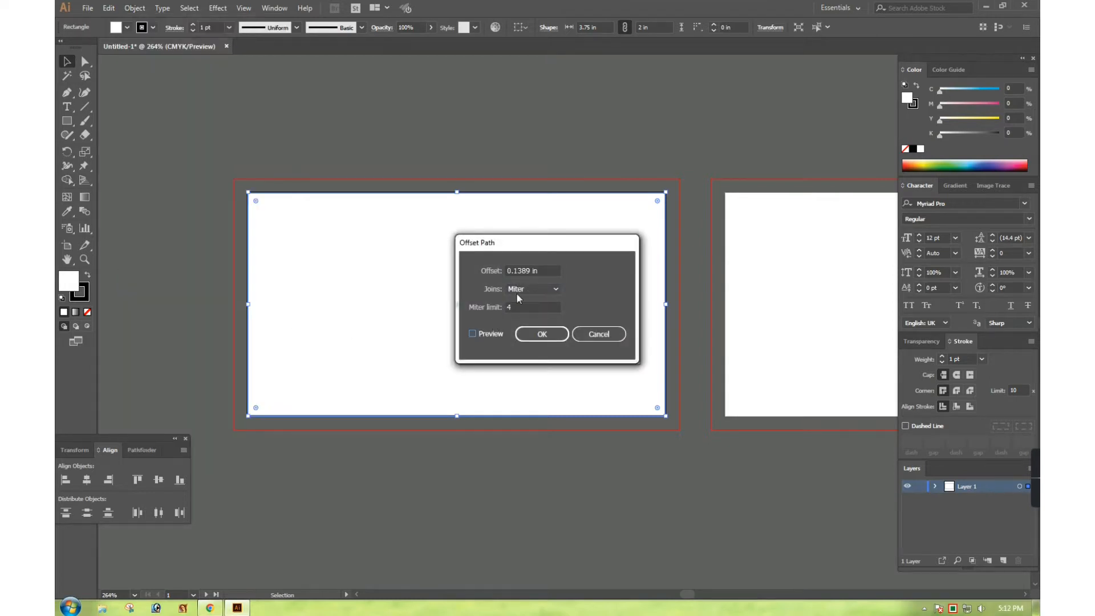
{"action": "left_click", "coordinate": [480, 335]}
{"action": "left_click", "coordinate": [536, 271]}
{"action": "left_click_drag", "start_coordinate": [548, 271], "coordinate": [493, 280]}
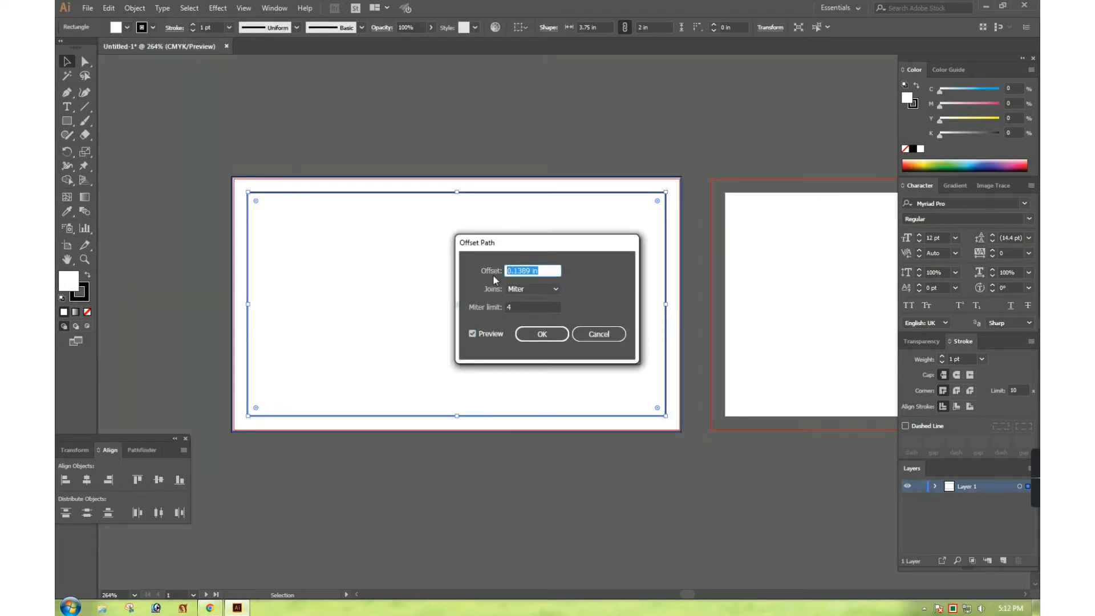
{"action": "key", "text": "BackSpace"}
{"action": "key", "text": "Return"}
{"action": "right_click", "coordinate": [527, 232]}
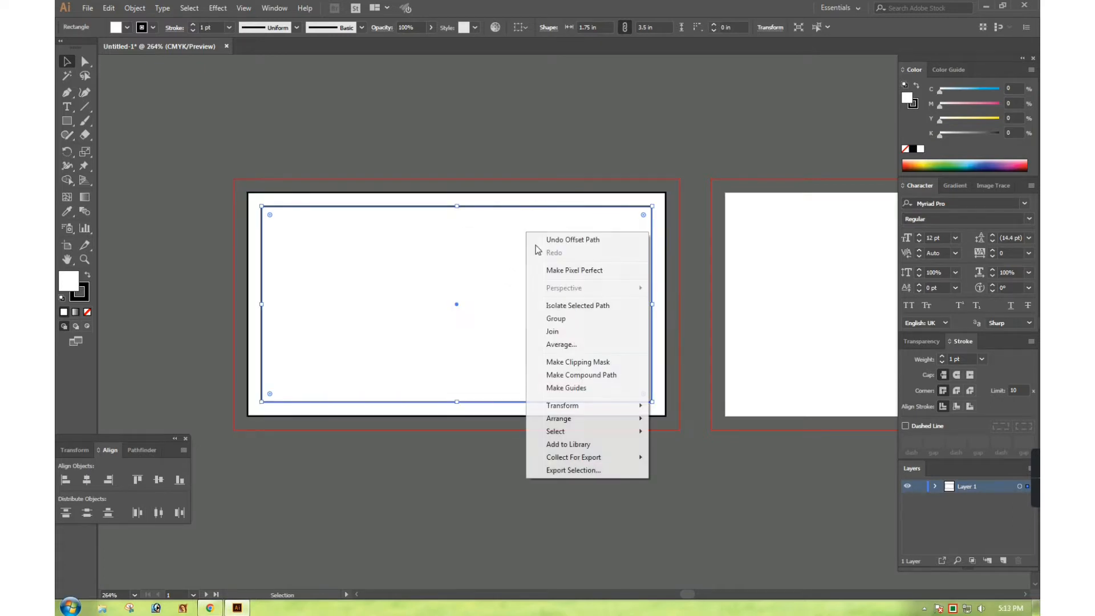
{"action": "left_click", "coordinate": [585, 393]}
{"action": "left_click", "coordinate": [625, 126]}
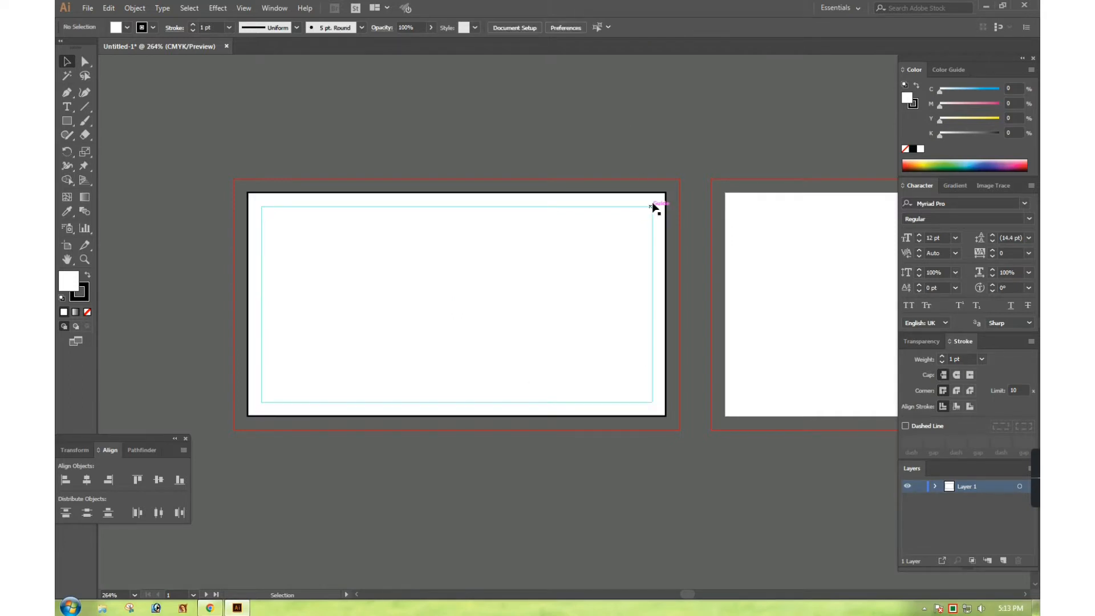
Stretch the white rectangle out to the bleed corner
{"action": "left_click", "coordinate": [656, 204]}
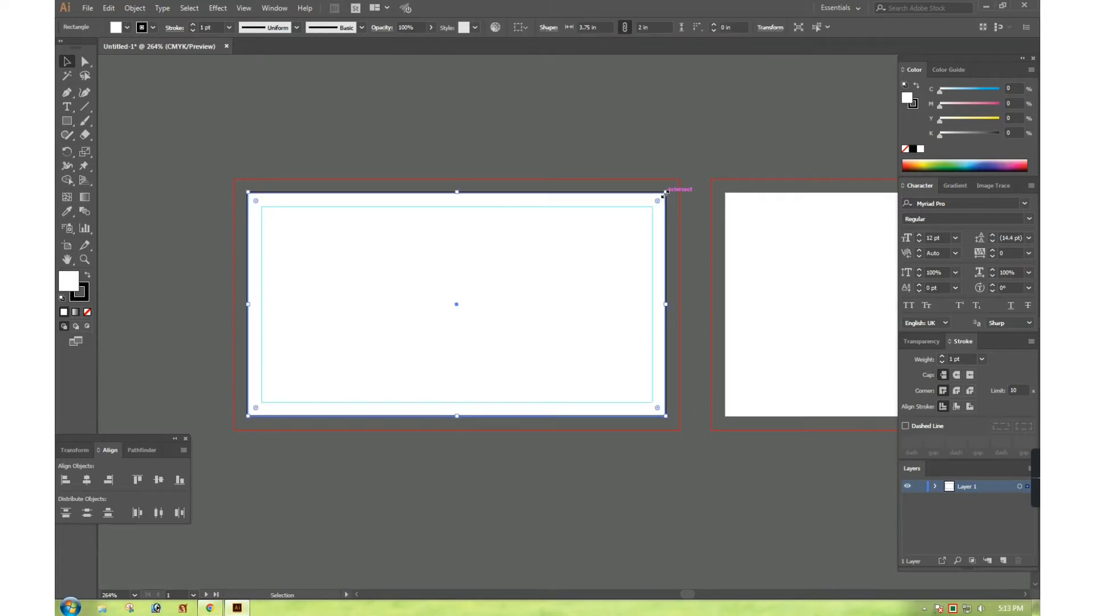
{"action": "left_click_drag", "start_coordinate": [665, 192], "coordinate": [680, 180]}
{"action": "left_click", "coordinate": [668, 159]}
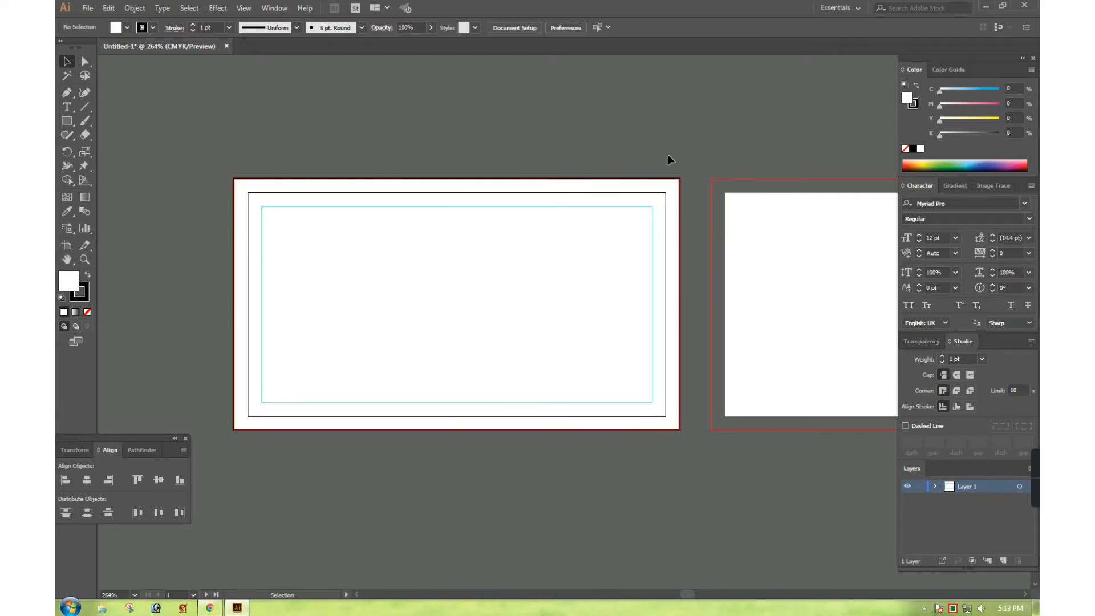
Remove the bleed rectangle's stroke and fill it with black
{"action": "left_click_drag", "start_coordinate": [203, 152], "coordinate": [744, 478]}
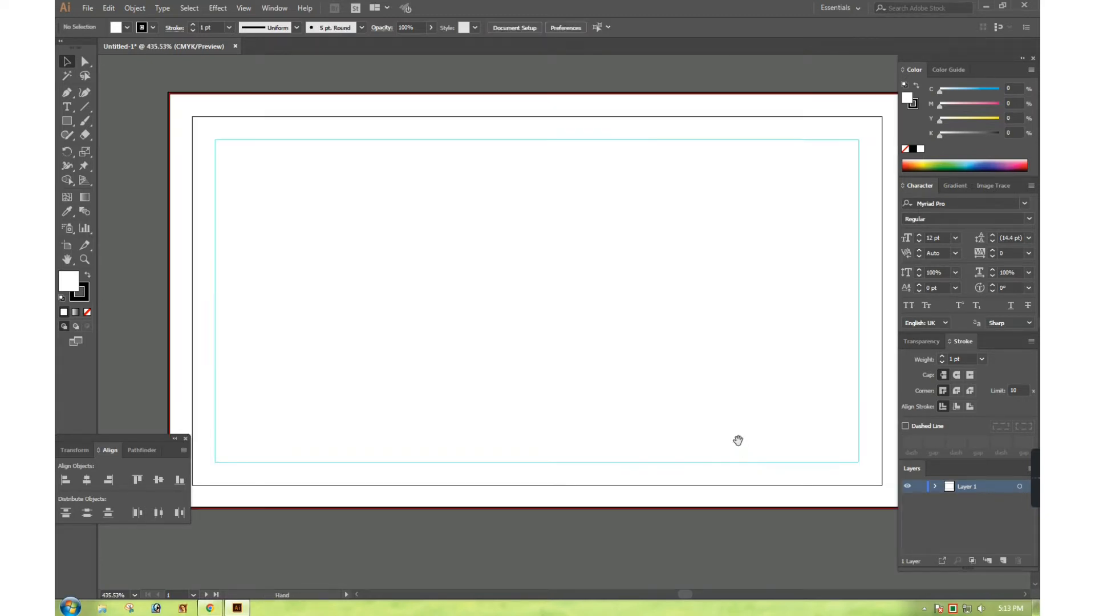
{"action": "left_click", "coordinate": [750, 111]}
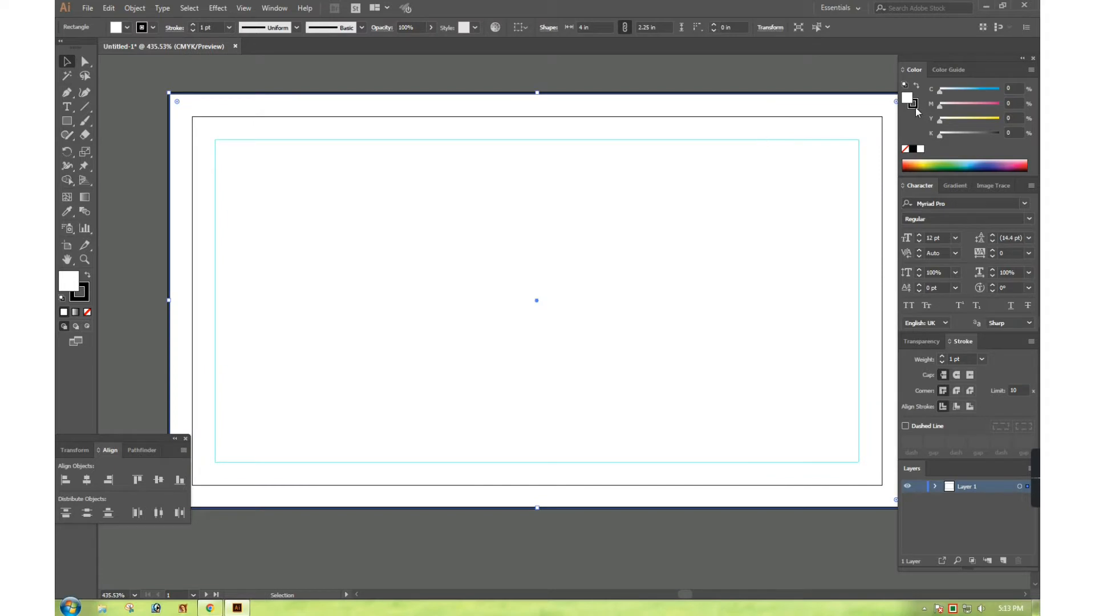
{"action": "left_click", "coordinate": [941, 363]}
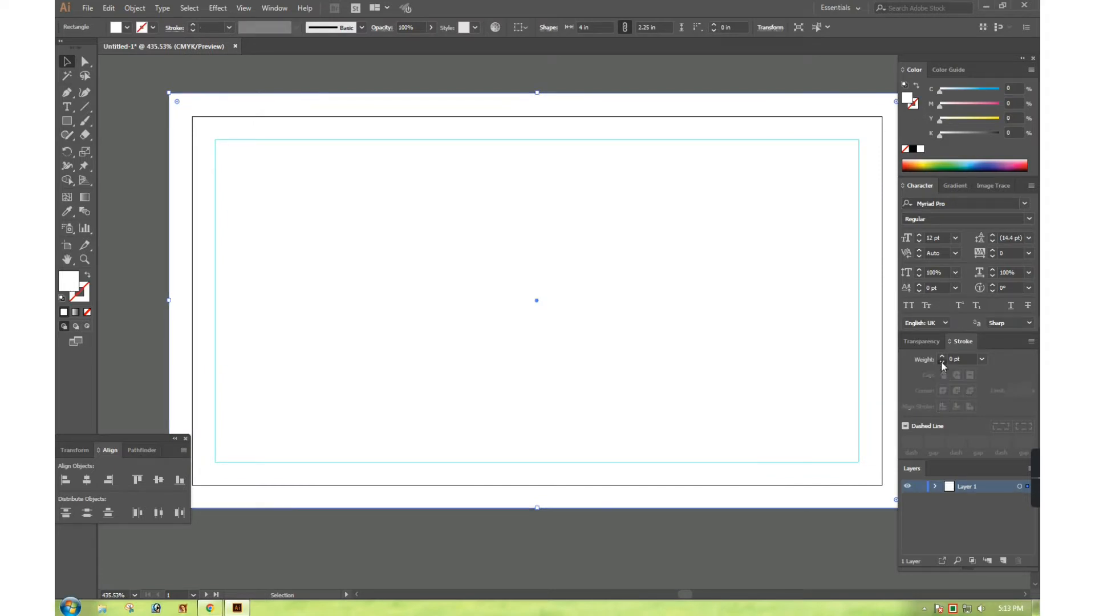
{"action": "left_click", "coordinate": [946, 69]}
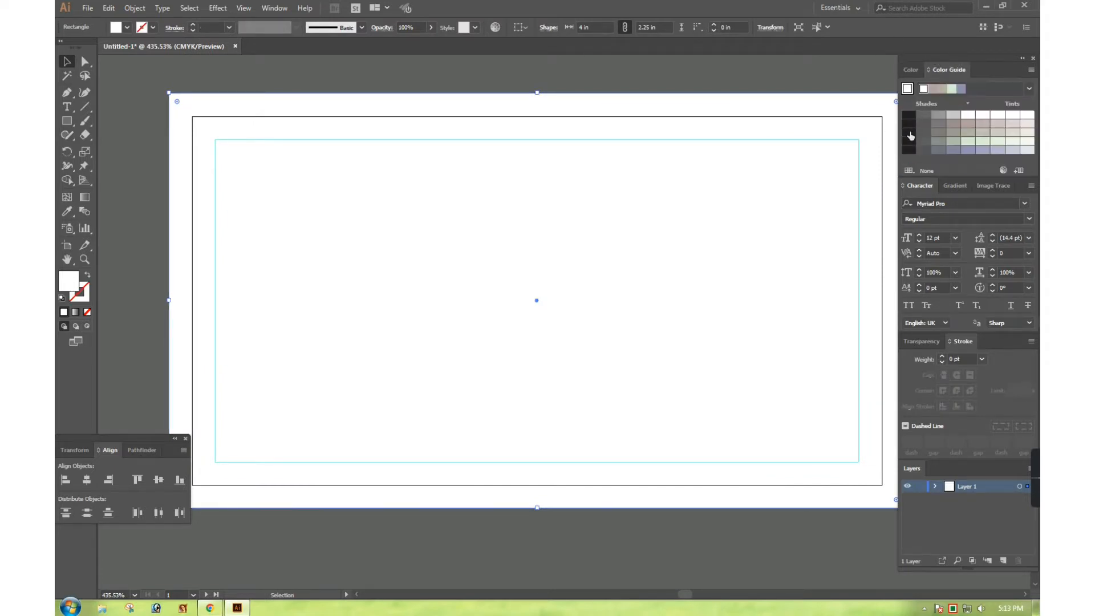
{"action": "left_click", "coordinate": [909, 133]}
Try several dark and bluish grey shades for the rectangle's fill
{"action": "left_click", "coordinate": [923, 124]}
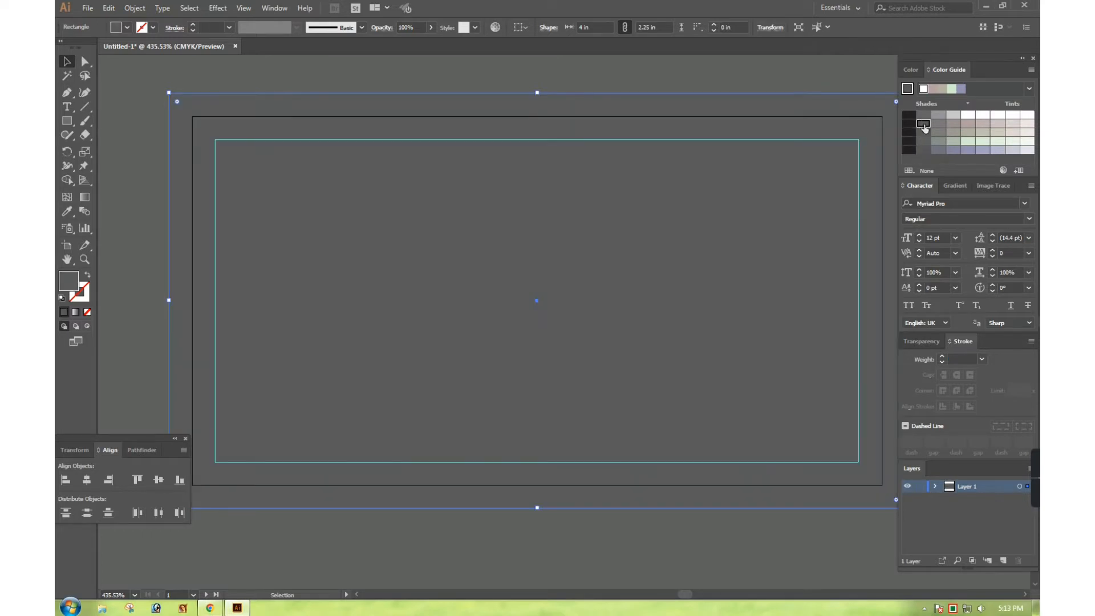
{"action": "left_click", "coordinate": [923, 115]}
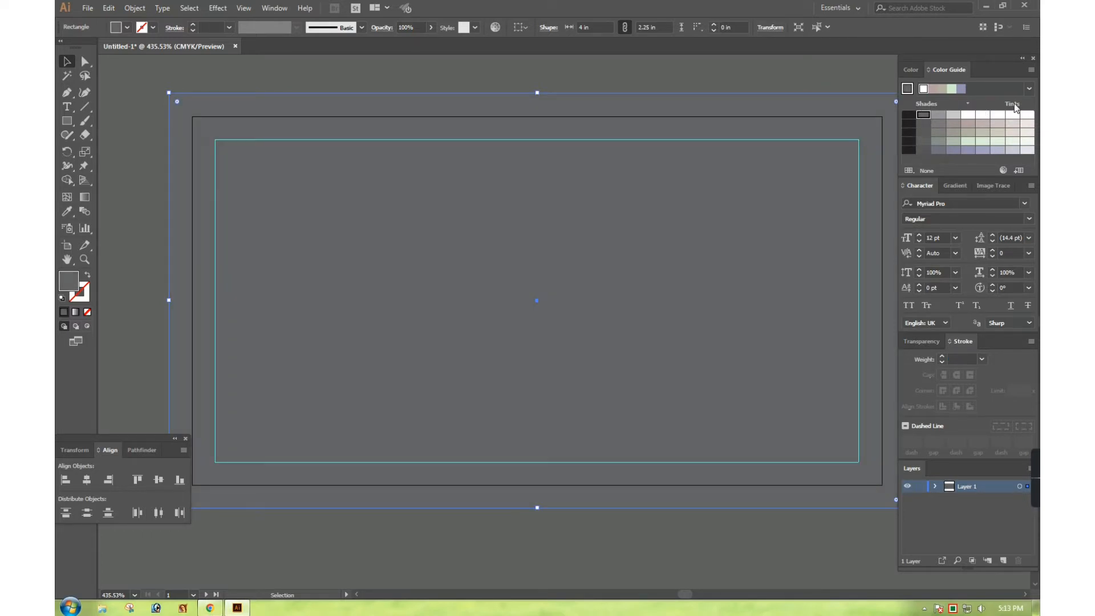
{"action": "left_click", "coordinate": [909, 151]}
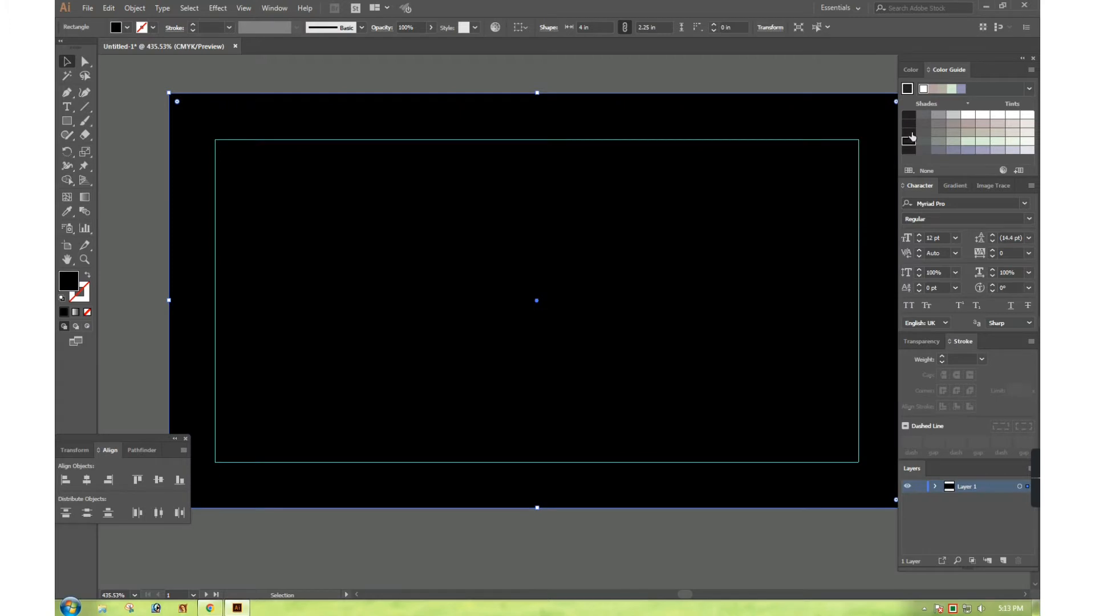
{"action": "left_click", "coordinate": [923, 151]}
{"action": "left_click", "coordinate": [923, 132]}
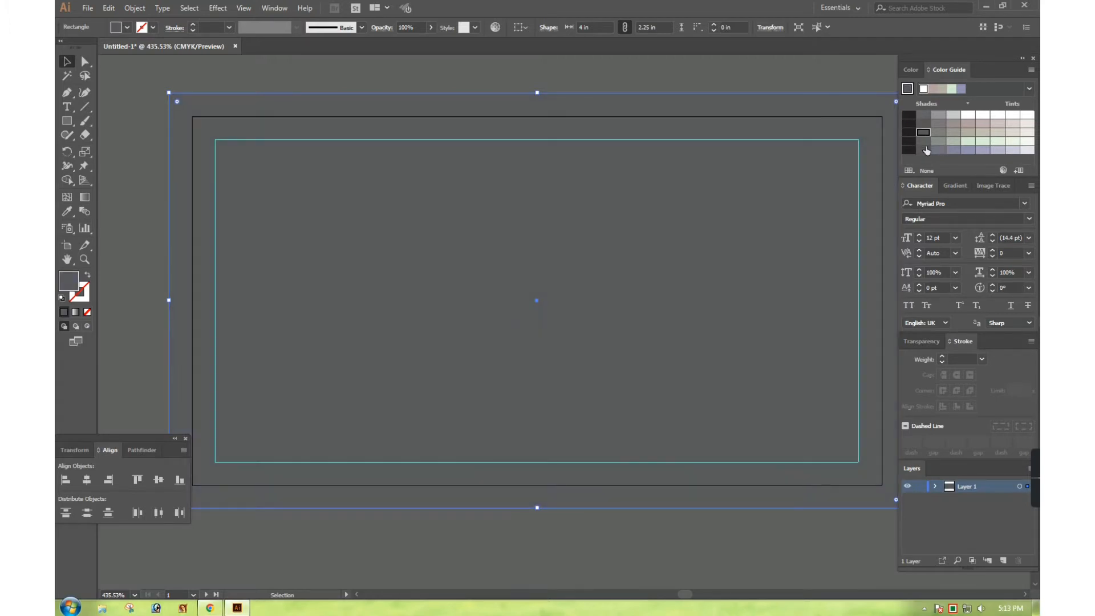
{"action": "left_click", "coordinate": [923, 141]}
Set the fill's black (K) amount to 93% with the CMYK sliders
{"action": "left_click", "coordinate": [911, 69]}
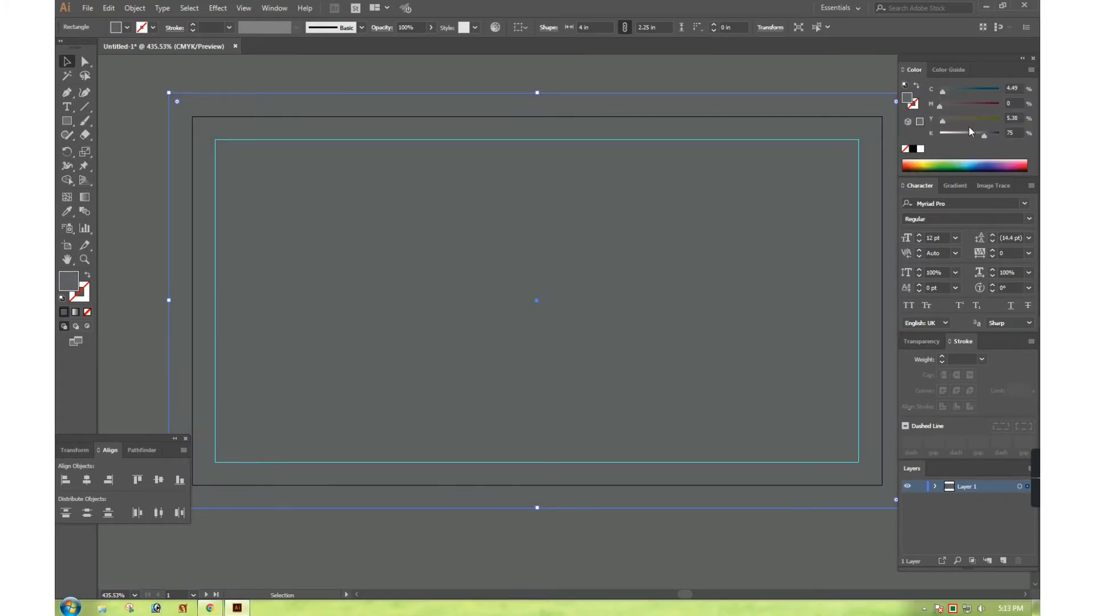
{"action": "left_click_drag", "start_coordinate": [969, 132], "coordinate": [996, 136]}
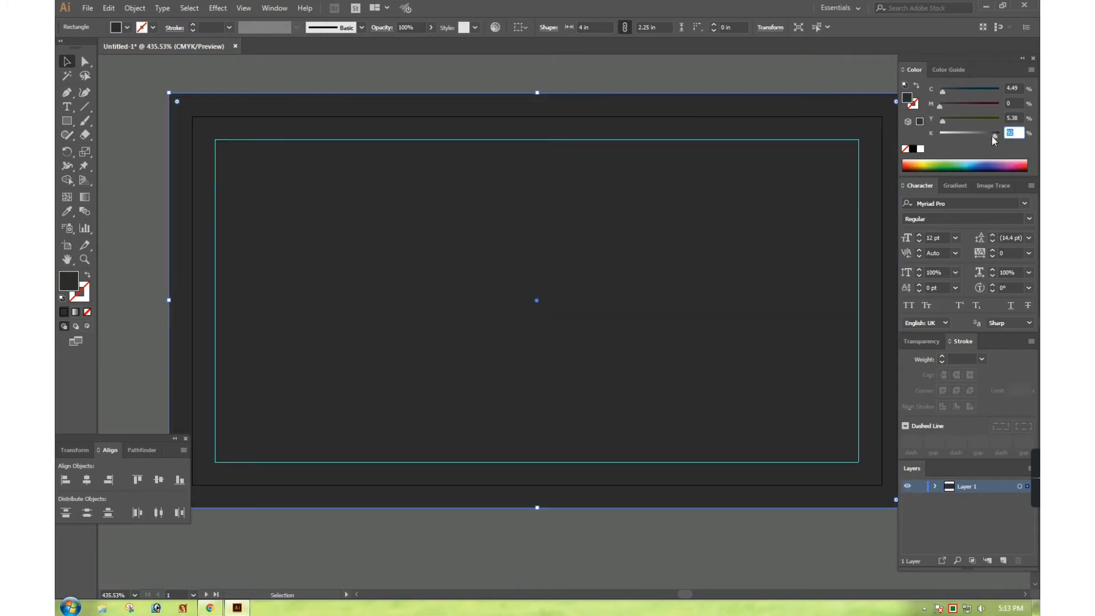
{"action": "key", "text": "Return"}
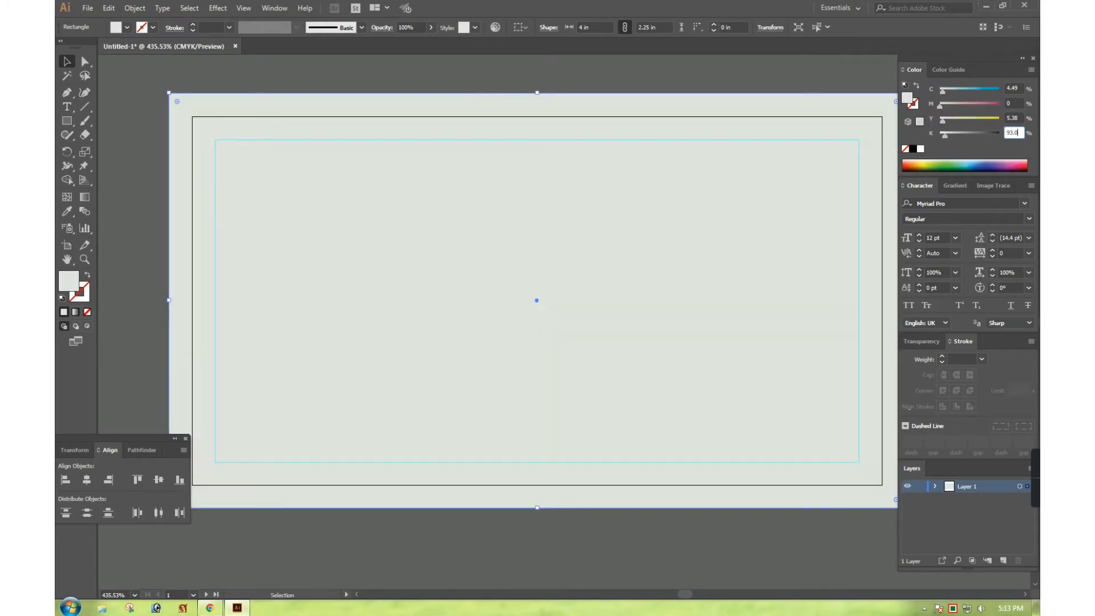
{"action": "key", "text": "Return"}
Settle on a deeper charcoal shade for the fill and recentre the card
{"action": "left_click", "coordinate": [947, 69]}
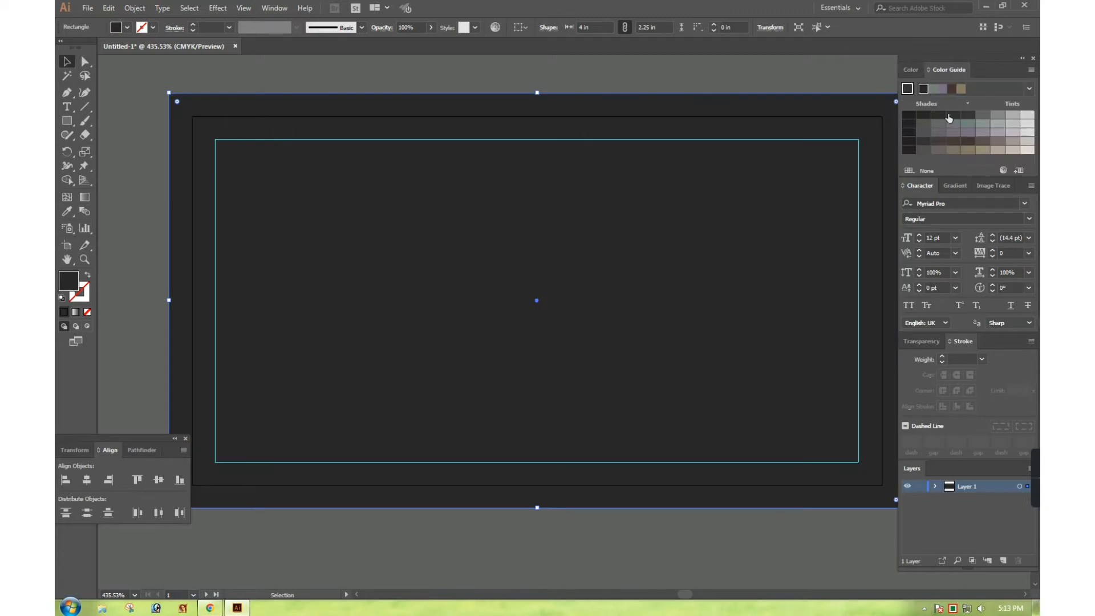
{"action": "left_click", "coordinate": [947, 114]}
{"action": "left_click", "coordinate": [953, 115]}
{"action": "left_click", "coordinate": [968, 115]}
{"action": "left_click", "coordinate": [961, 115]}
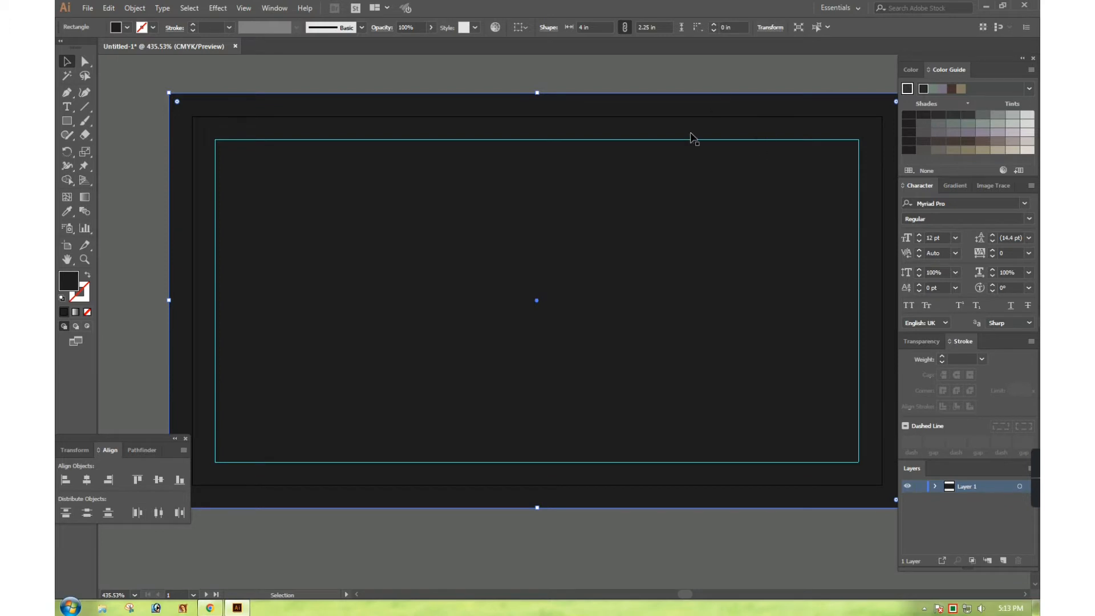
{"action": "left_click", "coordinate": [682, 70]}
{"action": "left_click", "coordinate": [580, 287], "text": "ctrl+alt"}
{"action": "left_click_drag", "start_coordinate": [494, 297], "coordinate": [494, 267]}
{"action": "left_click", "coordinate": [515, 289], "text": "ctrl+alt"}
{"action": "left_click_drag", "start_coordinate": [587, 310], "coordinate": [515, 297]}
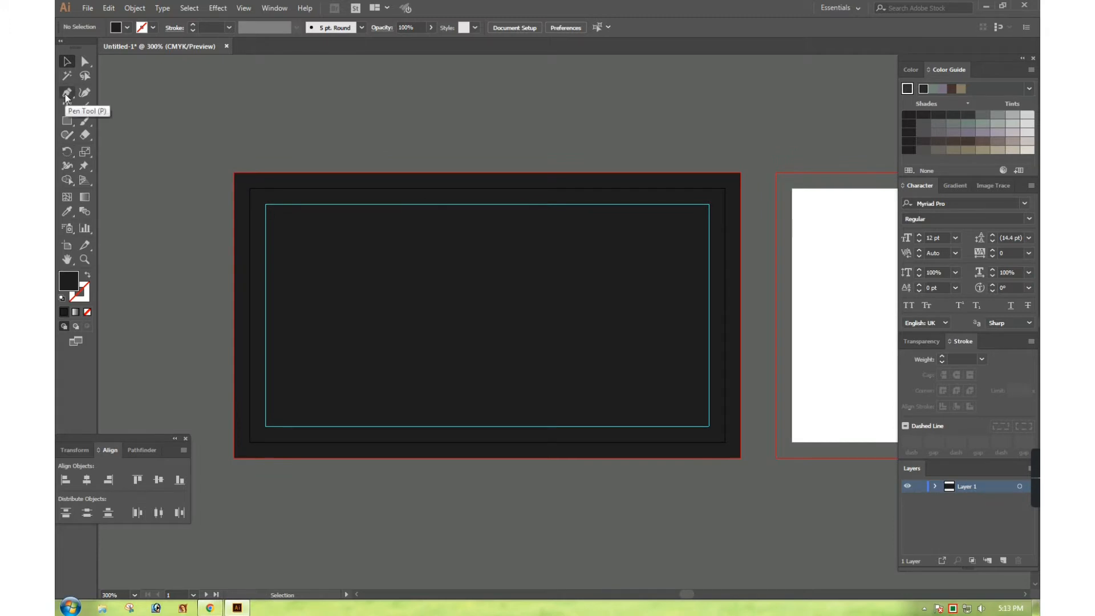
Hide the panels and zoom in on the dark card
{"action": "key", "text": "ctrl+alt+space"}
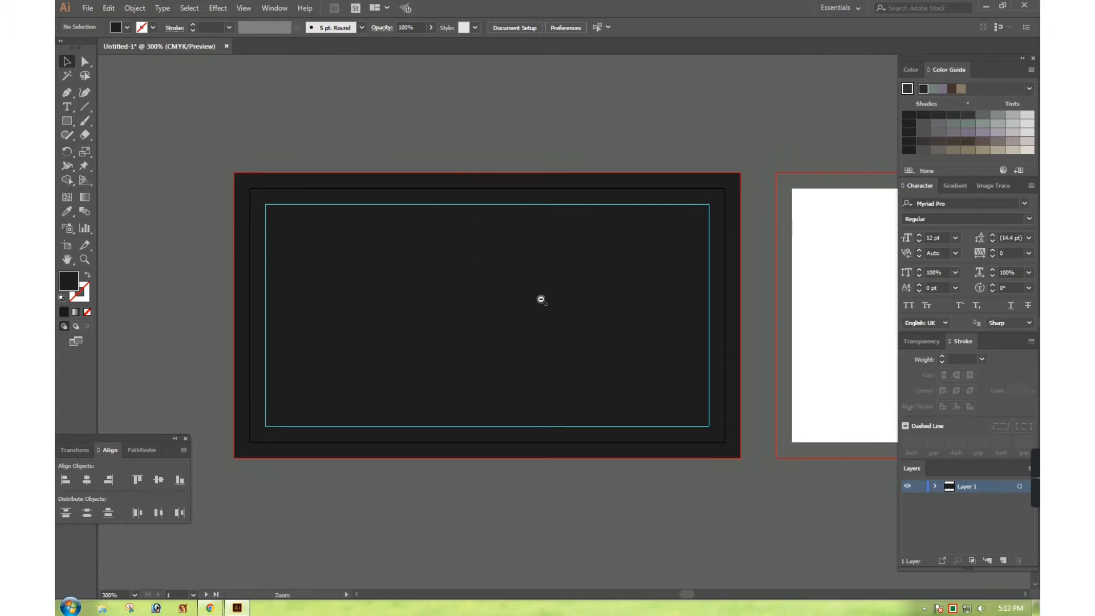
{"action": "left_click", "coordinate": [541, 299]}
{"action": "left_click", "coordinate": [540, 298]}
{"action": "left_click_drag", "start_coordinate": [569, 299], "coordinate": [450, 283]}
{"action": "key", "text": "Tab"}
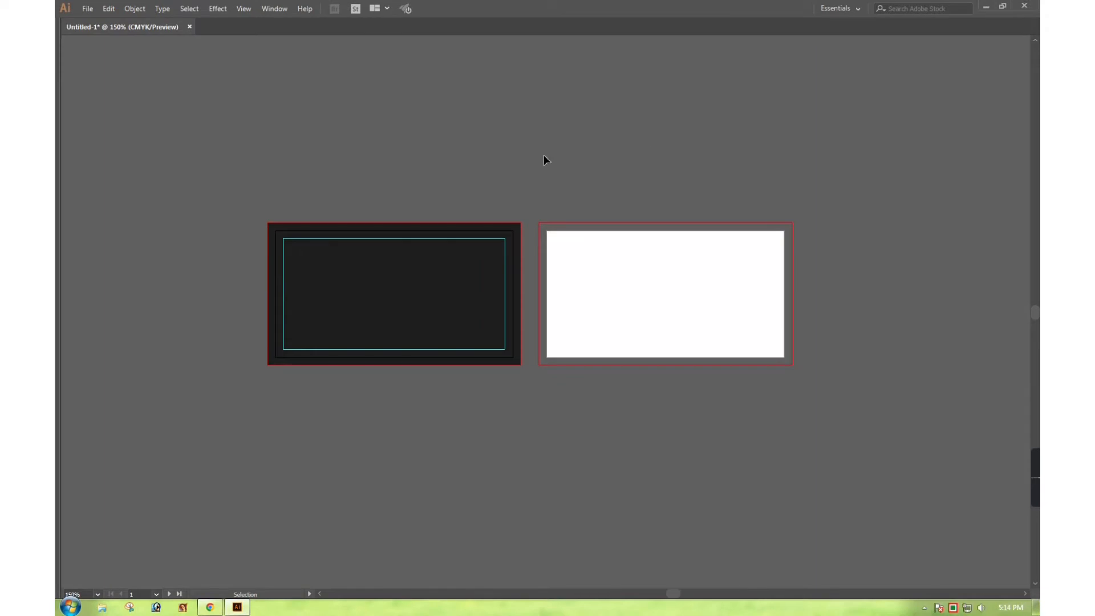
{"action": "left_click_drag", "start_coordinate": [209, 204], "coordinate": [653, 431]}
{"action": "left_click_drag", "start_coordinate": [550, 356], "coordinate": [542, 383]}
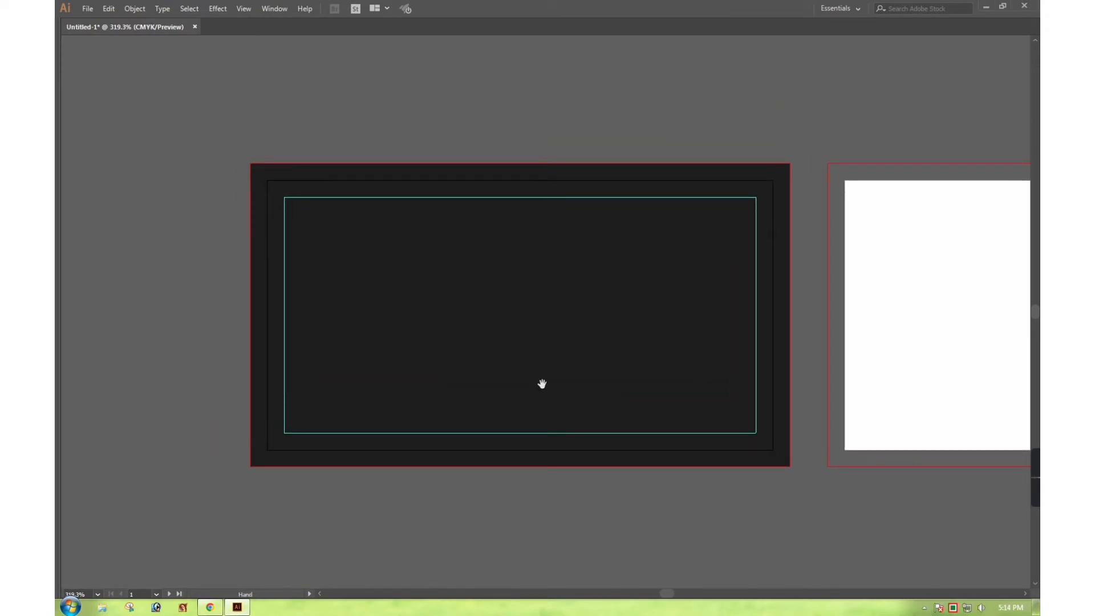
{"action": "key", "text": "v"}
Get the Pen tool ready with the card framed at 200%
{"action": "key", "text": "Tab"}
{"action": "left_click", "coordinate": [67, 59]}
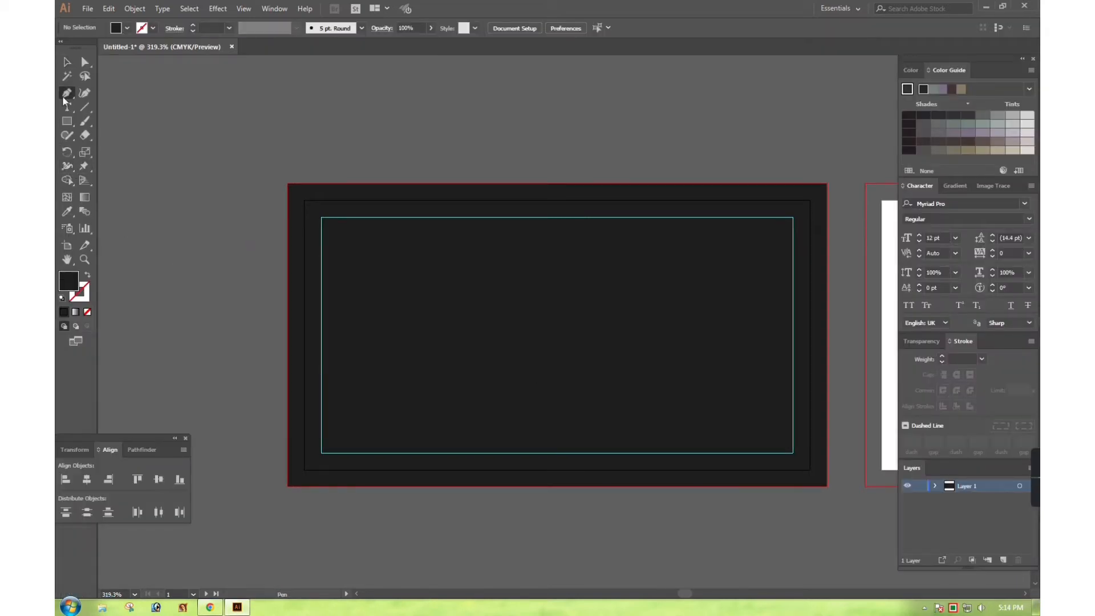
{"action": "key", "text": "Tab"}
{"action": "key", "text": "z"}
{"action": "left_click", "coordinate": [501, 308], "text": "alt"}
{"action": "left_click", "coordinate": [501, 308], "text": "alt"}
{"action": "left_click_drag", "start_coordinate": [474, 329], "coordinate": [460, 296]}
{"action": "key", "text": "p"}
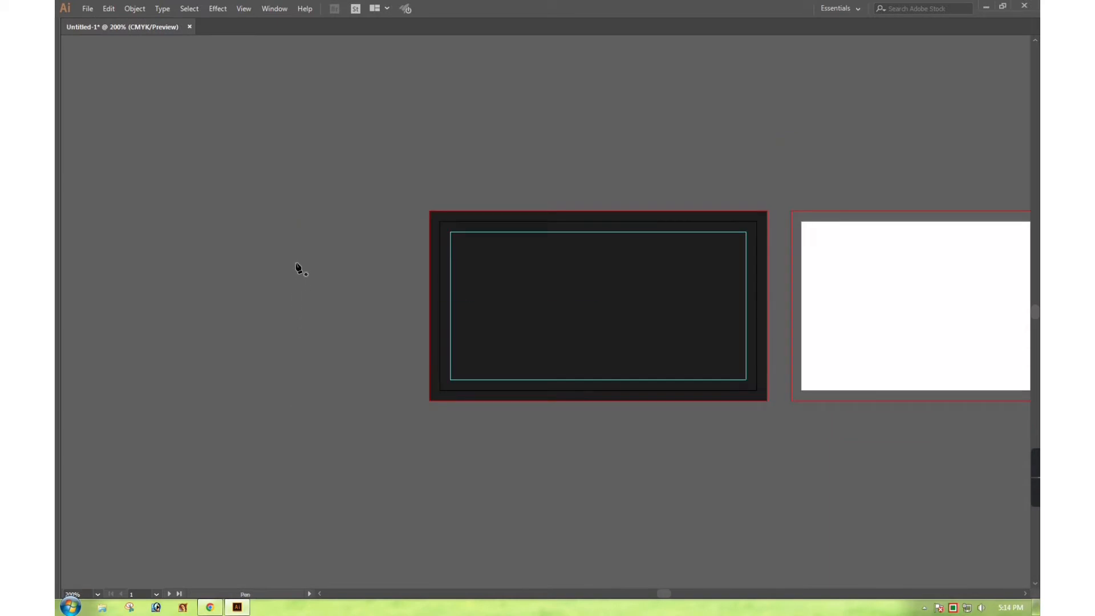
Draw a closed curved swoosh from the card's left edge to a tip on the white card
{"action": "left_click", "coordinate": [290, 305]}
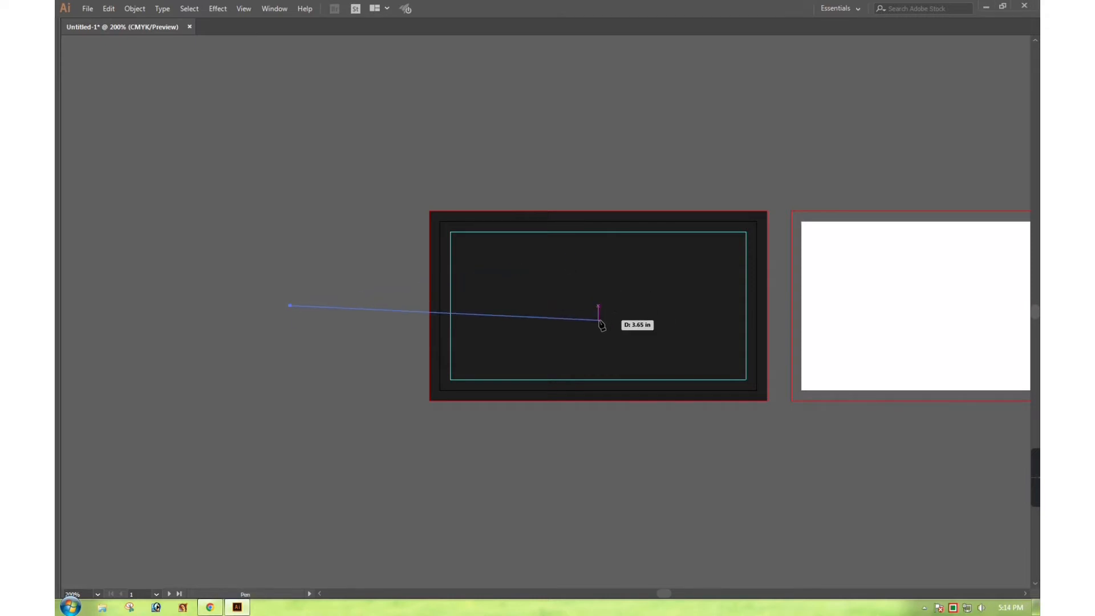
{"action": "left_click_drag", "start_coordinate": [598, 320], "coordinate": [746, 405]}
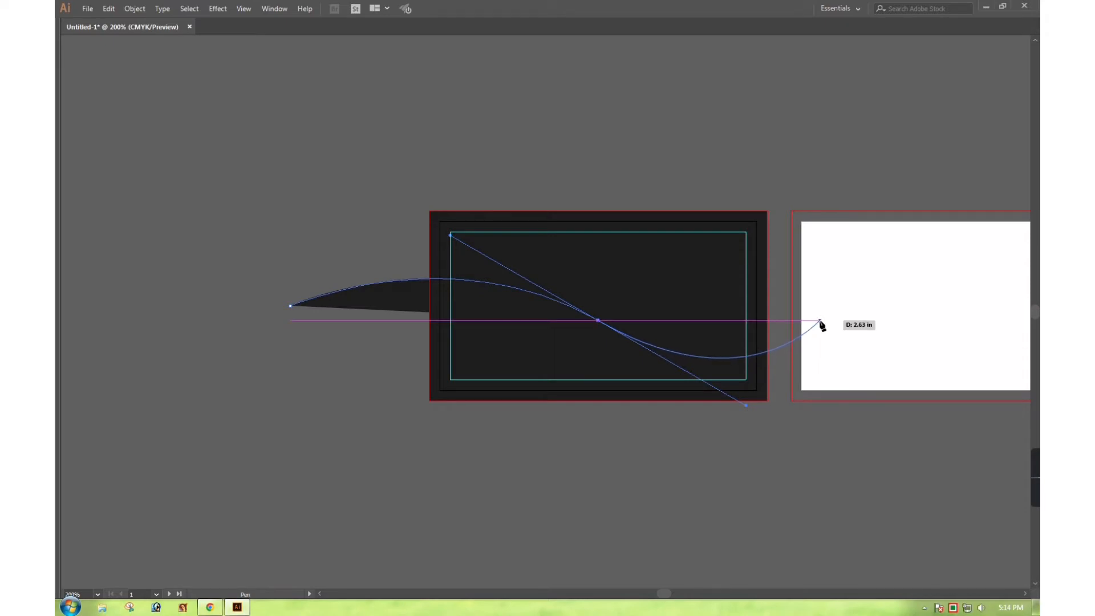
{"action": "left_click", "coordinate": [819, 320]}
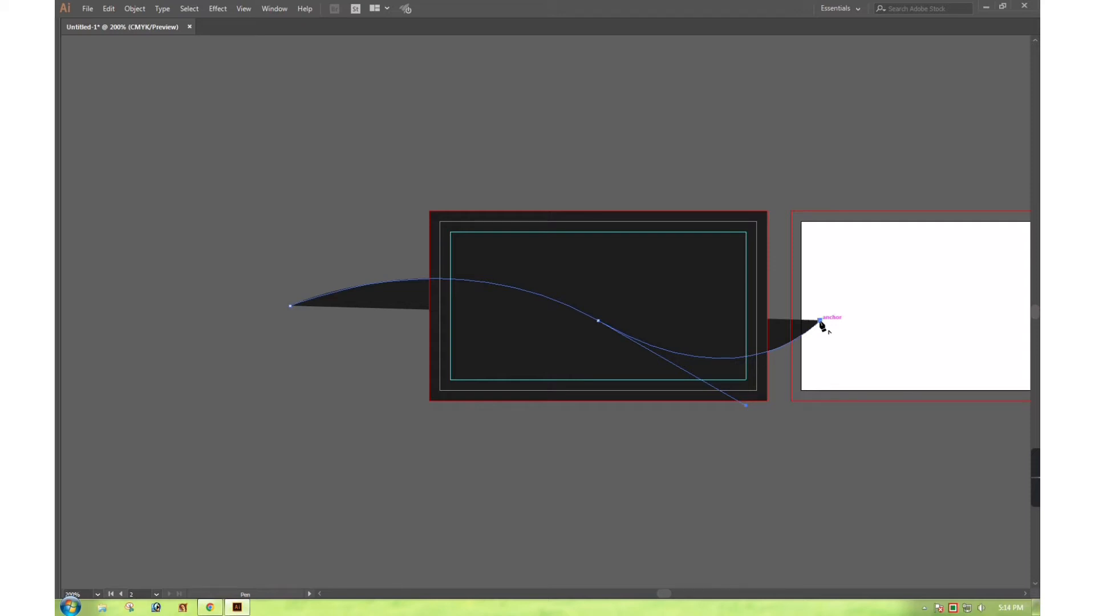
{"action": "mouse_move", "coordinate": [819, 321]}
{"action": "left_mouse_down"}
{"action": "mouse_move", "coordinate": [799, 333]}
{"action": "mouse_move", "coordinate": [812, 324]}
{"action": "mouse_move", "coordinate": [800, 311]}
{"action": "left_mouse_up"}
{"action": "left_click", "coordinate": [800, 309]}
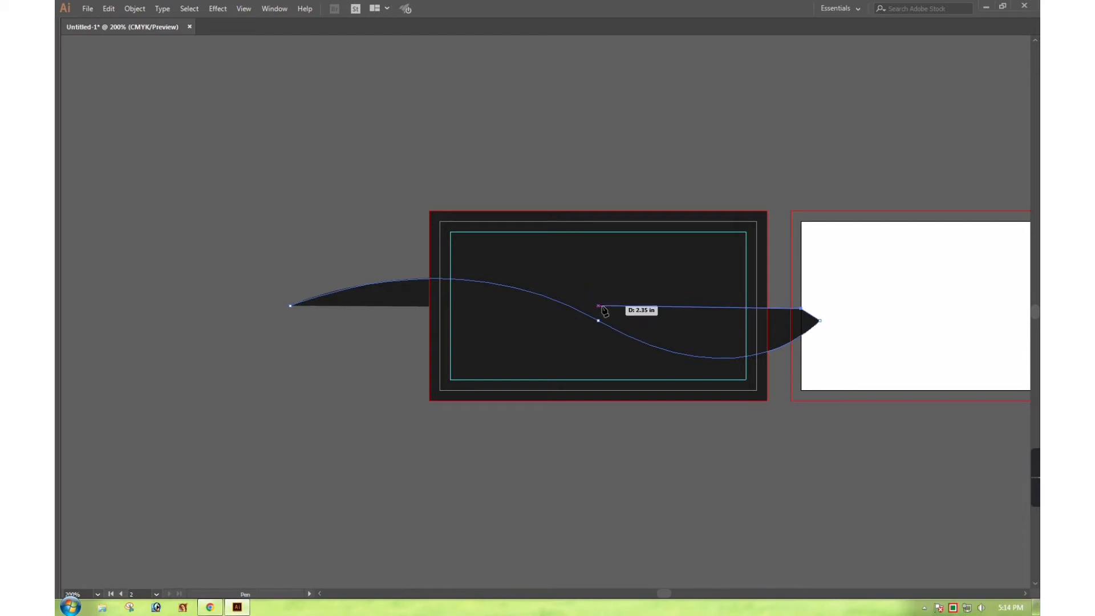
{"action": "left_click_drag", "start_coordinate": [598, 305], "coordinate": [472, 232]}
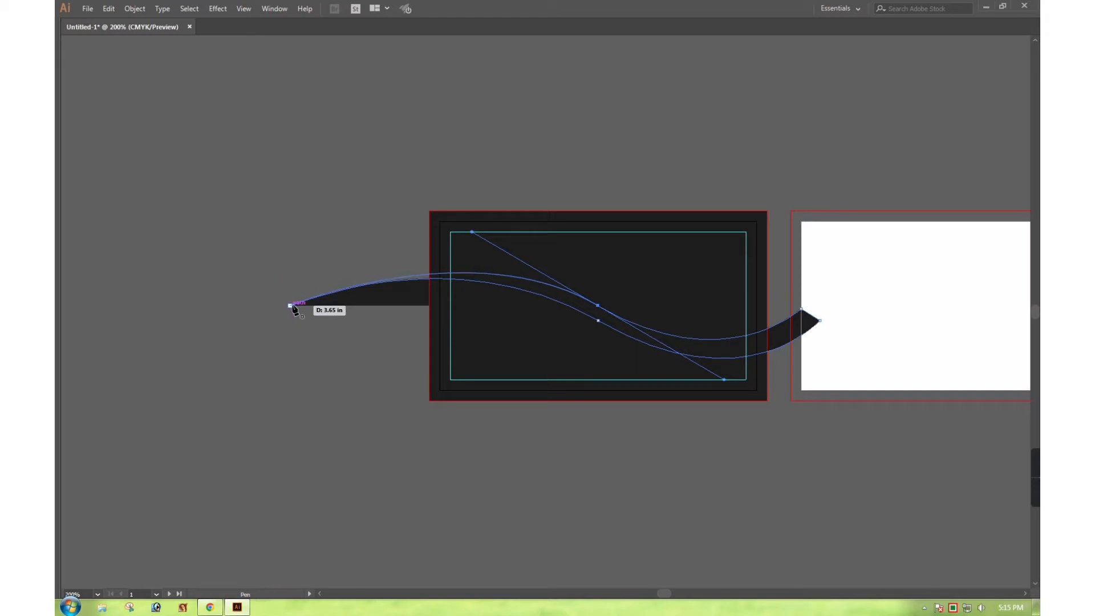
{"action": "left_click_drag", "start_coordinate": [291, 306], "coordinate": [293, 308]}
Zoom in on the card and select the finished swoosh
{"action": "key", "text": "Tab"}
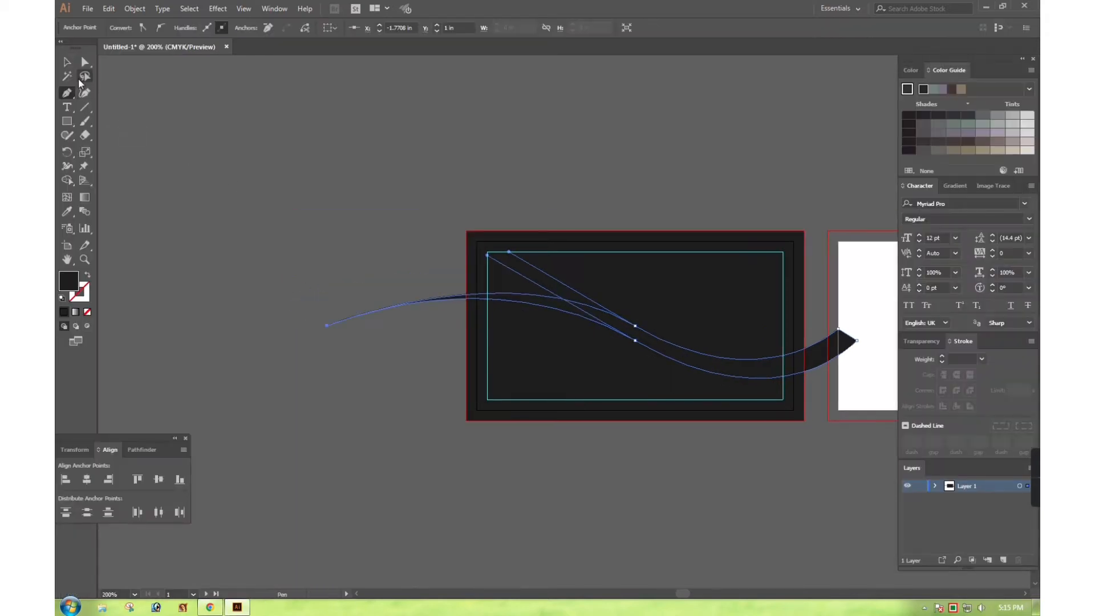
{"action": "left_click", "coordinate": [67, 62]}
{"action": "left_click", "coordinate": [314, 114]}
{"action": "key", "text": "Tab"}
{"action": "left_click", "coordinate": [712, 324], "text": "ctrl"}
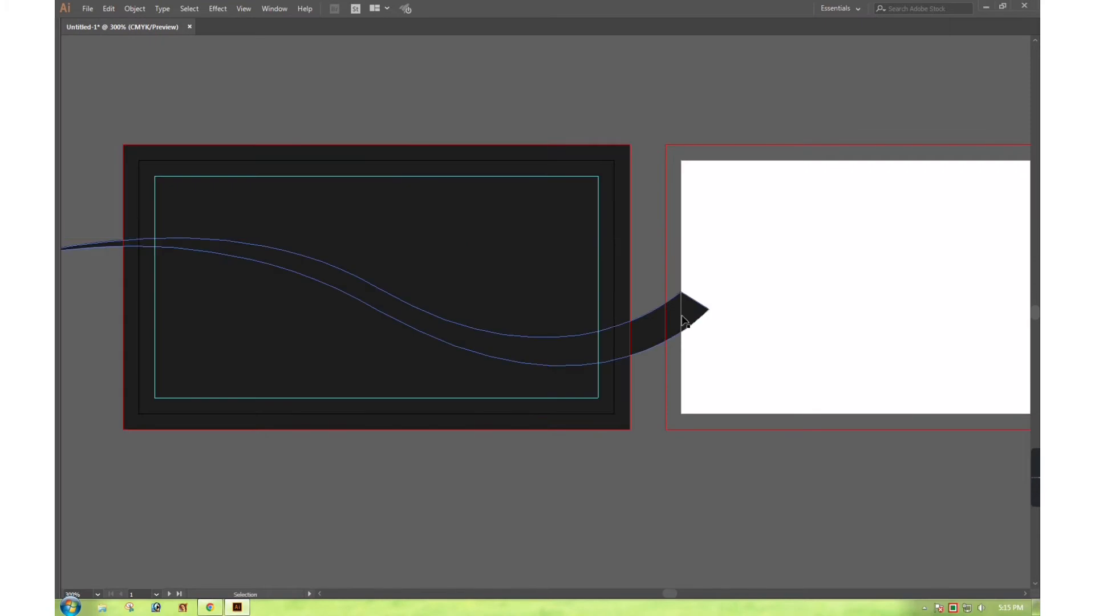
{"action": "left_click", "coordinate": [684, 321]}
{"action": "key", "text": "Tab"}
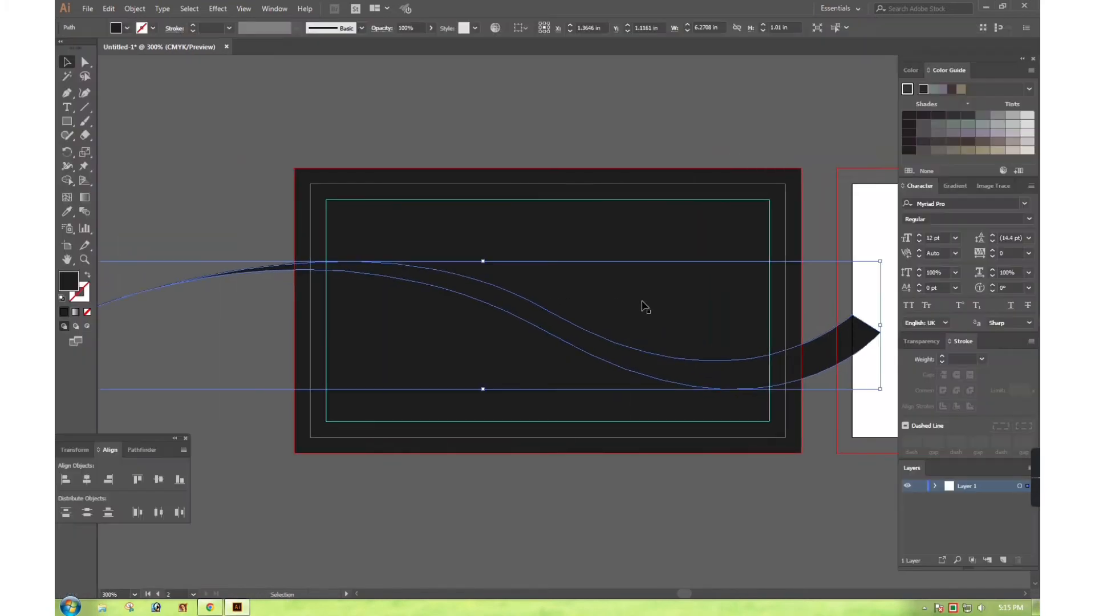
Fill the swoosh with bright cyan (C 100)
{"action": "left_click", "coordinate": [911, 71]}
{"action": "left_click_drag", "start_coordinate": [960, 134], "coordinate": [938, 134]}
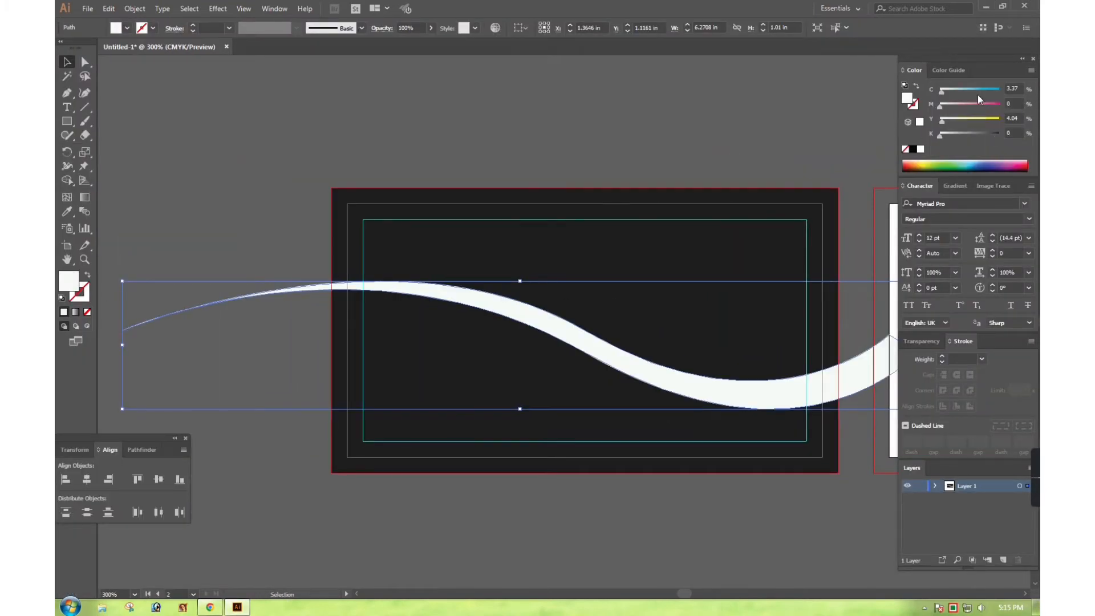
{"action": "left_click", "coordinate": [997, 90]}
{"action": "left_click", "coordinate": [694, 108]}
{"action": "key", "text": "Tab"}
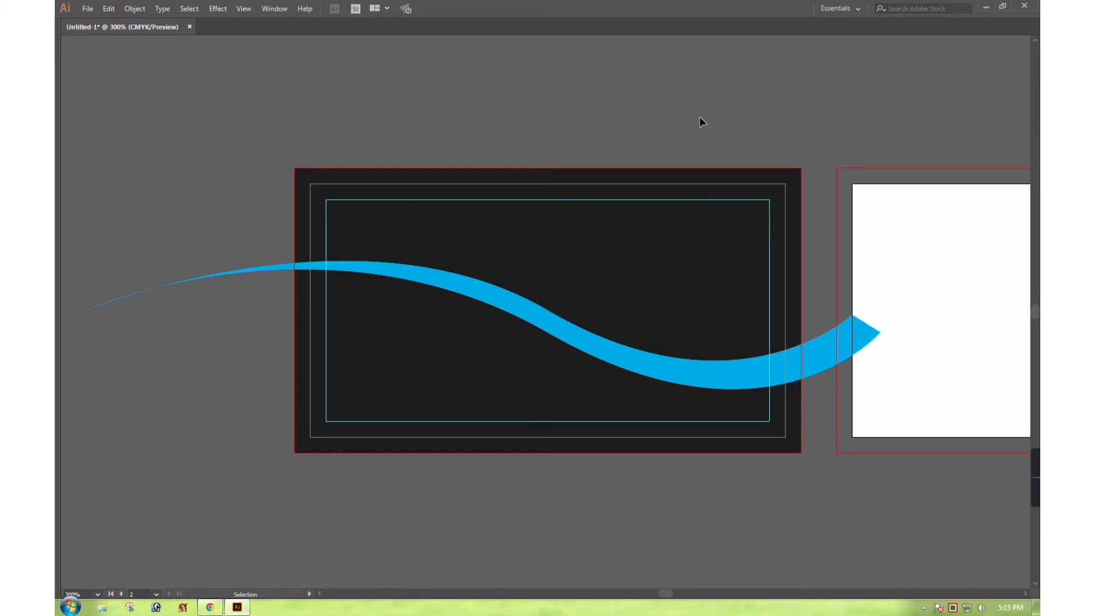
Shift the swoosh's middle bend anchor slightly right
{"action": "left_click", "coordinate": [629, 351]}
{"action": "key", "text": "Tab"}
{"action": "left_click", "coordinate": [84, 62]}
{"action": "key", "text": "Tab"}
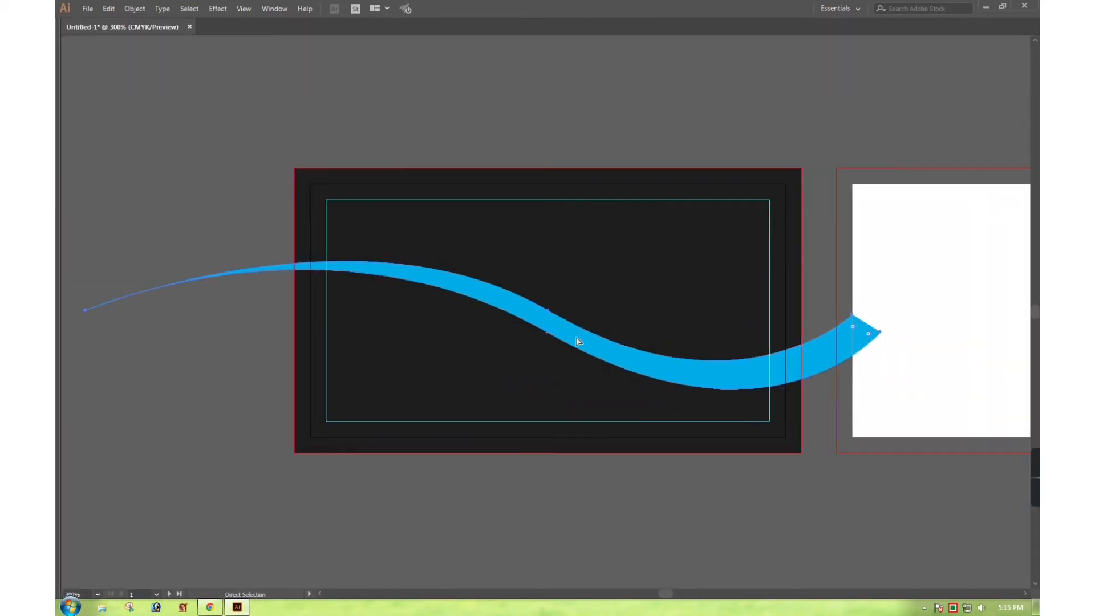
{"action": "left_click", "coordinate": [548, 312]}
{"action": "left_click_drag", "start_coordinate": [550, 312], "coordinate": [565, 314]}
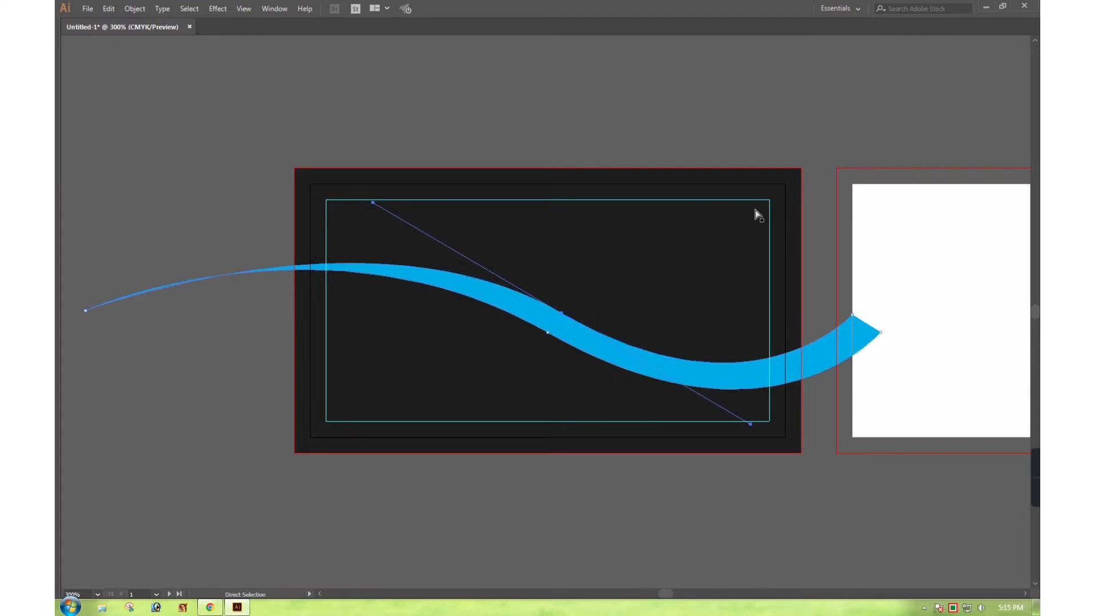
{"action": "left_click", "coordinate": [731, 116]}
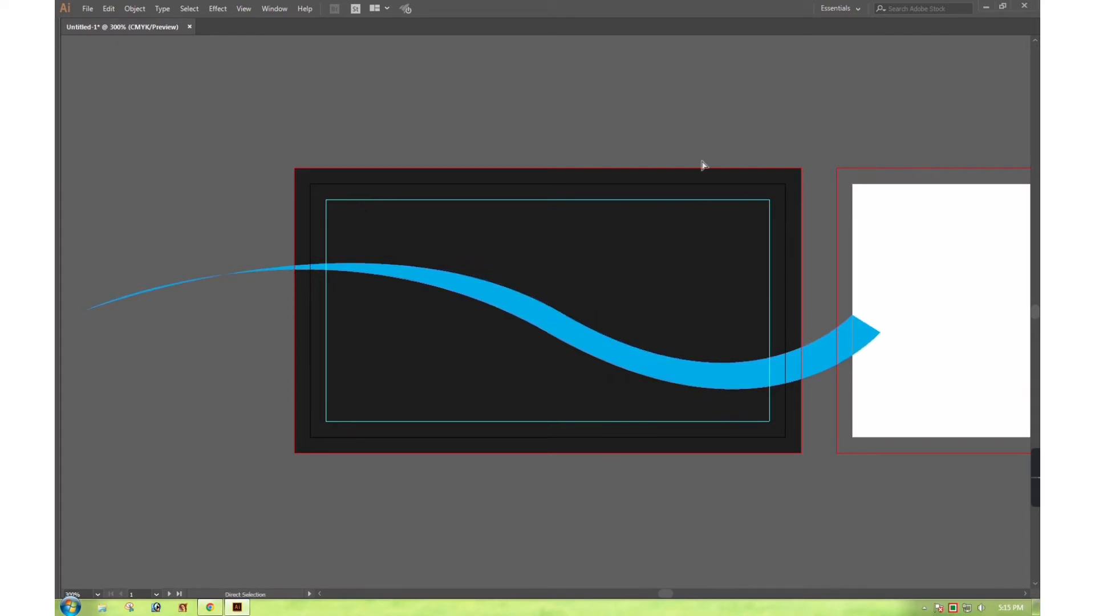
Reshape the middle bend's lower handle and raise the tip's upper anchor
{"action": "left_click", "coordinate": [565, 317]}
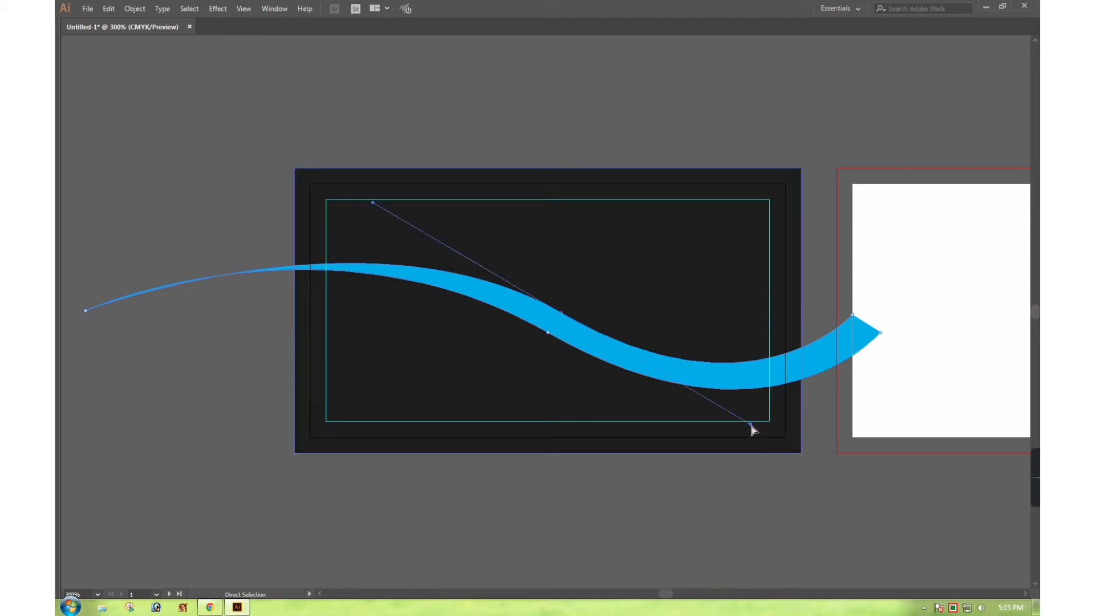
{"action": "left_click_drag", "start_coordinate": [751, 425], "coordinate": [748, 418]}
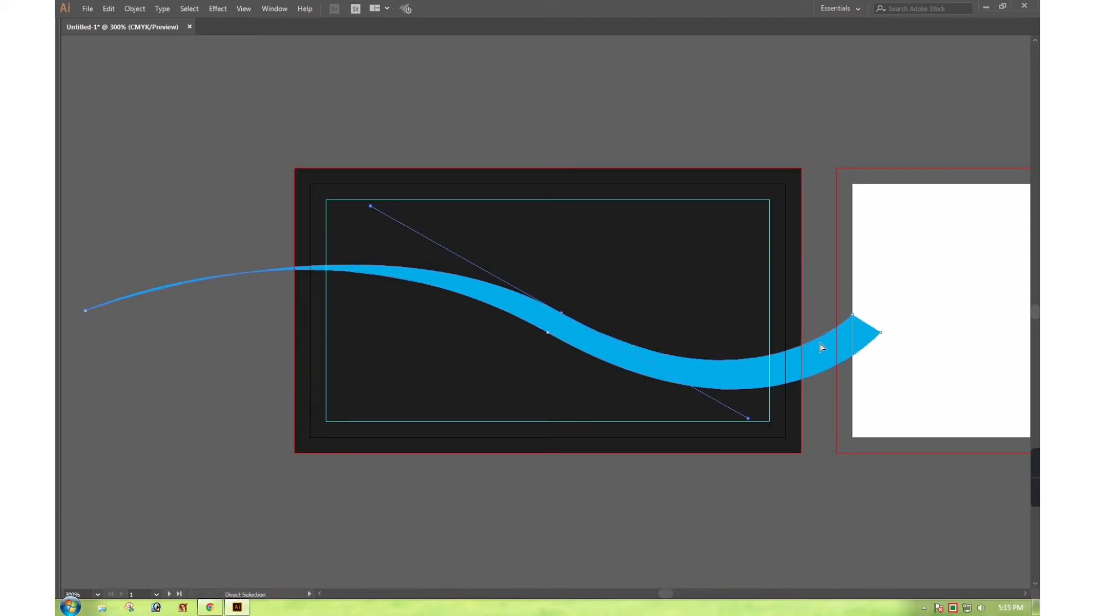
{"action": "left_click", "coordinate": [851, 327]}
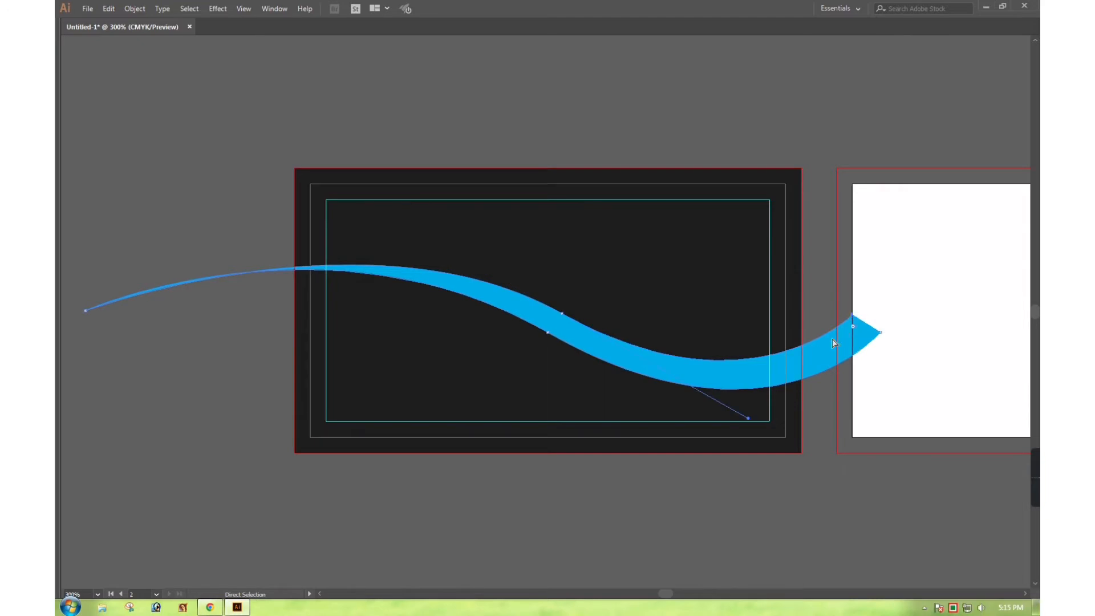
{"action": "left_click", "coordinate": [824, 351]}
{"action": "left_click", "coordinate": [853, 314]}
{"action": "left_click_drag", "start_coordinate": [852, 313], "coordinate": [853, 306]}
{"action": "left_click", "coordinate": [826, 278]}
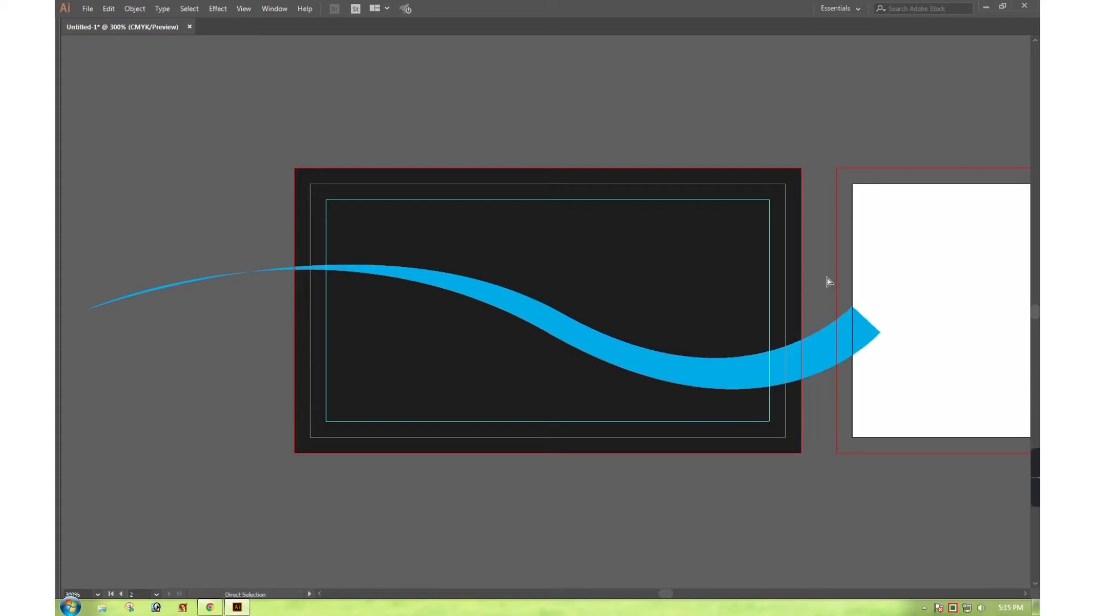
Adjust the curve handle on the swoosh's upper edge
{"action": "left_click", "coordinate": [607, 339]}
{"action": "left_click", "coordinate": [560, 311]}
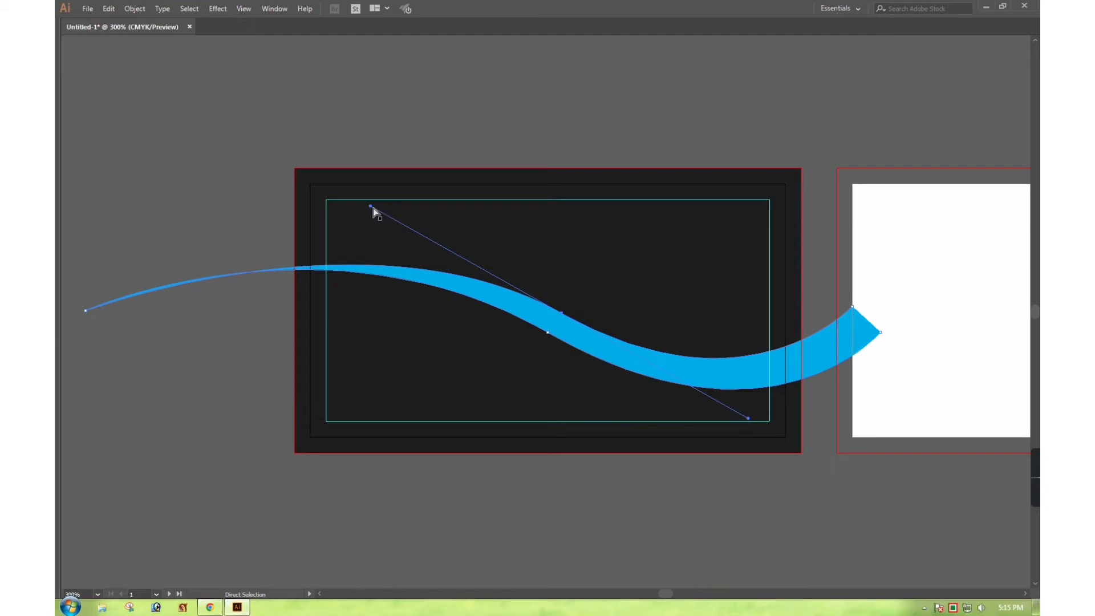
{"action": "left_click_drag", "start_coordinate": [371, 206], "coordinate": [363, 204]}
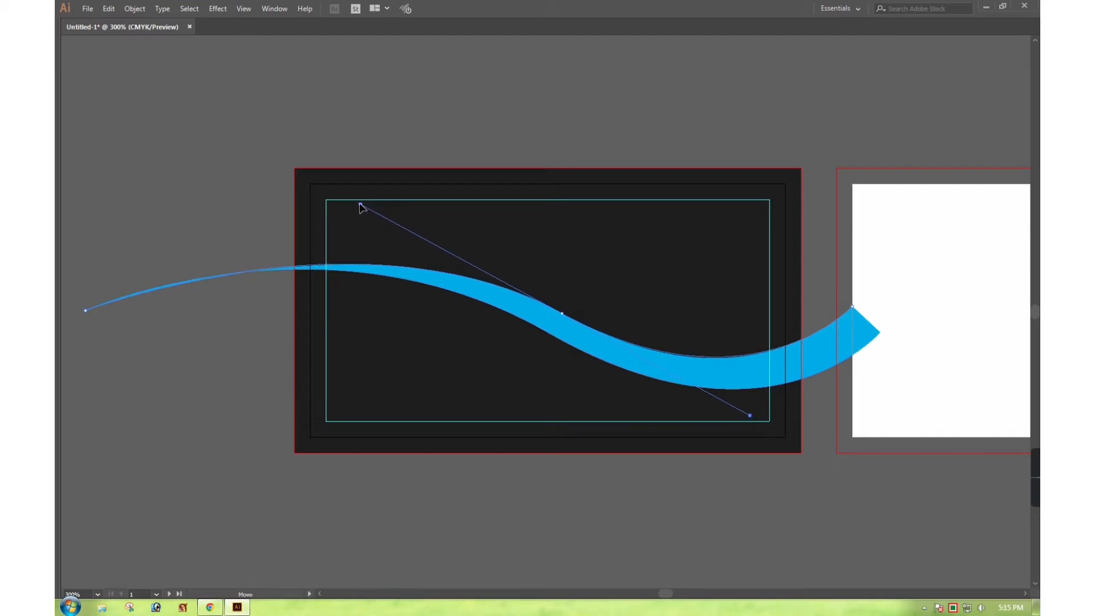
{"action": "left_click", "coordinate": [403, 177]}
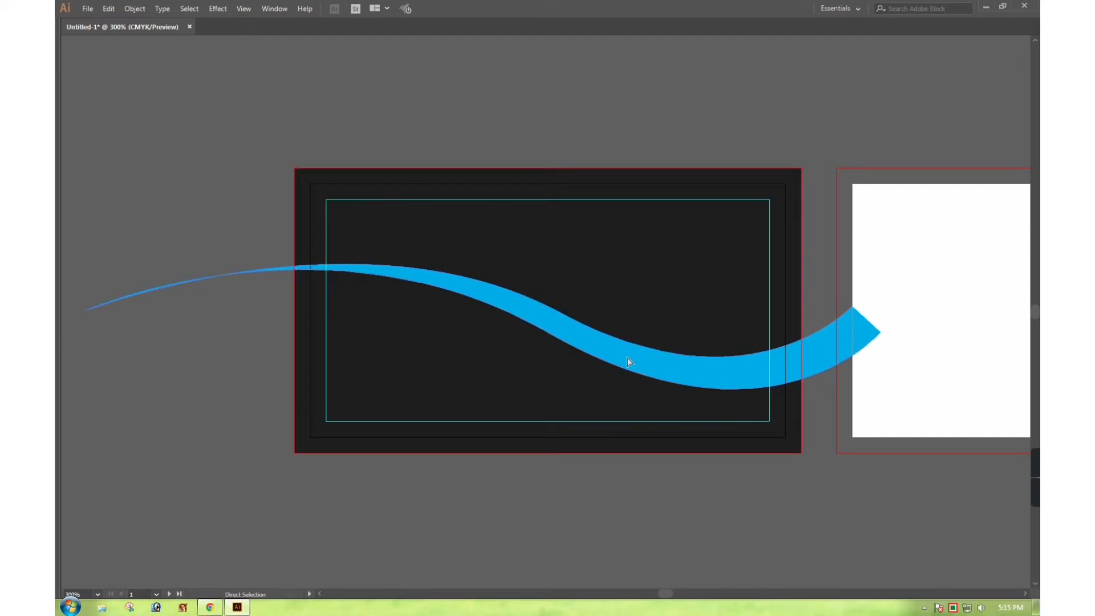
{"action": "left_click", "coordinate": [648, 109]}
Reframe the view on the first card and reselect the cyan swoosh
{"action": "key", "text": "z"}
{"action": "left_click", "coordinate": [587, 284], "text": "alt"}
{"action": "left_click", "coordinate": [588, 315]}
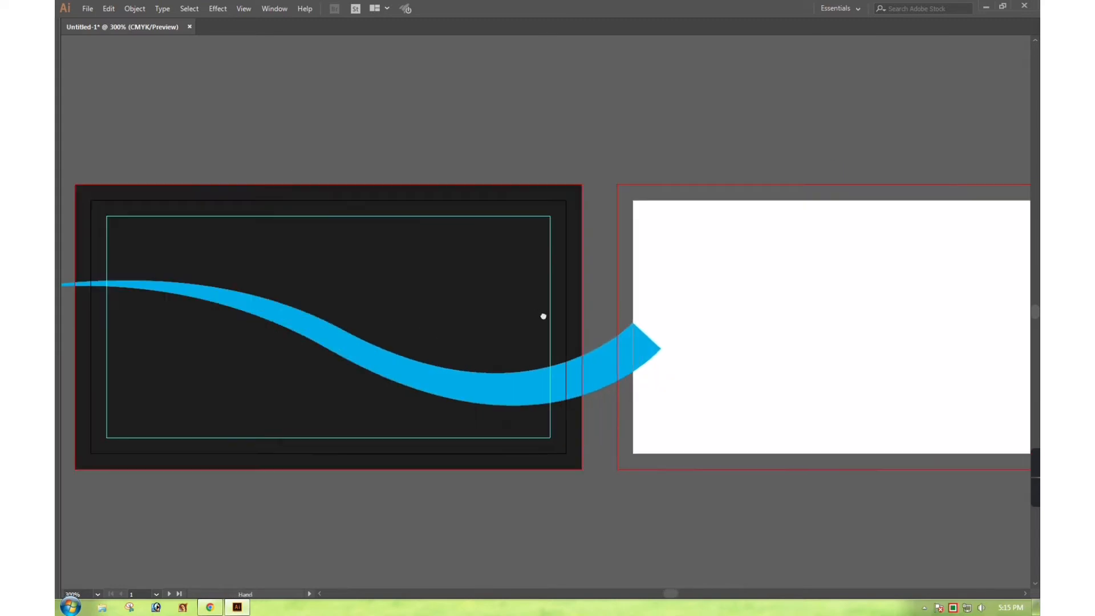
{"action": "left_click_drag", "start_coordinate": [543, 316], "coordinate": [679, 307]}
{"action": "left_click_drag", "start_coordinate": [502, 295], "coordinate": [537, 298]}
{"action": "key", "text": "Tab"}
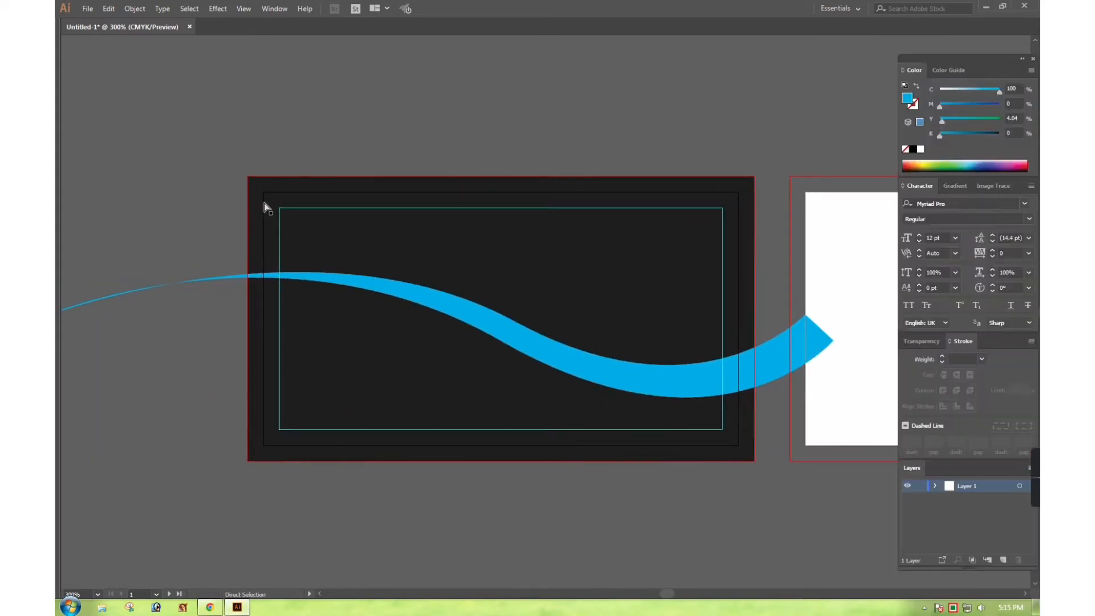
{"action": "key", "text": "v"}
{"action": "left_click", "coordinate": [483, 333]}
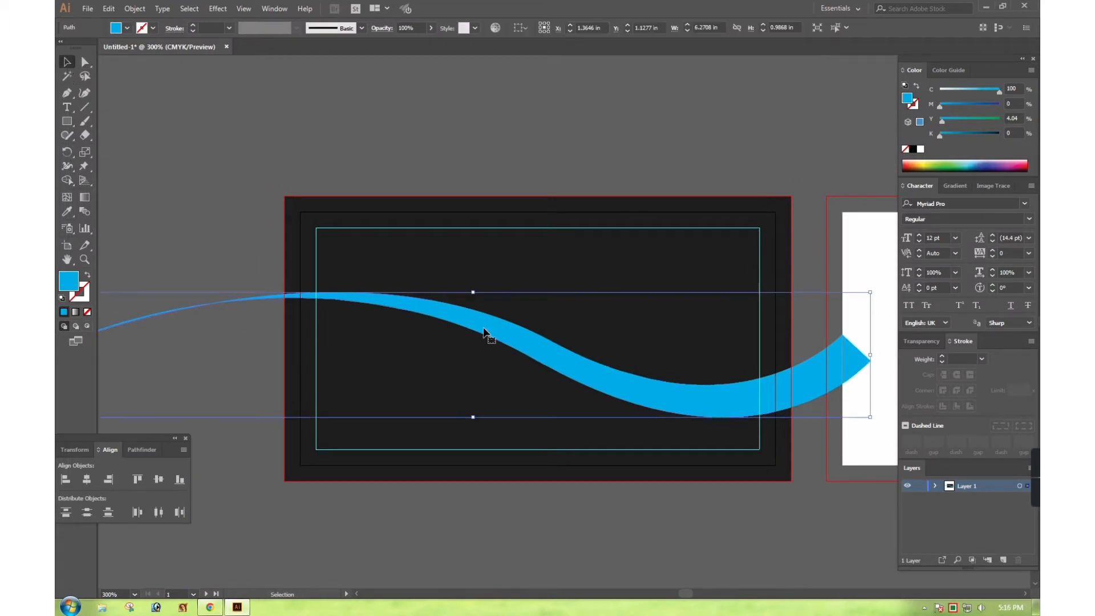
Lower the card background's black from 94% to about 92%
{"action": "left_click", "coordinate": [563, 227]}
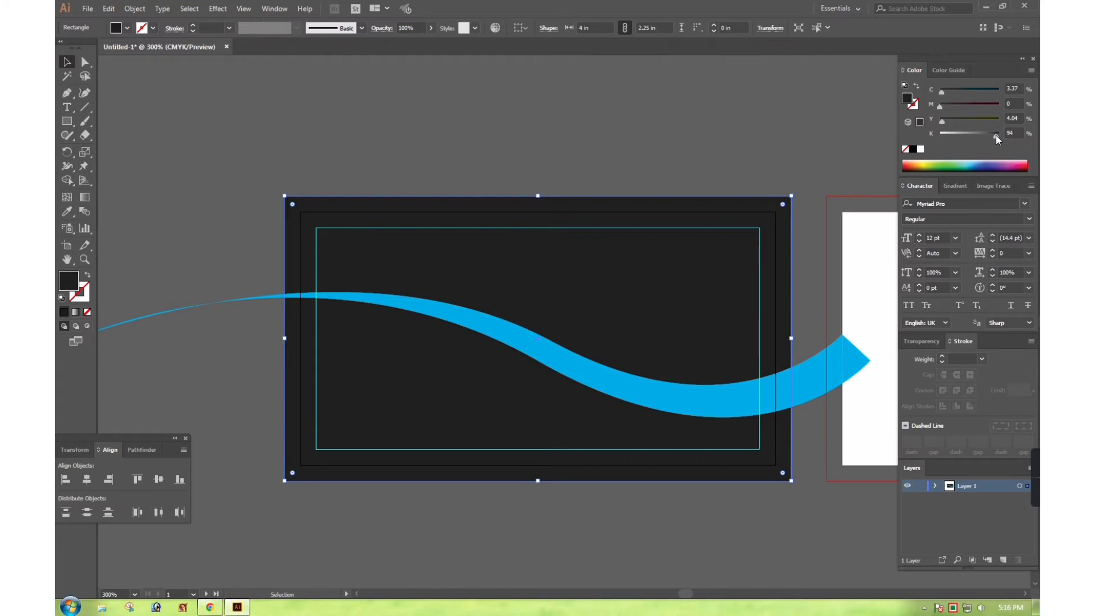
{"action": "left_click_drag", "start_coordinate": [996, 136], "coordinate": [993, 137]}
{"action": "left_click", "coordinate": [665, 187]}
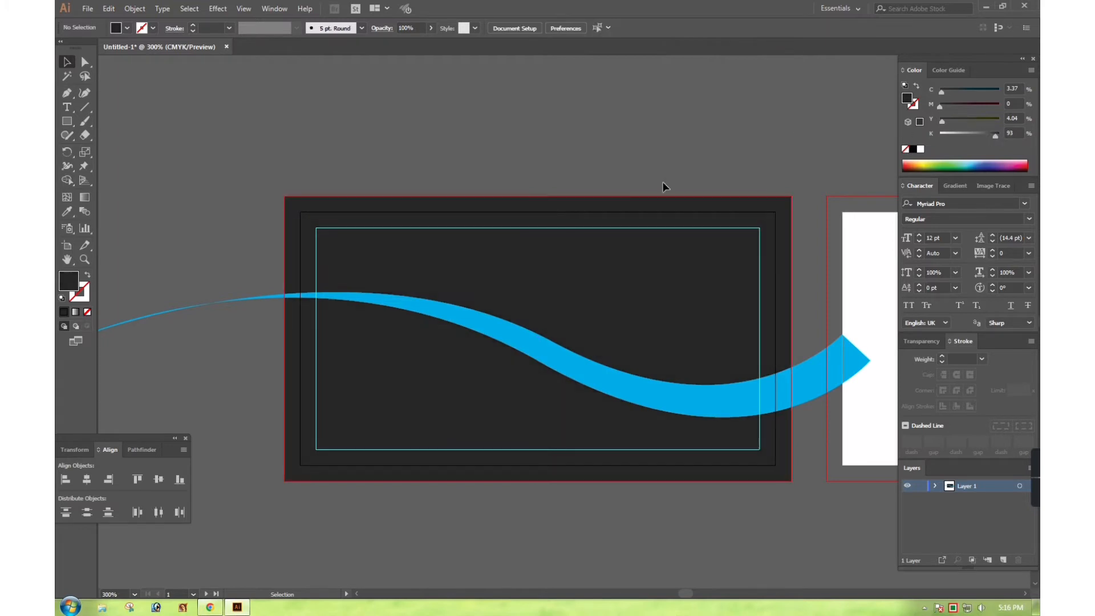
{"action": "left_click", "coordinate": [587, 367]}
{"action": "left_click", "coordinate": [691, 251]}
{"action": "left_click", "coordinate": [770, 214]}
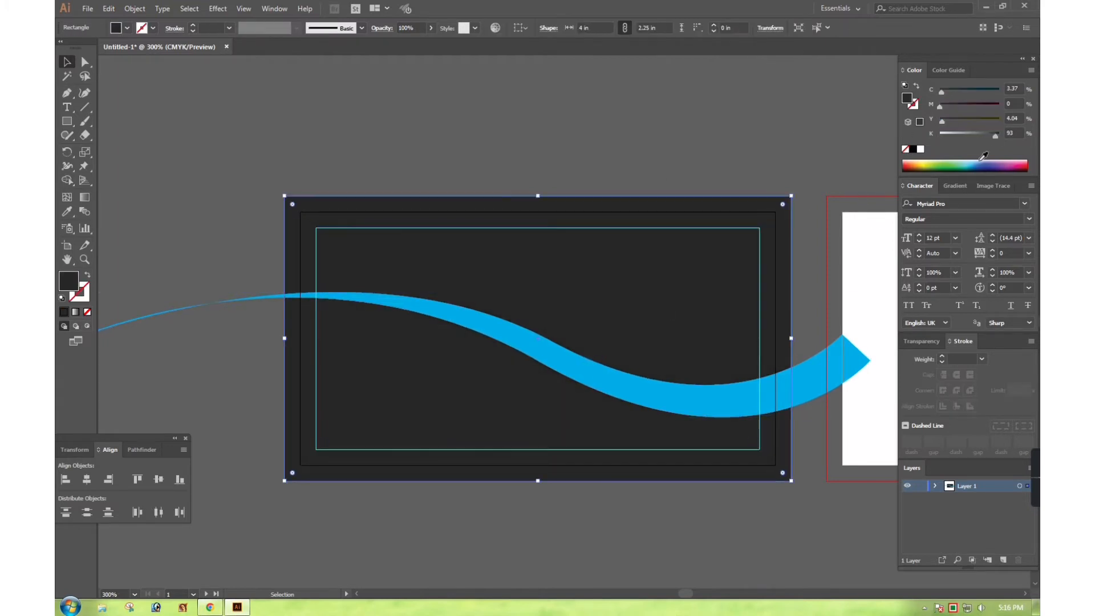
{"action": "left_click_drag", "start_coordinate": [996, 136], "coordinate": [994, 133]}
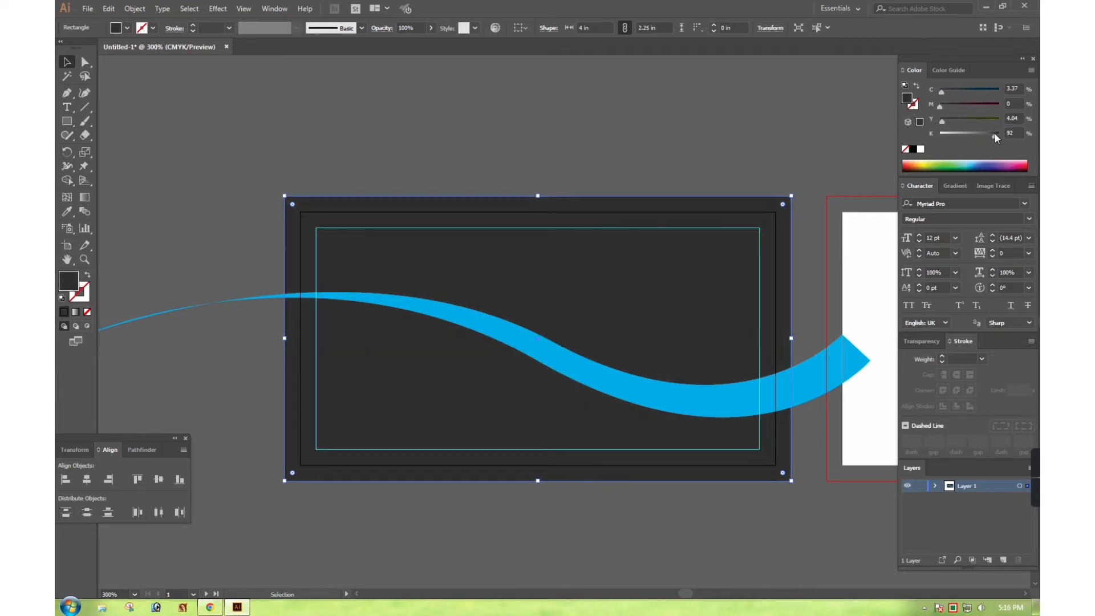
Select the dark card background together with the cyan swoosh
{"action": "left_click", "coordinate": [593, 375]}
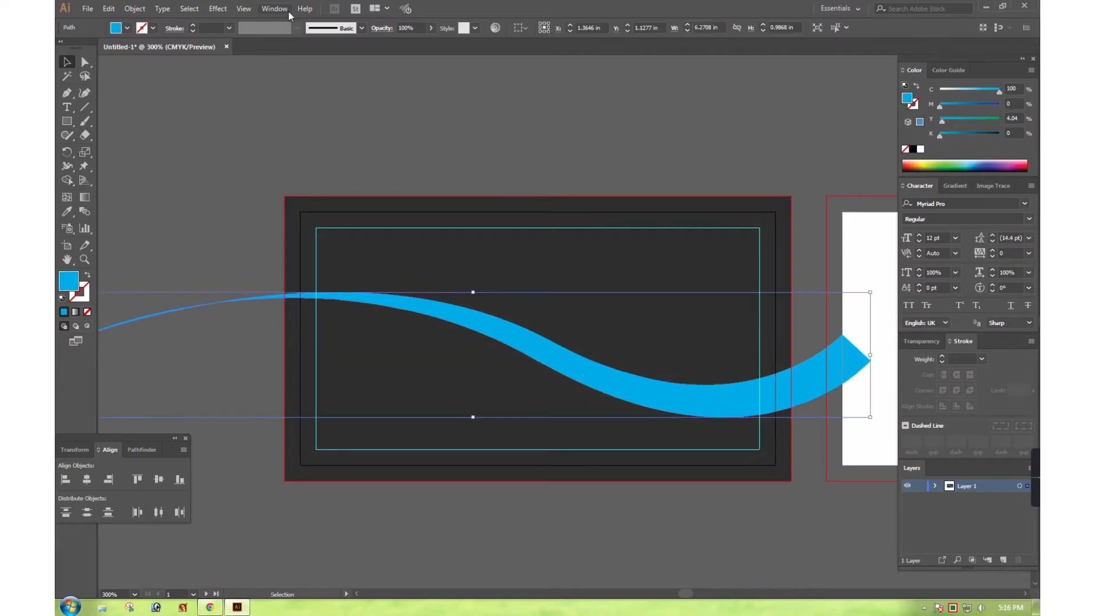
{"action": "key", "text": "a"}
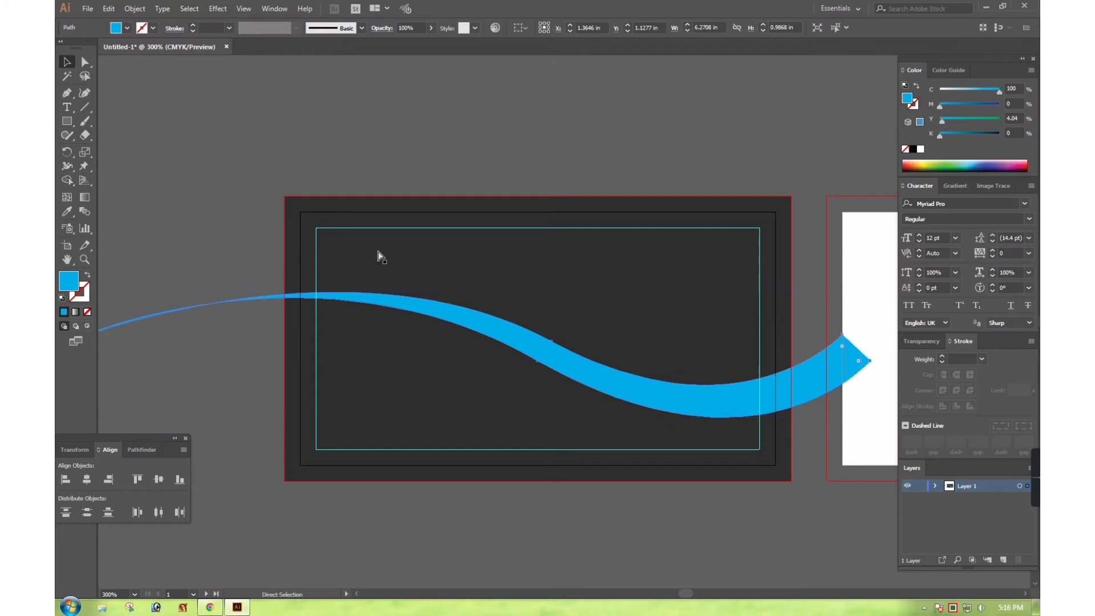
{"action": "left_click", "coordinate": [397, 254]}
{"action": "left_click", "coordinate": [376, 205]}
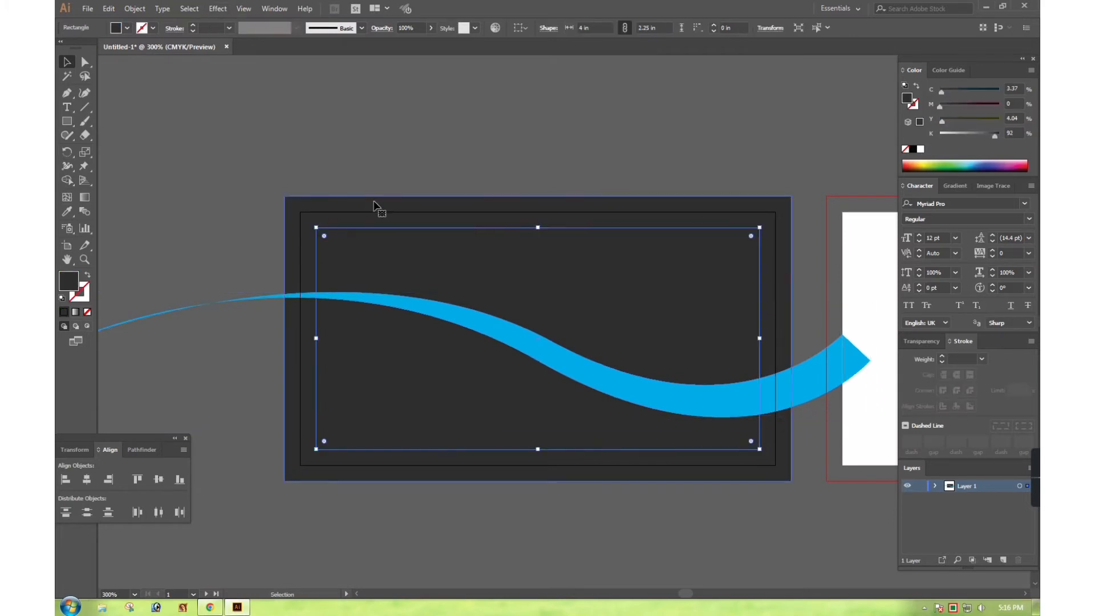
{"action": "key", "text": "v"}
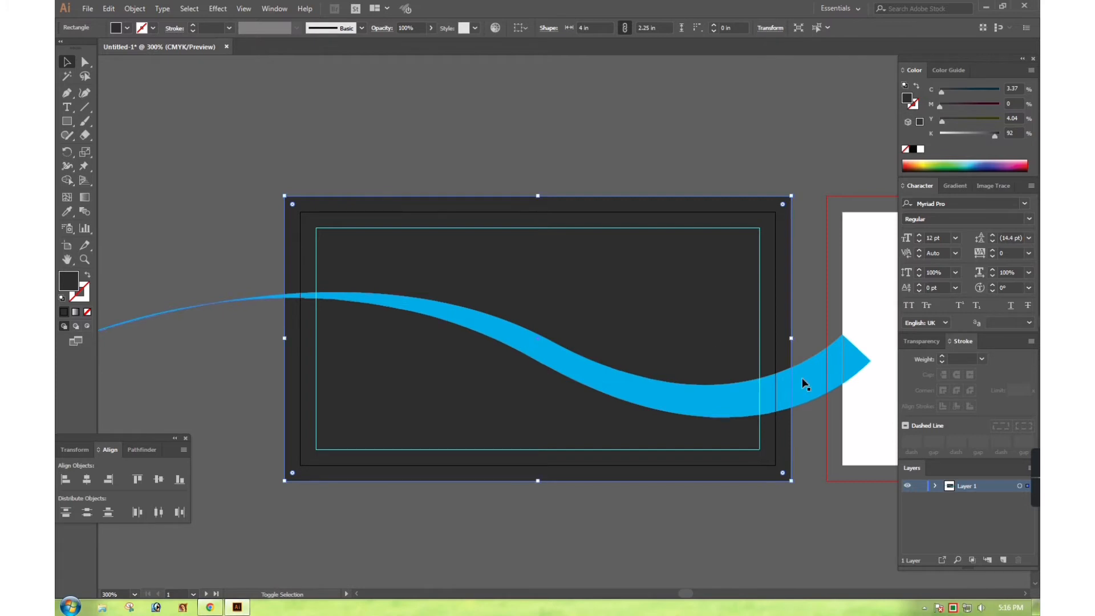
{"action": "left_click", "coordinate": [803, 378], "text": "shift"}
Divide the wave against the card with Pathfinder, ungroup, and delete the pieces outside the card
{"action": "left_click", "coordinate": [141, 449]}
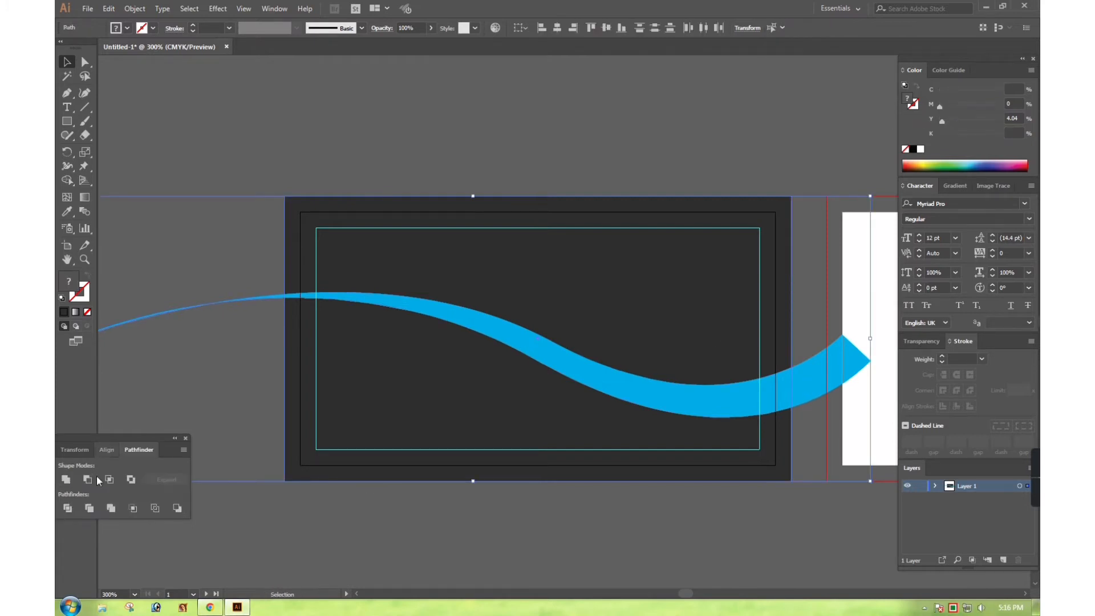
{"action": "left_click", "coordinate": [67, 508]}
{"action": "right_click", "coordinate": [261, 299]}
{"action": "left_click", "coordinate": [300, 400]}
{"action": "left_click", "coordinate": [255, 331]}
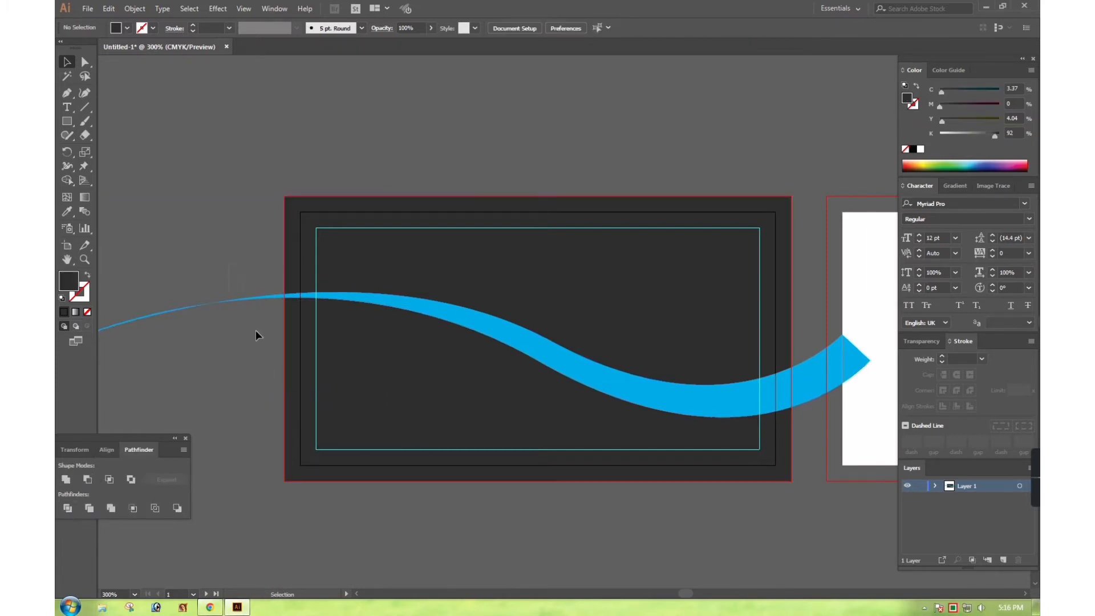
{"action": "left_click", "coordinate": [257, 298]}
{"action": "key", "text": "Delete"}
{"action": "left_click", "coordinate": [850, 359]}
{"action": "key", "text": "Delete"}
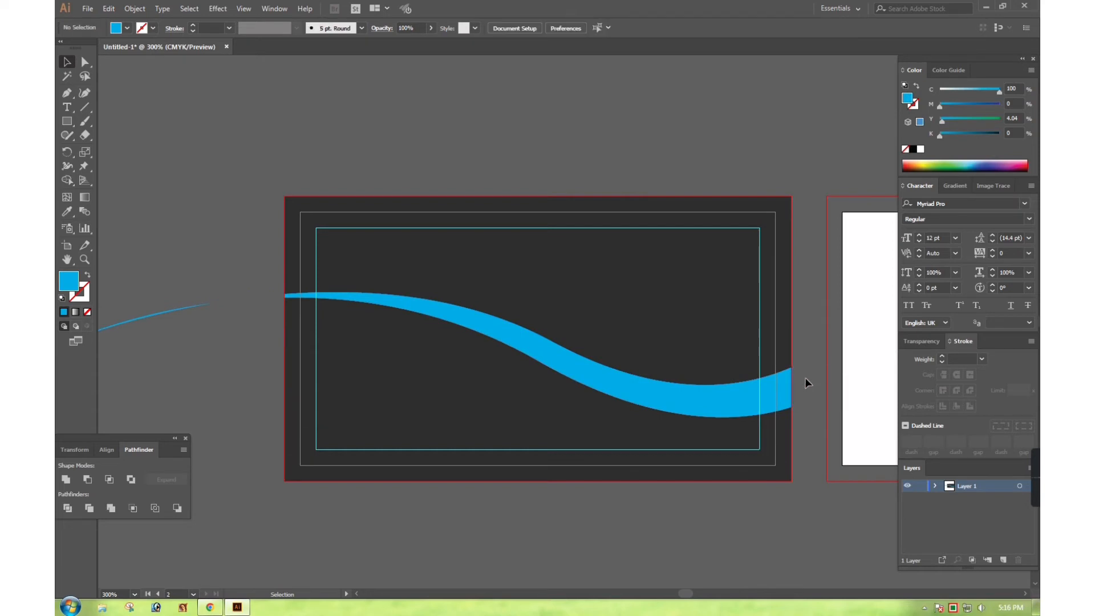
{"action": "left_click", "coordinate": [195, 304]}
{"action": "key", "text": "Delete"}
Stretch the remaining cyan wave taller at top and bottom, to about 1.3 in
{"action": "left_click", "coordinate": [495, 339]}
{"action": "key", "text": "a"}
{"action": "key", "text": "v"}
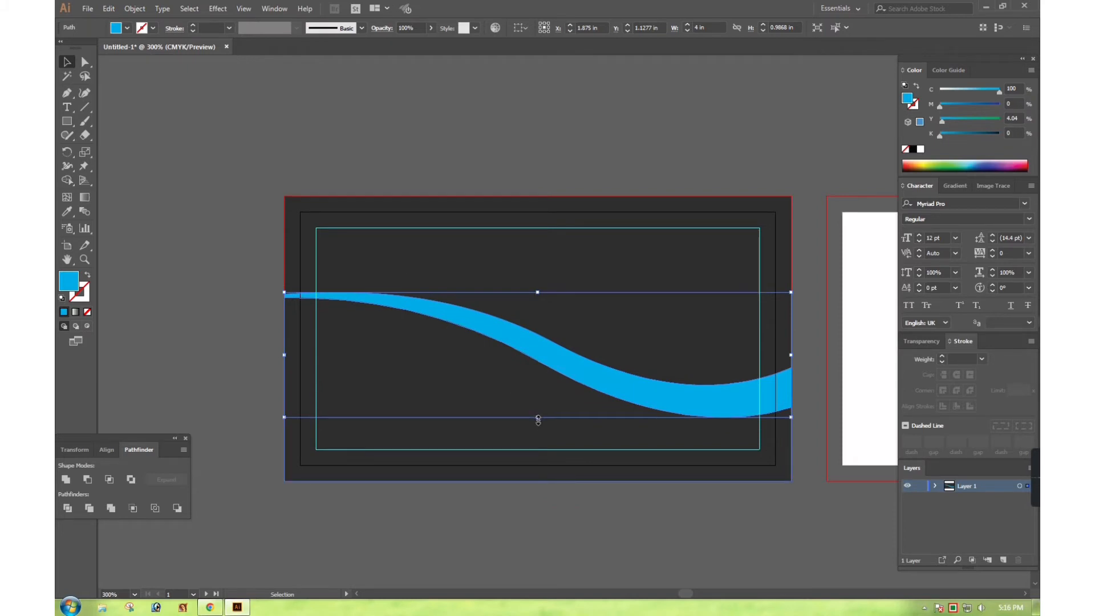
{"action": "left_click_drag", "start_coordinate": [537, 420], "coordinate": [536, 435]}
{"action": "left_click_drag", "start_coordinate": [539, 293], "coordinate": [538, 269]}
{"action": "left_click", "coordinate": [648, 142]}
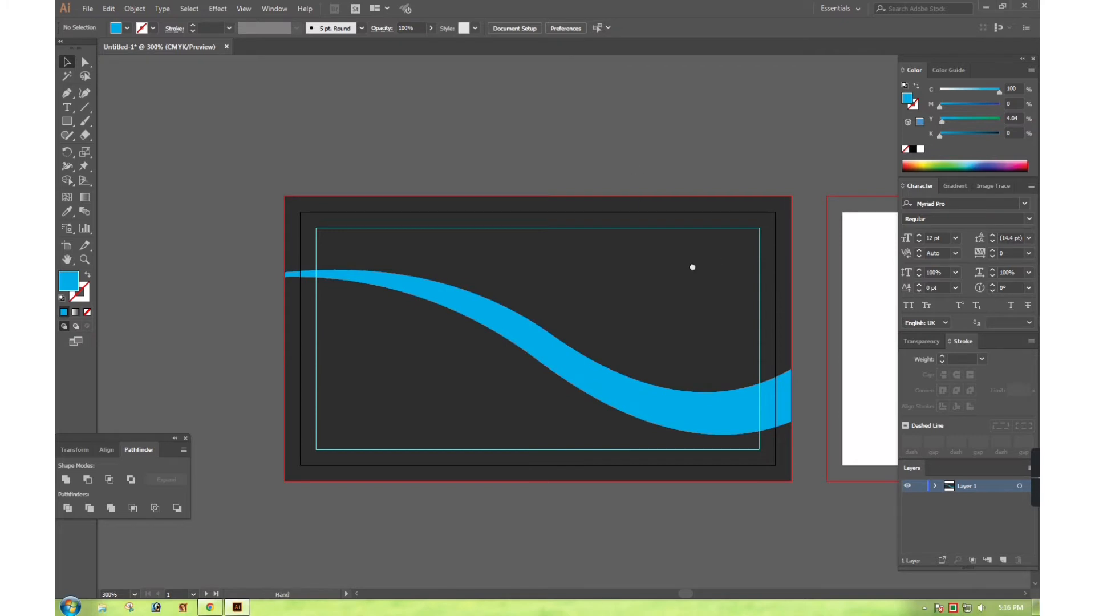
{"action": "left_click_drag", "start_coordinate": [692, 267], "coordinate": [674, 262]}
{"action": "left_click_drag", "start_coordinate": [648, 366], "coordinate": [668, 401]}
{"action": "left_click", "coordinate": [654, 428]}
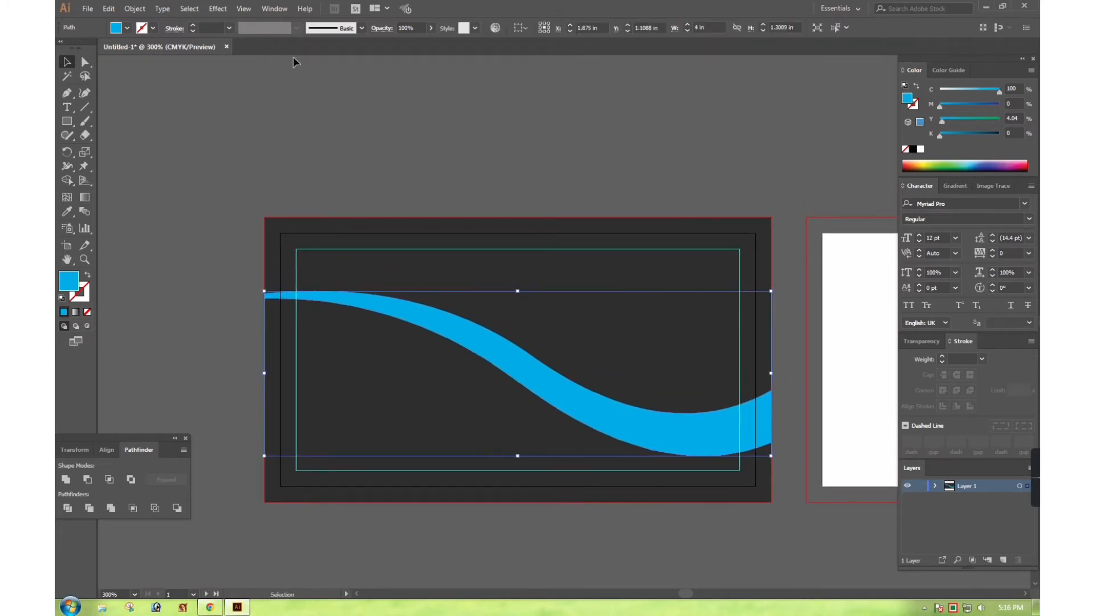
Add a black drop shadow to the cyan wave: 0 X/Y offset, 85% opacity, 0.07 in blur
{"action": "left_click", "coordinate": [212, 9]}
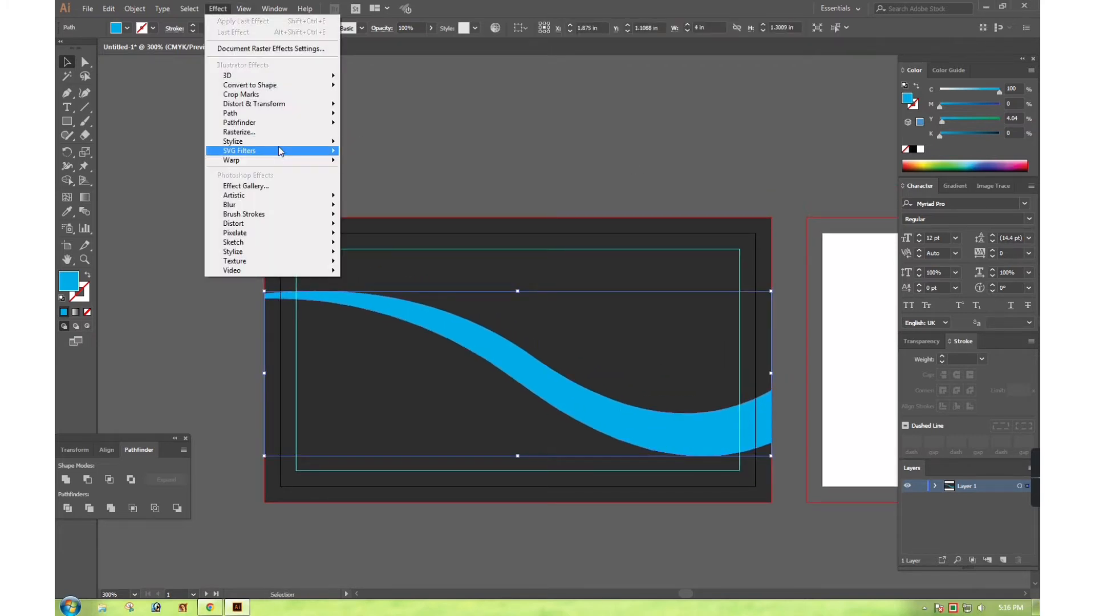
{"action": "mouse_move", "coordinate": [285, 146]}
{"action": "left_click", "coordinate": [379, 143]}
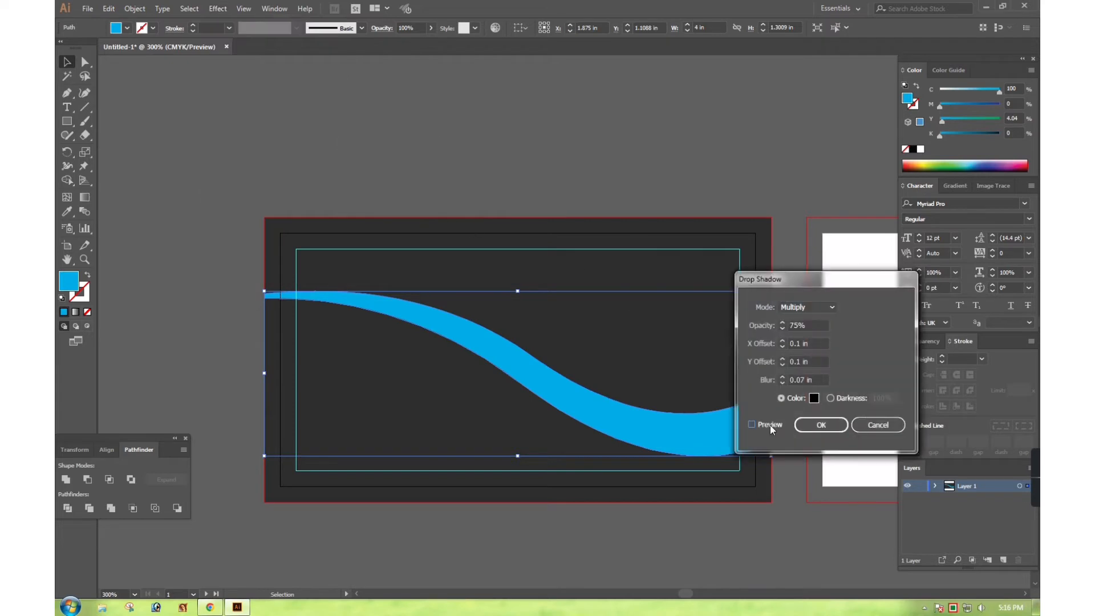
{"action": "left_click", "coordinate": [752, 425]}
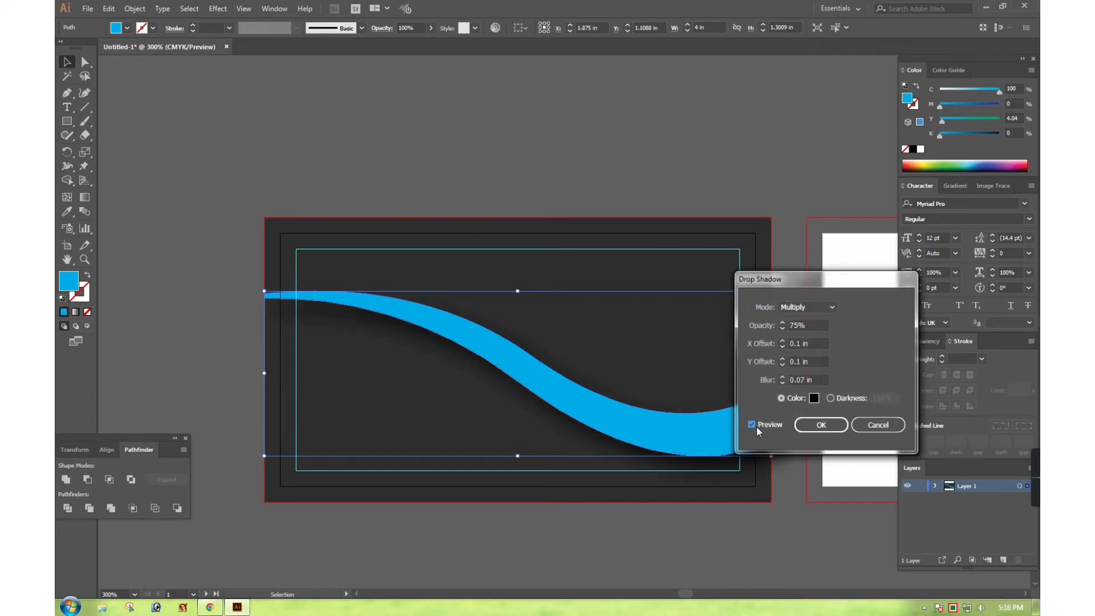
{"action": "left_click_drag", "start_coordinate": [791, 292], "coordinate": [873, 268]}
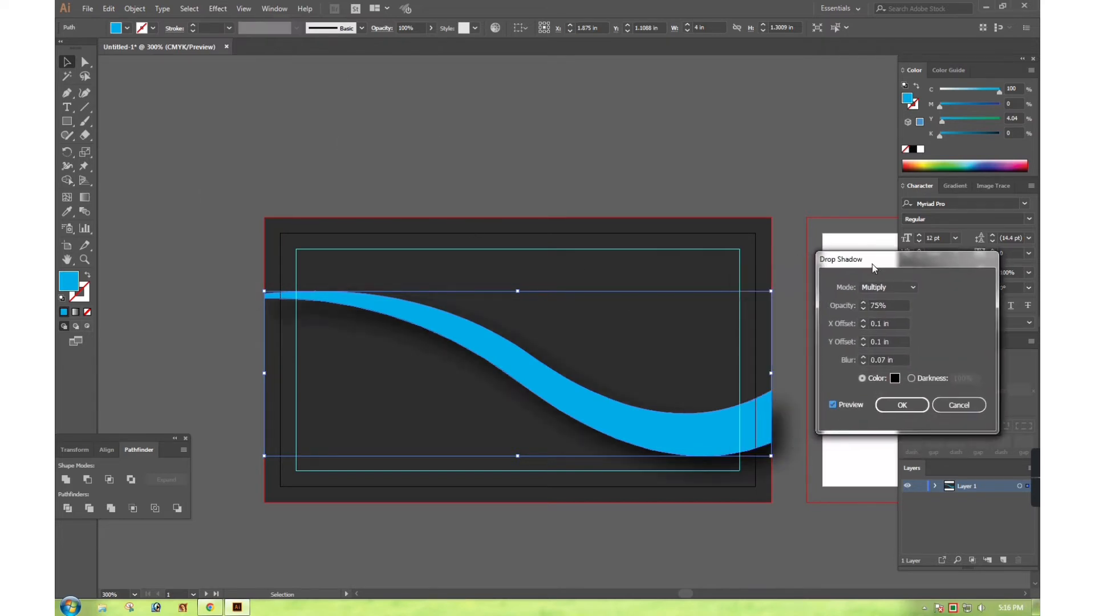
{"action": "left_click", "coordinate": [863, 345]}
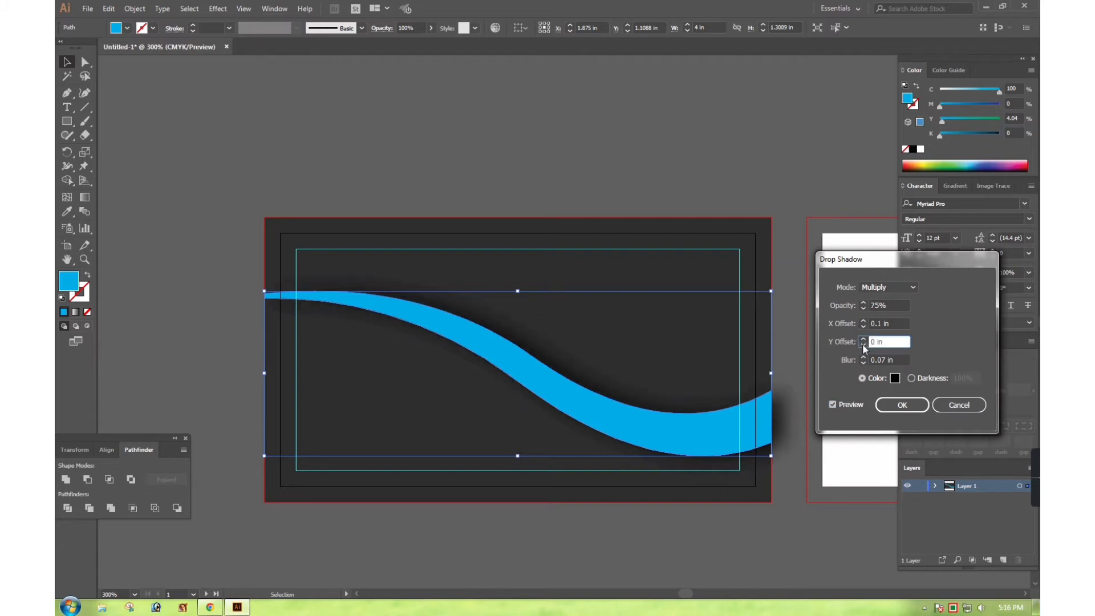
{"action": "left_click", "coordinate": [864, 326]}
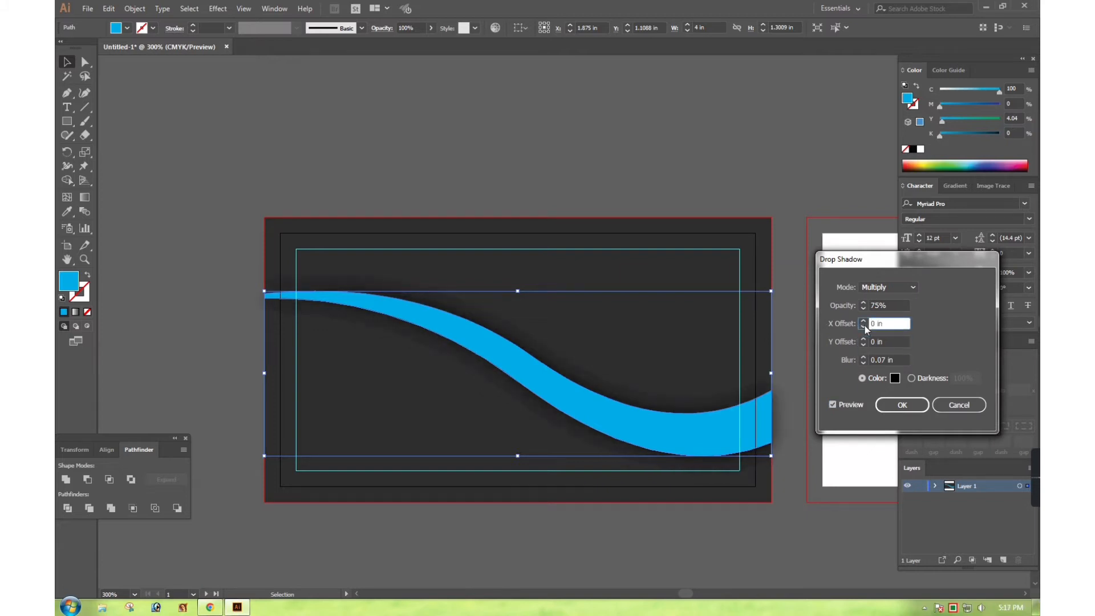
{"action": "left_click", "coordinate": [911, 379]}
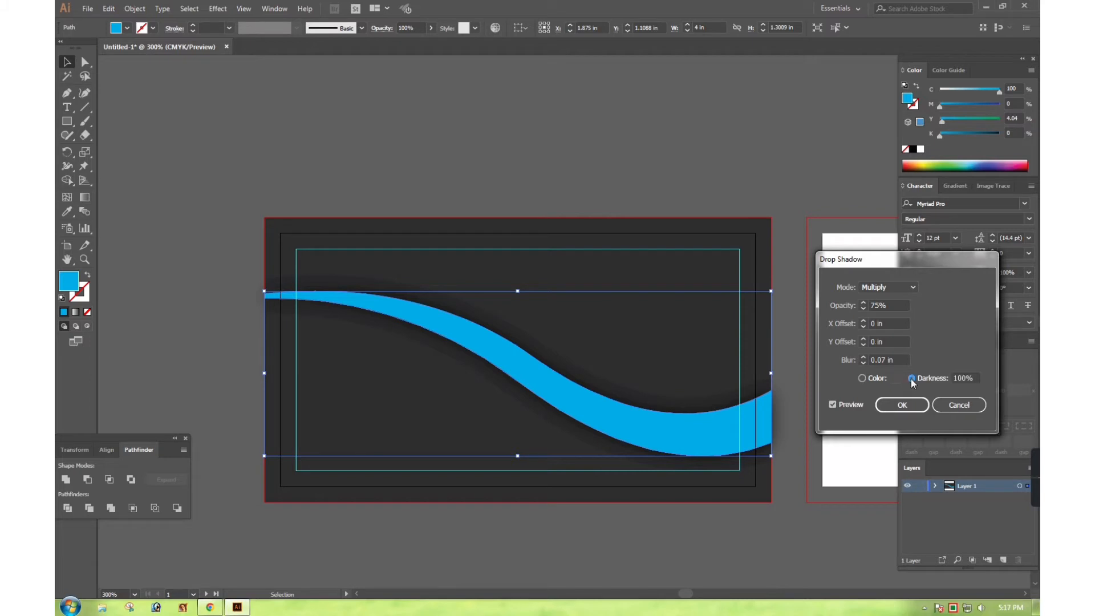
{"action": "left_click", "coordinate": [862, 379]}
{"action": "double_click", "coordinate": [884, 306]}
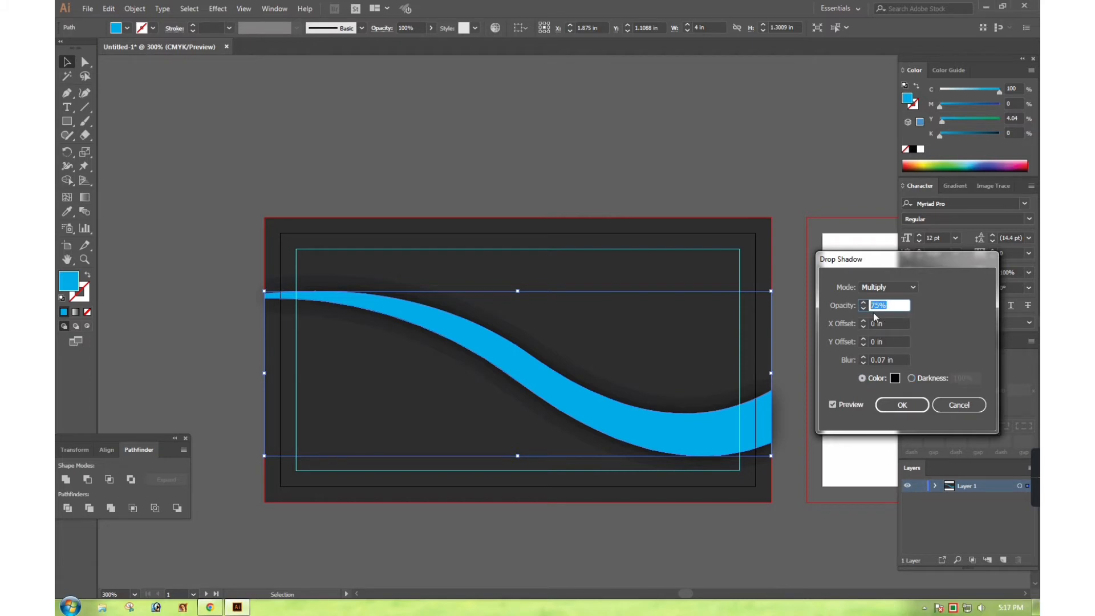
{"action": "type", "text": "85"}
{"action": "left_click", "coordinate": [833, 406]}
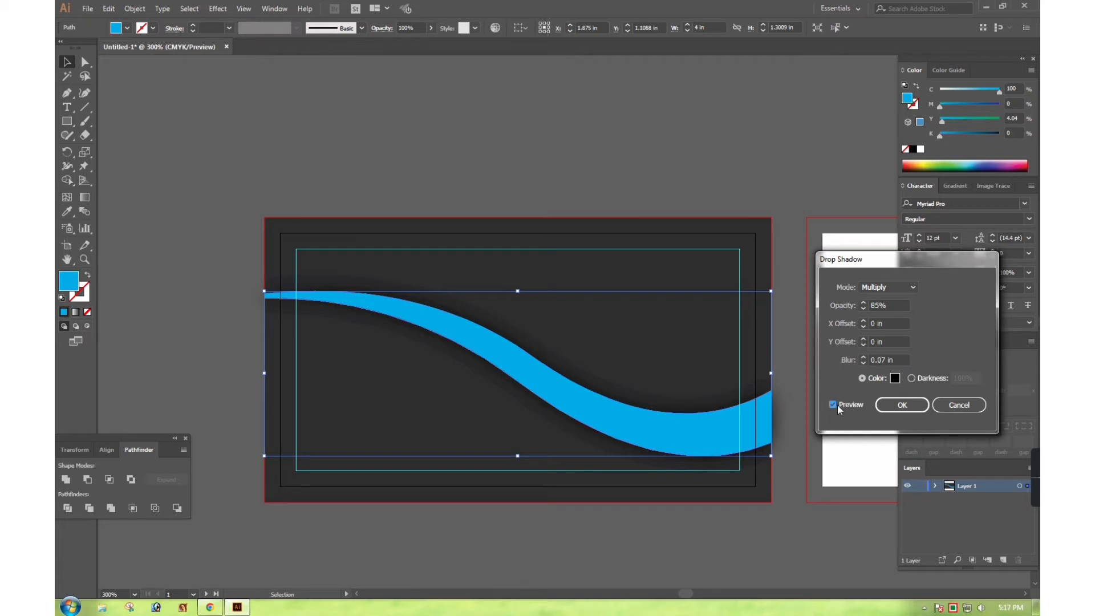
{"action": "left_click", "coordinate": [919, 409]}
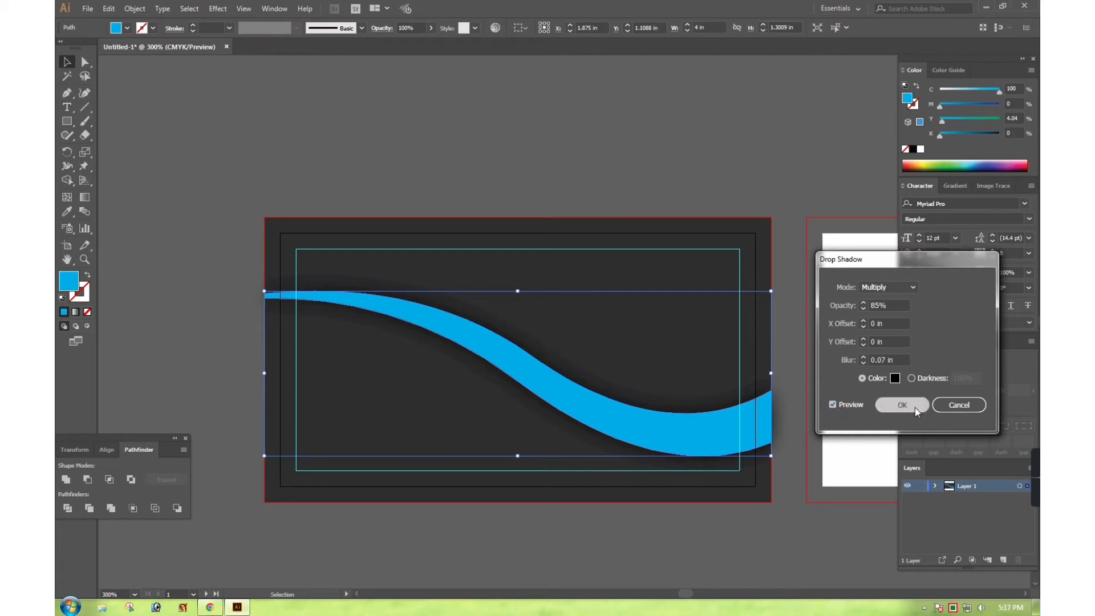
{"action": "left_click", "coordinate": [560, 186]}
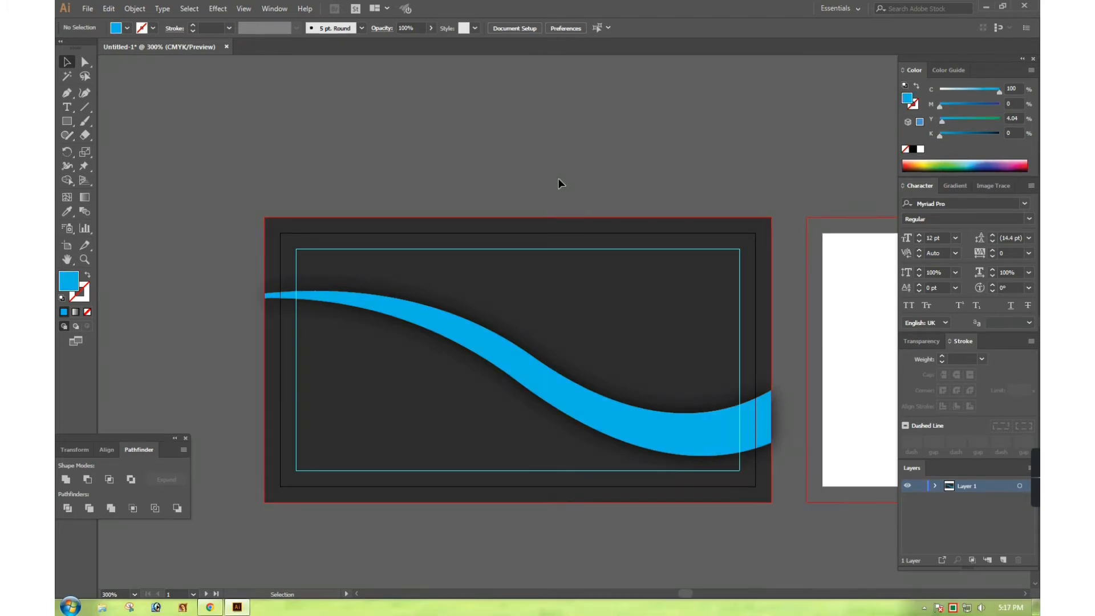
Drag the wave's C slider in the Color panel up to 100% cyan
{"action": "left_click", "coordinate": [566, 393]}
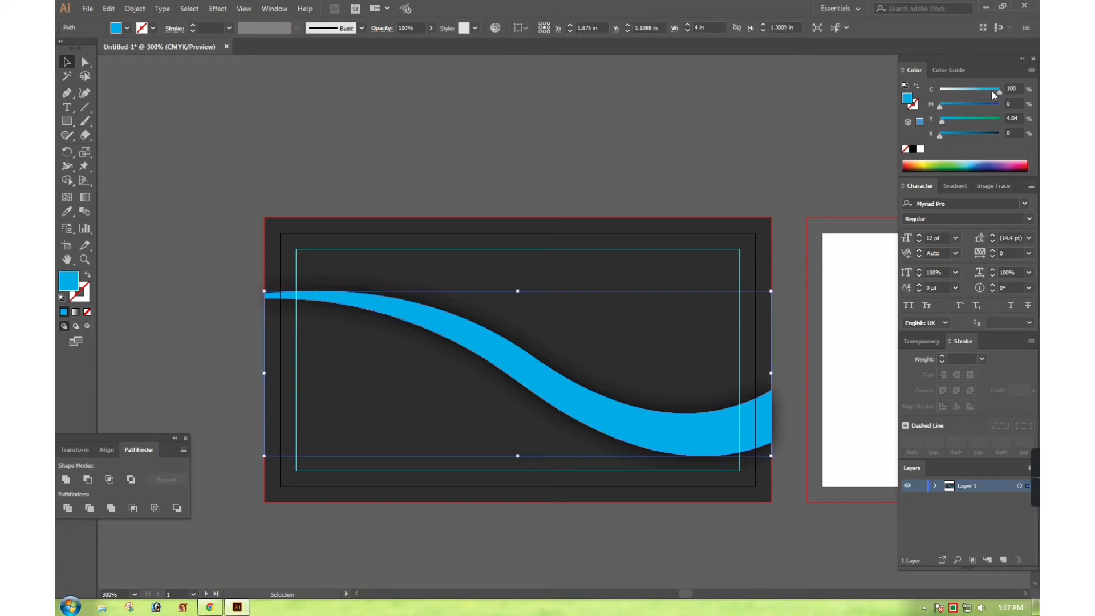
{"action": "left_click_drag", "start_coordinate": [992, 94], "coordinate": [1001, 94]}
{"action": "left_click", "coordinate": [717, 153]}
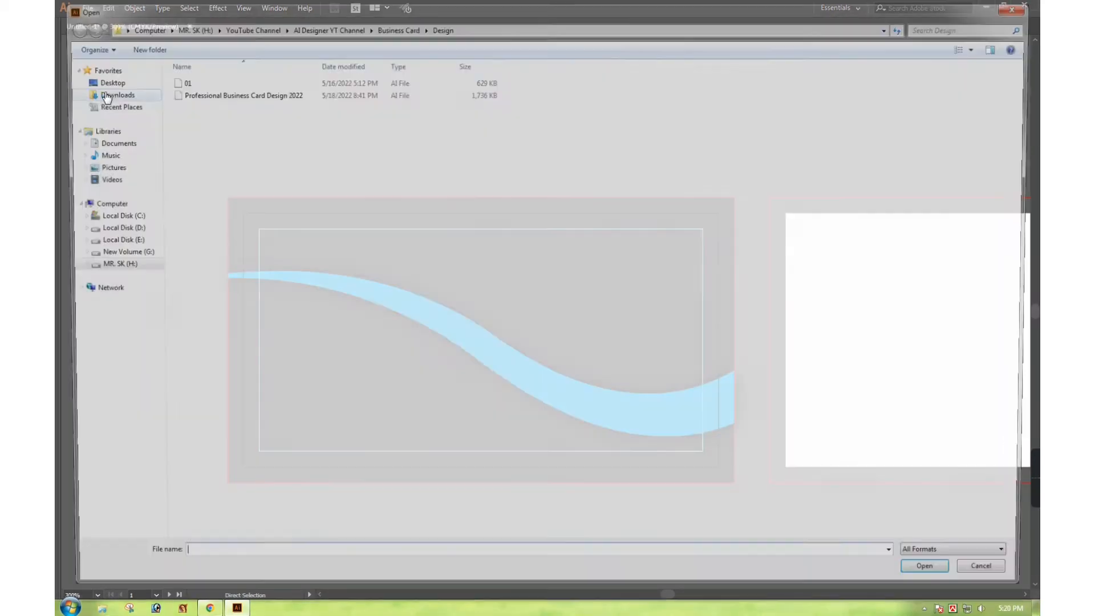
Open the Letter.ai file from the drive
{"action": "key", "text": "ctrl+o"}
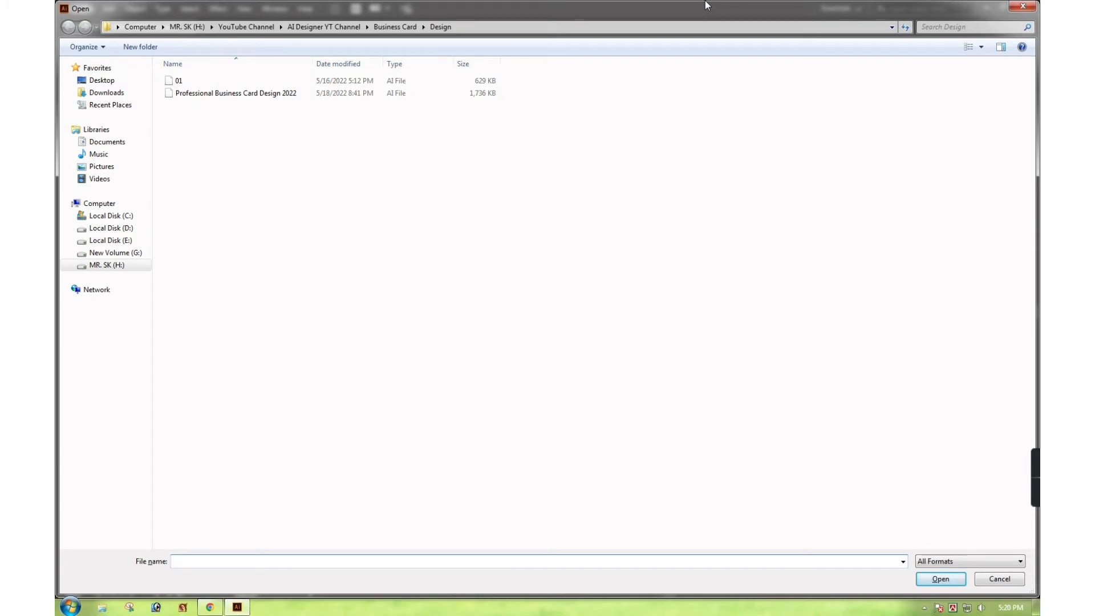
{"action": "left_click", "coordinate": [186, 27]}
{"action": "double_click", "coordinate": [566, 119]}
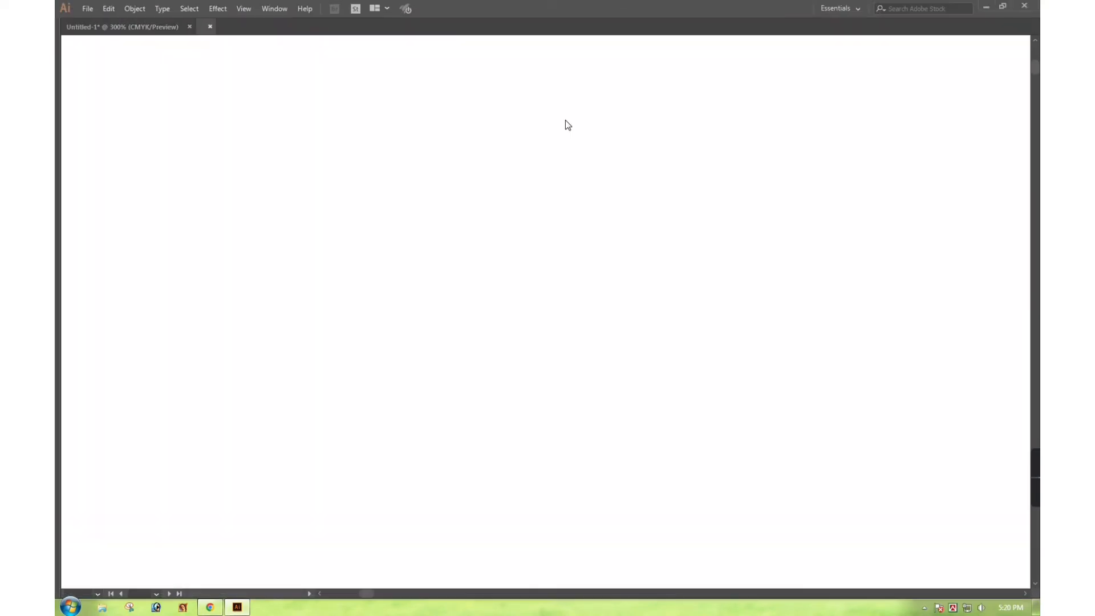
Select all the Letter artwork and cut it
{"action": "key", "text": "a"}
{"action": "key", "text": "ctrl+a"}
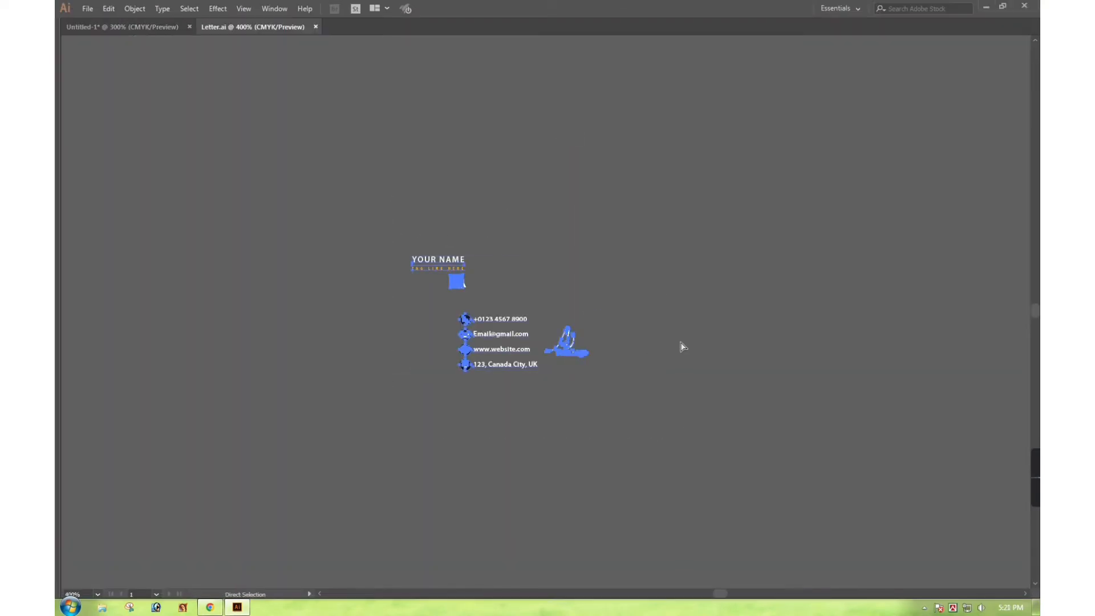
{"action": "key", "text": "ctrl+x"}
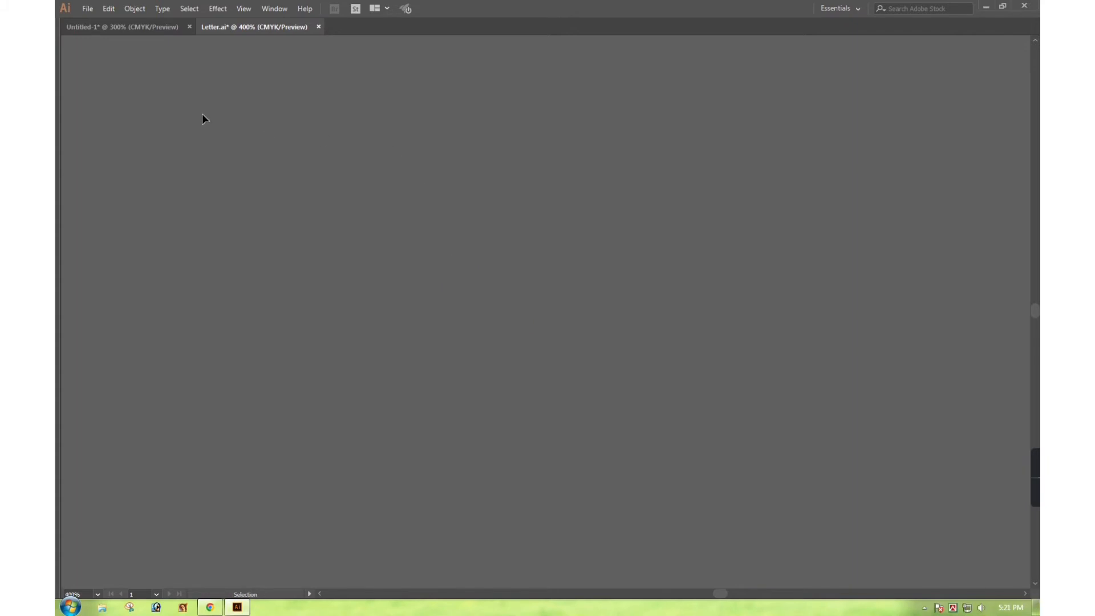
Paste the Letter artwork into the business card document and move it left of the card
{"action": "left_click", "coordinate": [145, 26]}
{"action": "key", "text": "ctrl+v"}
{"action": "key", "text": "v"}
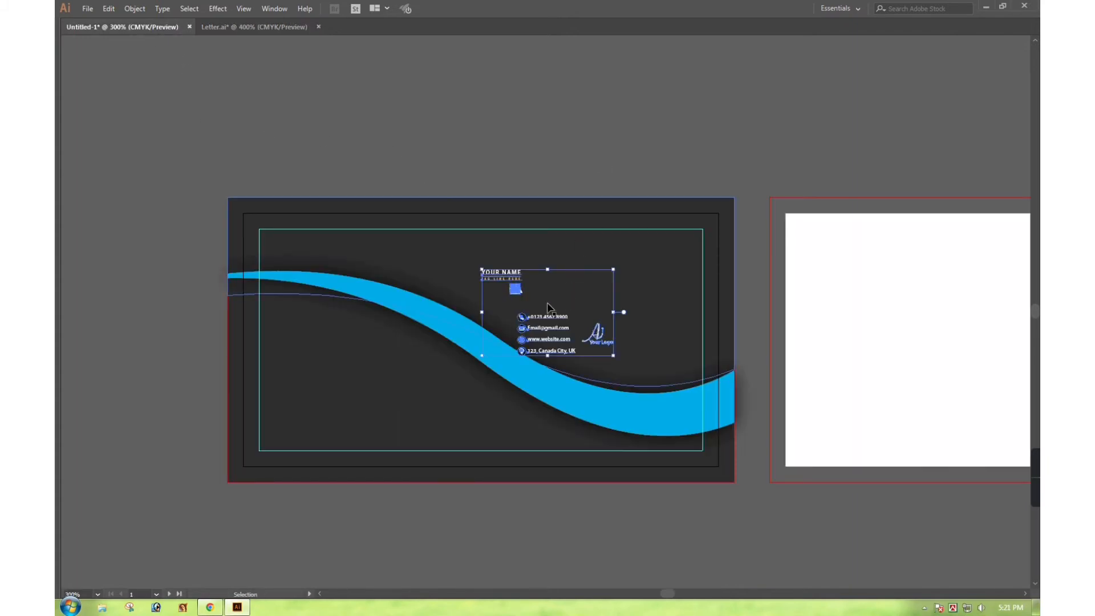
{"action": "left_click_drag", "start_coordinate": [513, 355], "coordinate": [189, 397]}
{"action": "left_click", "coordinate": [184, 292]}
Move the logo group above YOUR NAME and the YOUR NAME group to the card's upper right
{"action": "left_click_drag", "start_coordinate": [313, 323], "coordinate": [487, 302]}
{"action": "key", "text": "ctrl+space"}
{"action": "left_click_drag", "start_coordinate": [511, 265], "coordinate": [913, 468]}
{"action": "left_click_drag", "start_coordinate": [370, 368], "coordinate": [403, 398]}
{"action": "left_click_drag", "start_coordinate": [293, 416], "coordinate": [193, 265]}
{"action": "left_click", "coordinate": [131, 303]}
{"action": "left_click_drag", "start_coordinate": [159, 328], "coordinate": [763, 206]}
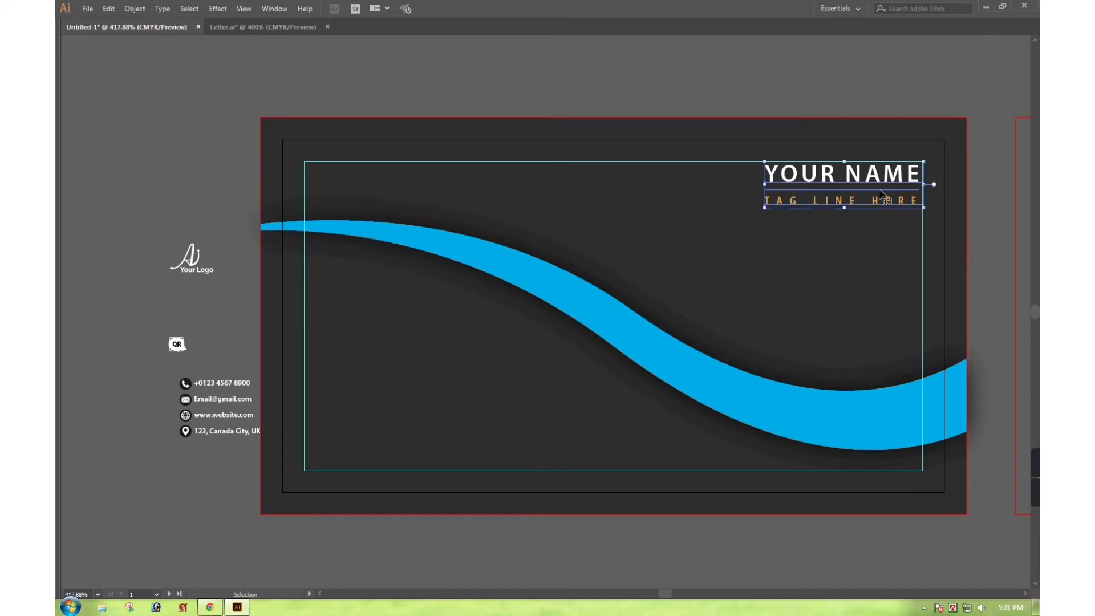
Respace the name block by moving the tagline, divider line and YOUR NAME down
{"action": "left_click", "coordinate": [859, 100]}
{"action": "scroll", "coordinate": [909, 251], "scroll_direction": "up", "scroll_amount": 2}
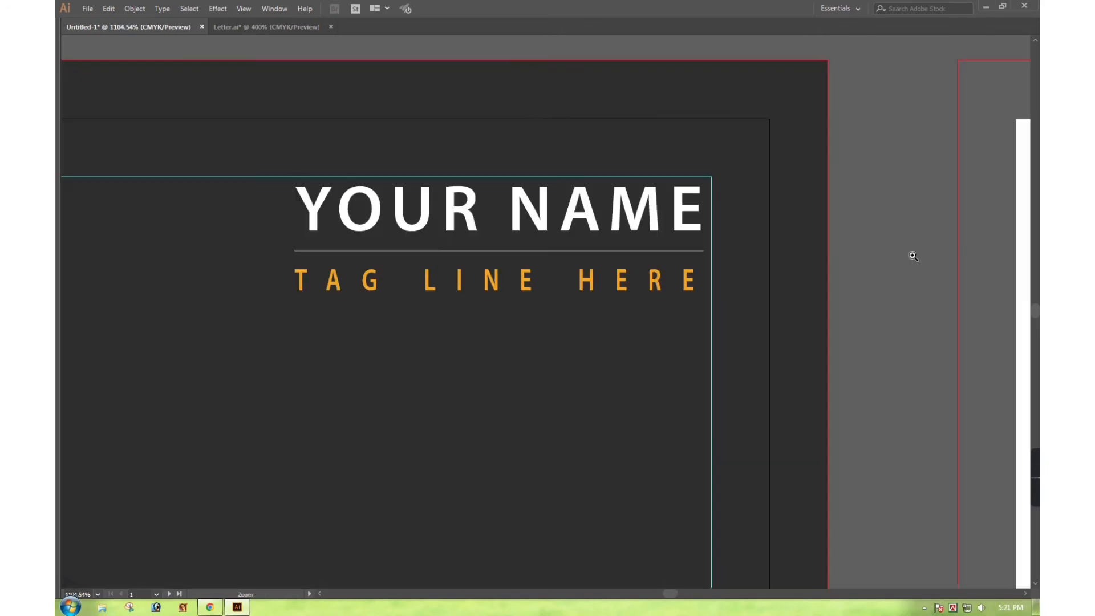
{"action": "scroll", "coordinate": [630, 293], "scroll_direction": "up", "scroll_amount": 2}
{"action": "left_click_drag", "start_coordinate": [650, 297], "coordinate": [655, 381]}
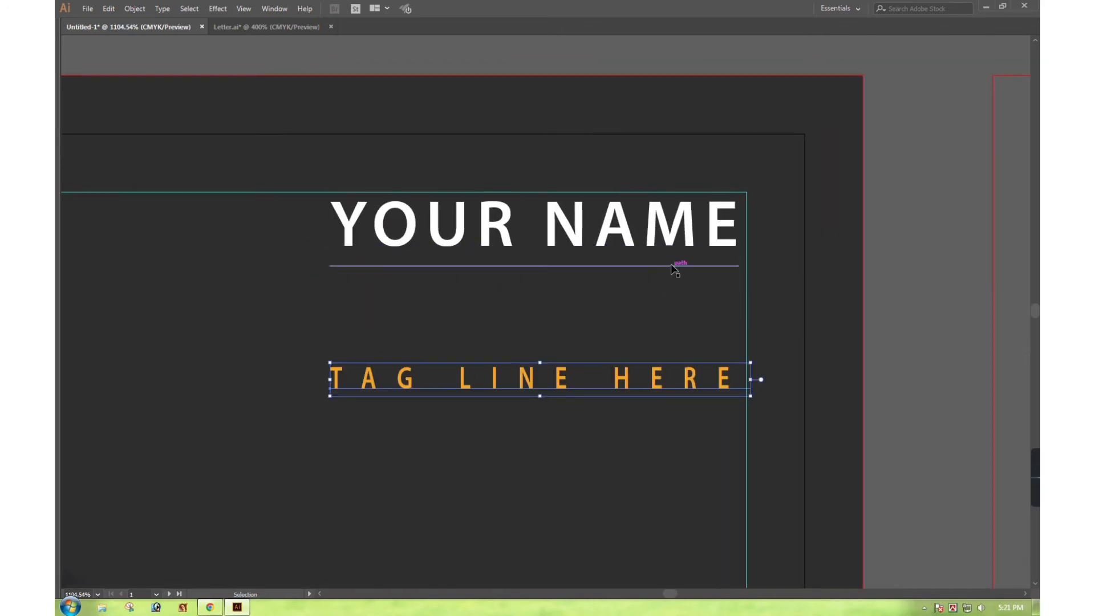
{"action": "left_click_drag", "start_coordinate": [671, 267], "coordinate": [671, 341]}
{"action": "left_click_drag", "start_coordinate": [716, 221], "coordinate": [716, 284]}
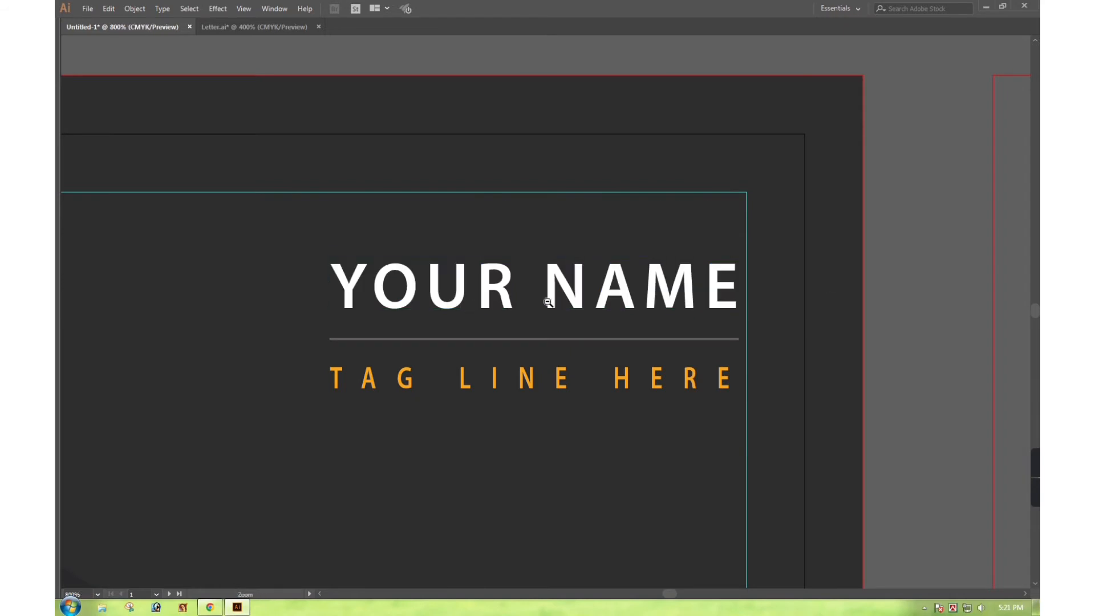
{"action": "scroll", "coordinate": [627, 296], "scroll_direction": "down", "scroll_amount": 1}
{"action": "scroll", "coordinate": [731, 285], "scroll_direction": "down", "scroll_amount": 2}
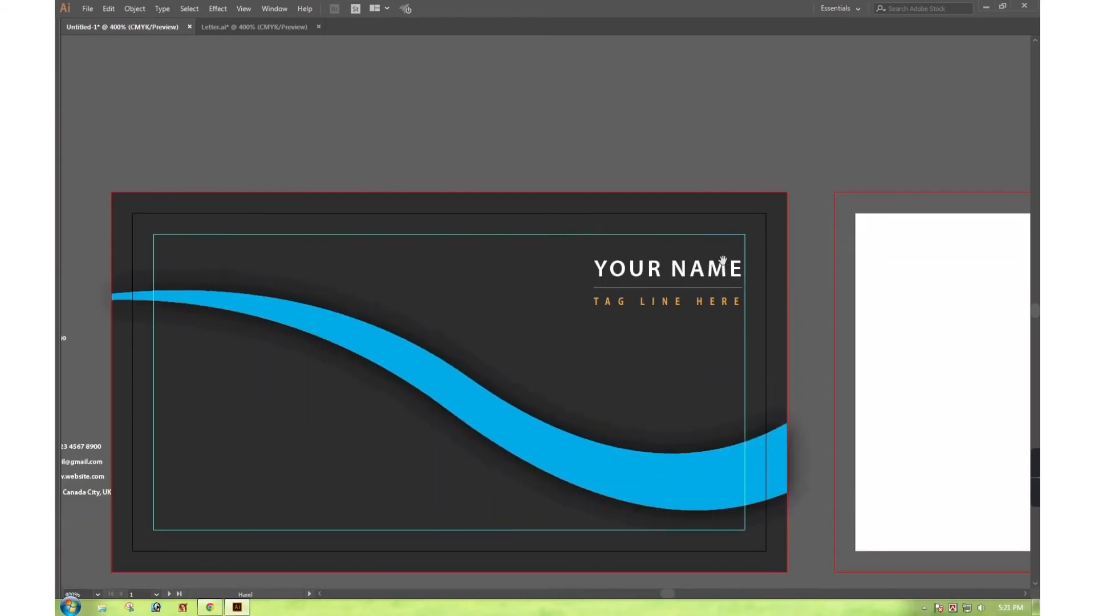
Select the YOUR NAME and tag line text together and nudge them slightly up
{"action": "triple_click", "coordinate": [651, 268]}
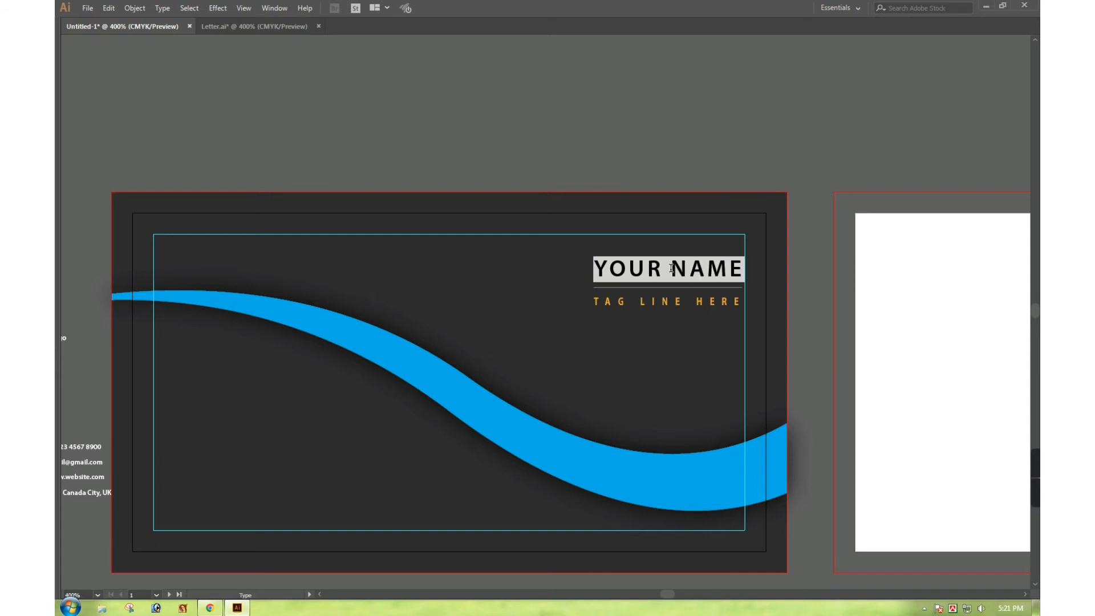
{"action": "key", "text": "Escape"}
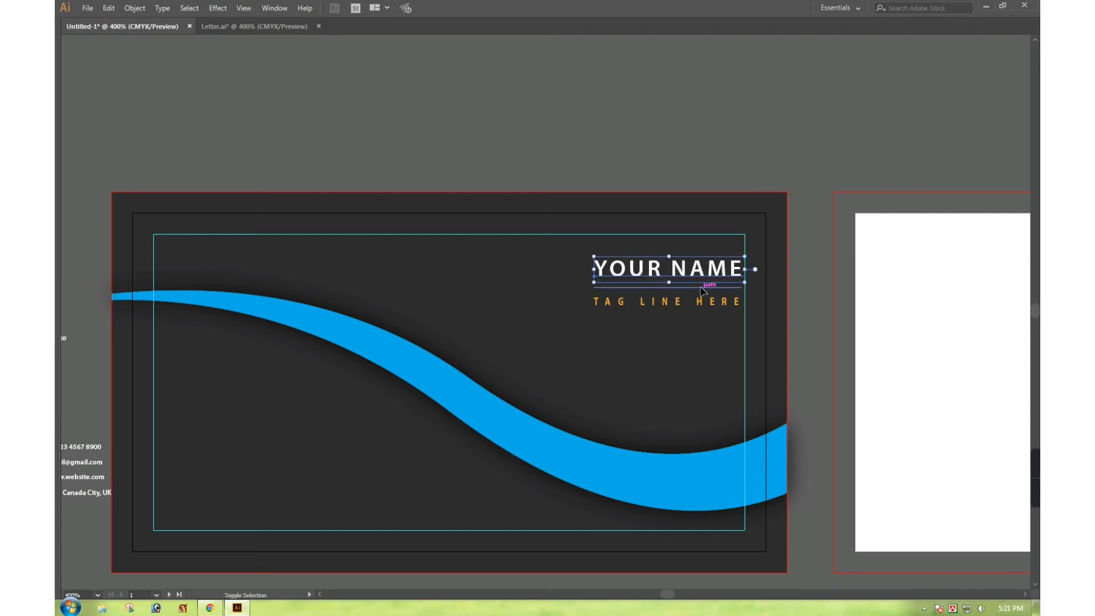
{"action": "left_click", "coordinate": [691, 275]}
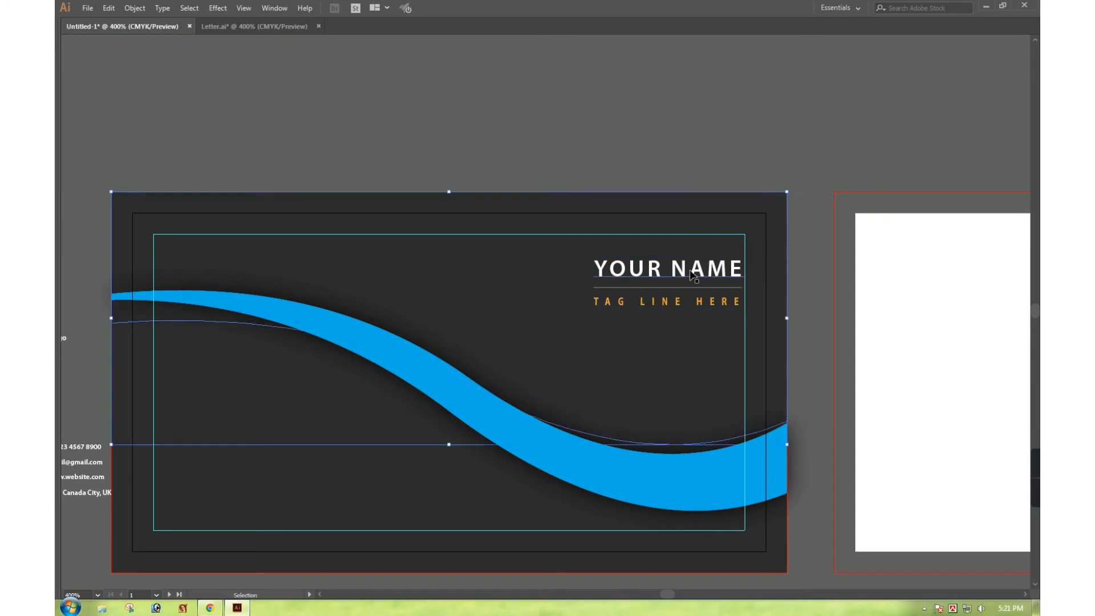
{"action": "left_click", "coordinate": [693, 275]}
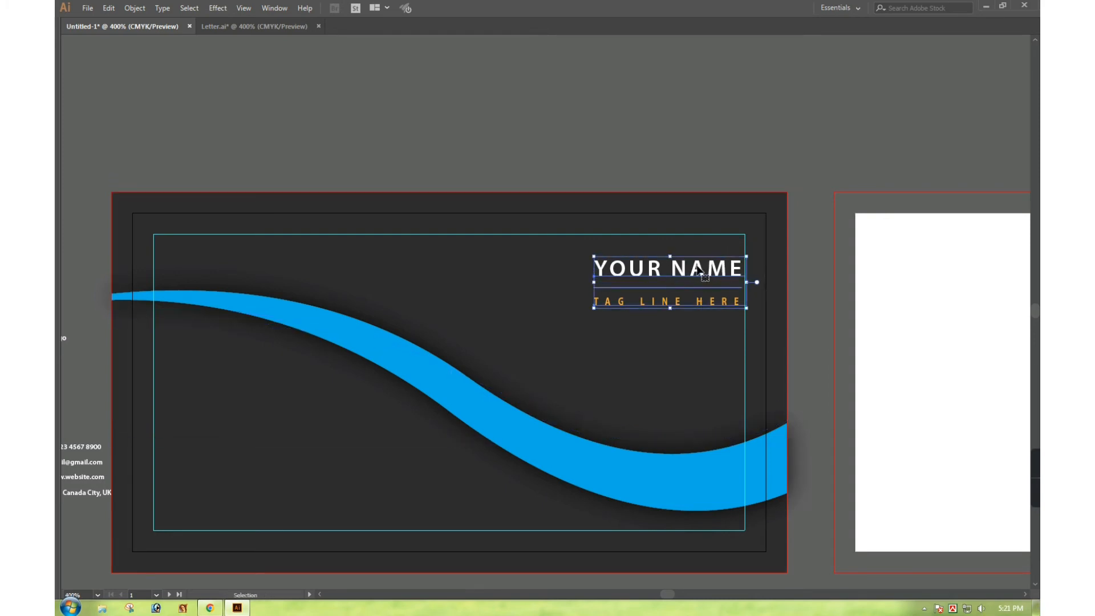
{"action": "left_click_drag", "start_coordinate": [700, 272], "coordinate": [701, 258]}
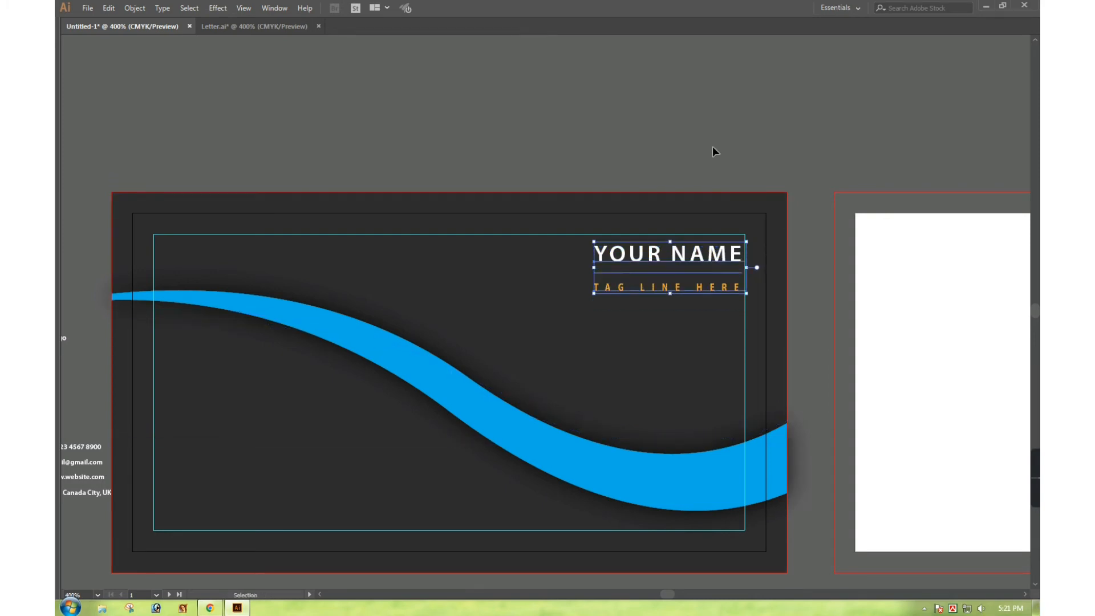
{"action": "left_click", "coordinate": [681, 248]}
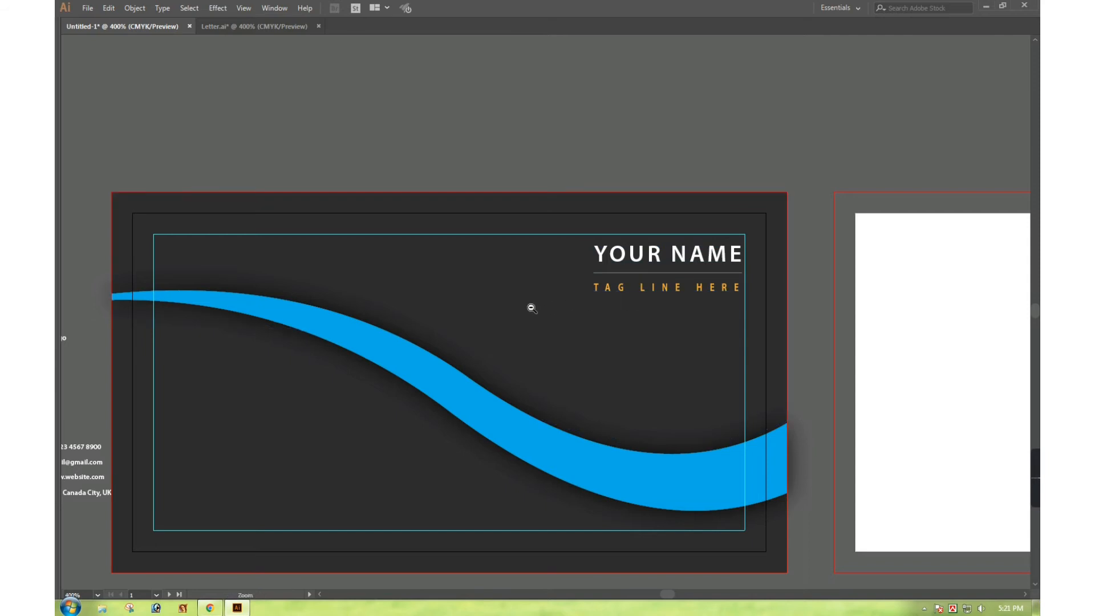
{"action": "scroll", "coordinate": [586, 308], "scroll_direction": "down", "scroll_amount": 1}
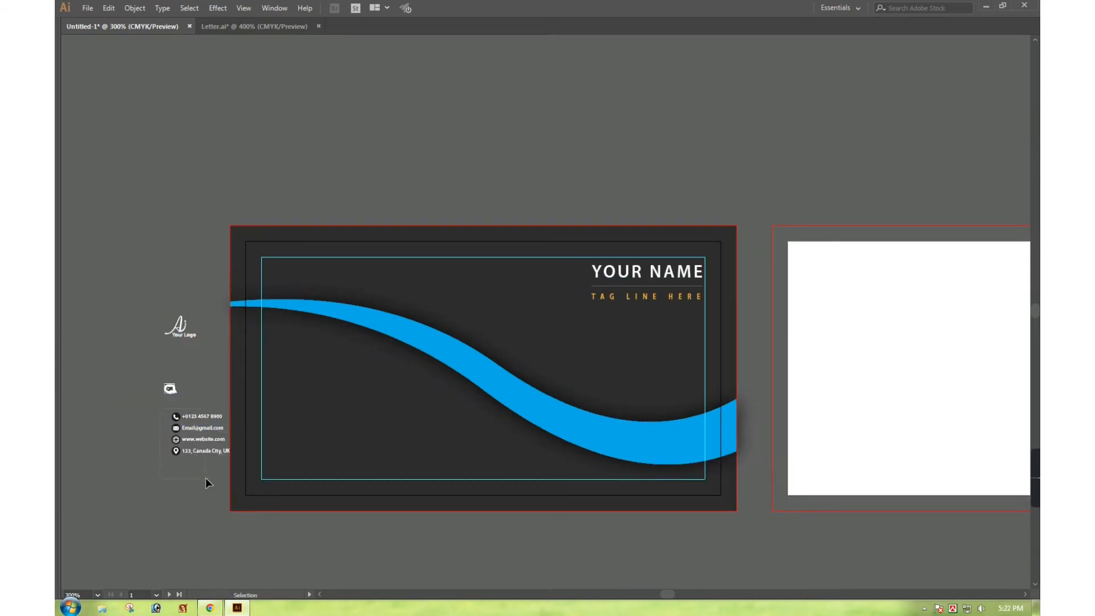
Place the enlarged contact details in the card's lower left, with the enlarged QR code beside them
{"action": "left_click_drag", "start_coordinate": [193, 433], "coordinate": [366, 402]}
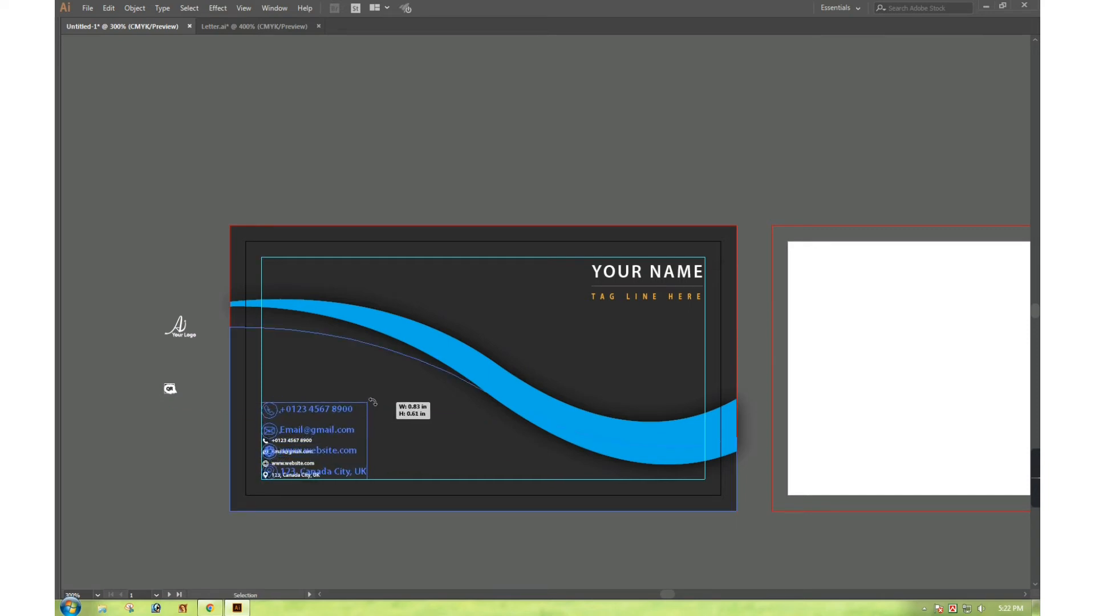
{"action": "left_click", "coordinate": [177, 410]}
{"action": "left_click_drag", "start_coordinate": [170, 390], "coordinate": [478, 475]}
{"action": "left_click_drag", "start_coordinate": [479, 431], "coordinate": [474, 455]}
{"action": "left_click", "coordinate": [545, 138]}
{"action": "left_click", "coordinate": [560, 149]}
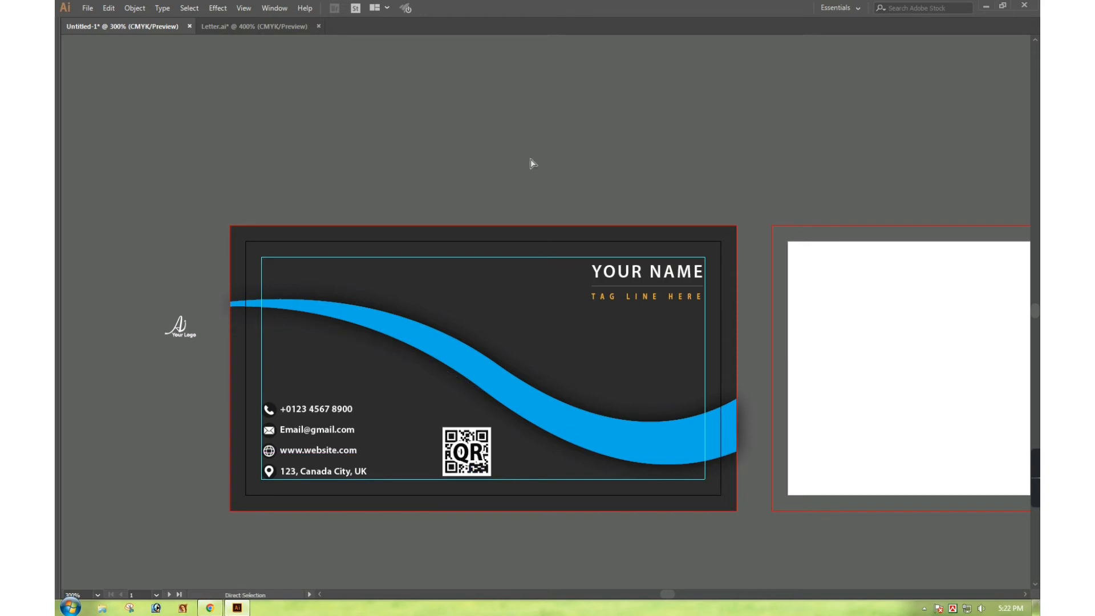
{"action": "key", "text": "space"}
{"action": "left_click_drag", "start_coordinate": [544, 238], "coordinate": [516, 182]}
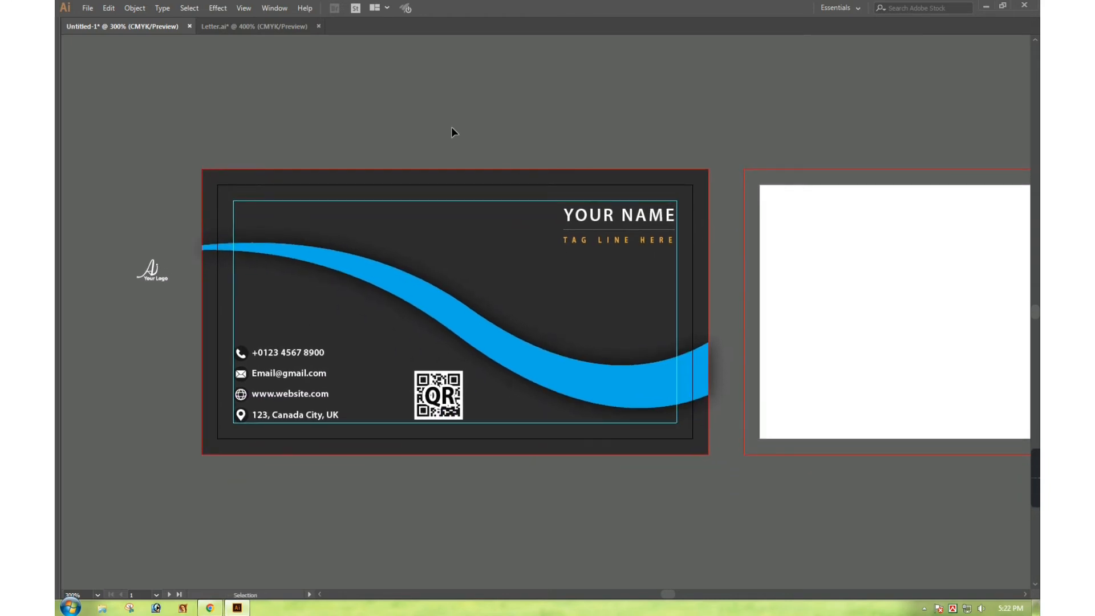
Color the tag line with the wave's blue using the Eyedropper
{"action": "left_click", "coordinate": [577, 215]}
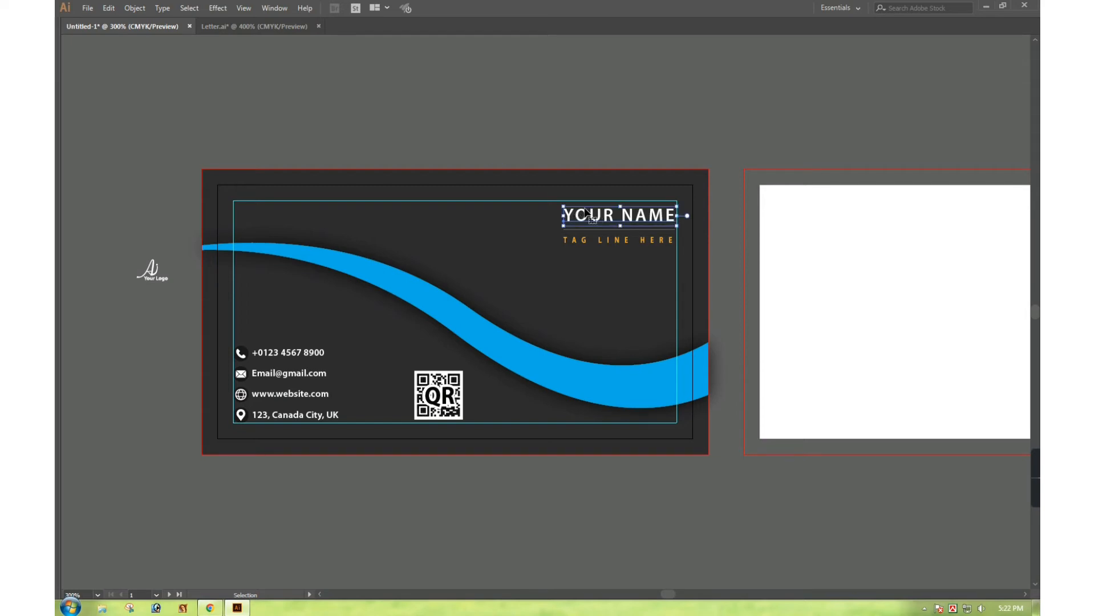
{"action": "left_click", "coordinate": [578, 242]}
{"action": "key", "text": "Tab"}
{"action": "left_click", "coordinate": [71, 211]}
{"action": "left_click", "coordinate": [412, 290]}
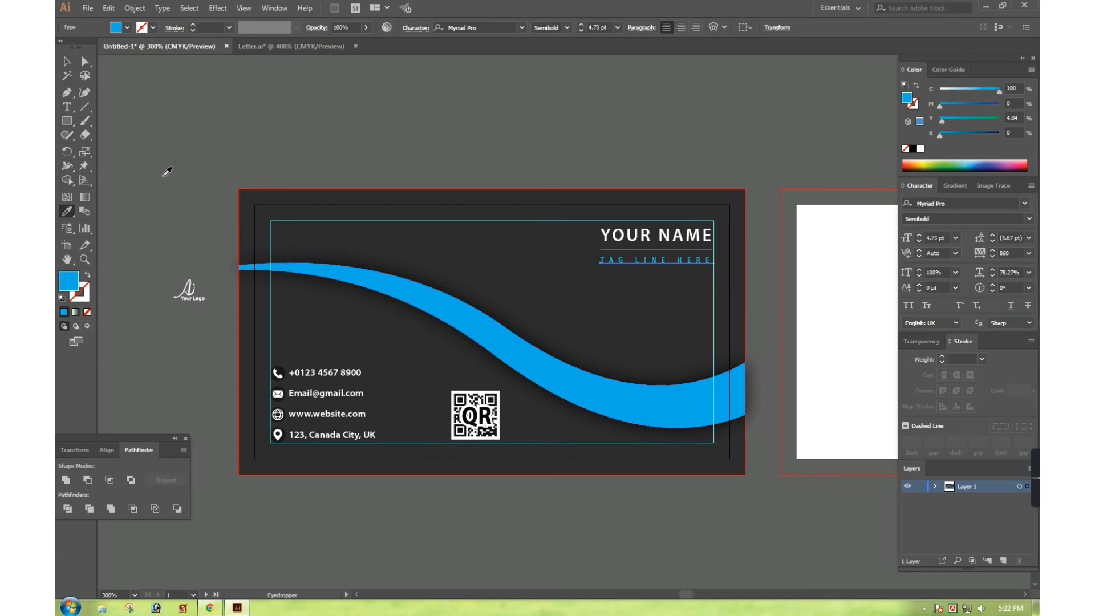
{"action": "left_click", "coordinate": [67, 62]}
{"action": "left_click", "coordinate": [469, 143]}
Set the divider line under YOUR NAME to a full black (K=100) stroke
{"action": "key", "text": "Tab"}
{"action": "key", "text": "z"}
{"action": "left_click_drag", "start_coordinate": [296, 171], "coordinate": [730, 311]}
{"action": "left_click_drag", "start_coordinate": [614, 269], "coordinate": [724, 308]}
{"action": "left_click", "coordinate": [528, 340]}
{"action": "key", "text": "Tab"}
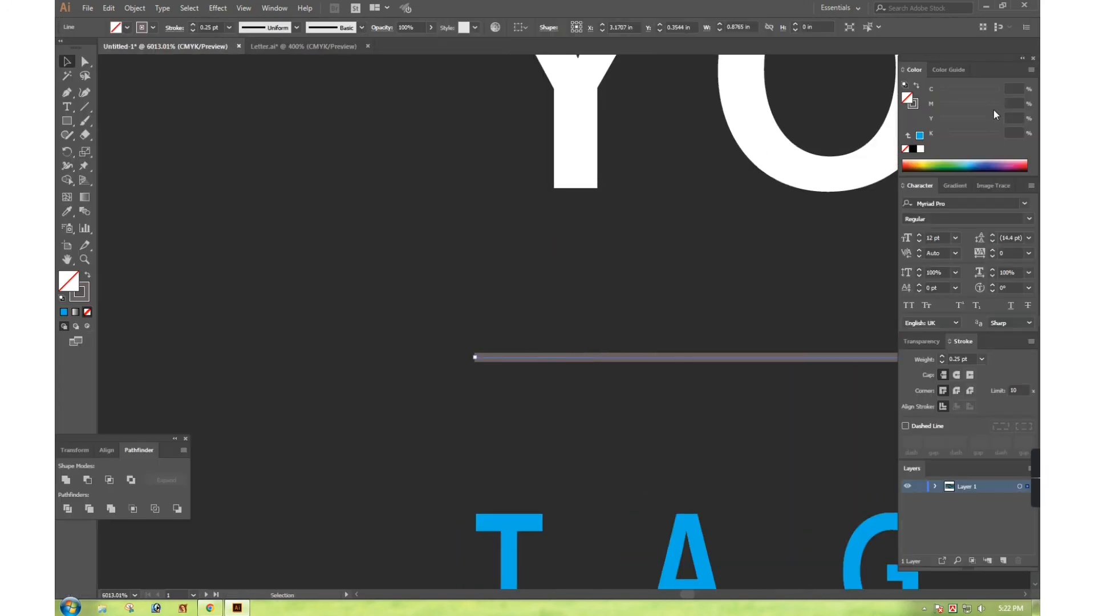
{"action": "left_click", "coordinate": [915, 106]}
{"action": "mouse_move", "coordinate": [968, 93]}
{"action": "left_mouse_down"}
{"action": "mouse_move", "coordinate": [916, 117]}
{"action": "mouse_move", "coordinate": [926, 110]}
{"action": "left_mouse_up"}
{"action": "mouse_move", "coordinate": [963, 121]}
{"action": "left_mouse_down"}
{"action": "mouse_move", "coordinate": [924, 124]}
{"action": "mouse_move", "coordinate": [915, 138]}
{"action": "mouse_move", "coordinate": [1005, 137]}
{"action": "left_mouse_up"}
{"action": "key", "text": "Tab"}
{"action": "key", "text": "Tab"}
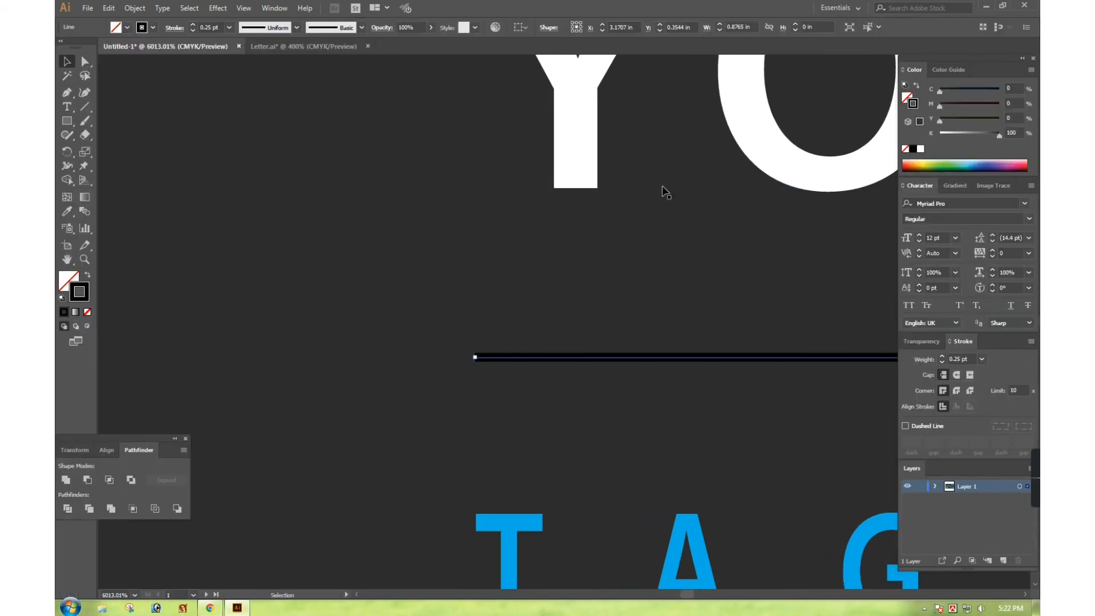
{"action": "key", "text": "Tab"}
{"action": "left_click", "coordinate": [455, 244]}
{"action": "key", "text": "ctrl+alt+space"}
{"action": "left_click", "coordinate": [455, 244], "text": "ctrl+alt"}
{"action": "left_click", "coordinate": [456, 247], "text": "ctrl+alt"}
{"action": "left_click", "coordinate": [465, 280], "text": "ctrl+alt"}
{"action": "left_click", "coordinate": [477, 309], "text": "ctrl+alt"}
{"action": "left_click", "coordinate": [478, 312], "text": "ctrl+alt"}
{"action": "left_click", "coordinate": [479, 313], "text": "ctrl+alt"}
{"action": "left_click", "coordinate": [479, 315], "text": "ctrl+alt"}
{"action": "left_click", "coordinate": [479, 316], "text": "ctrl+alt"}
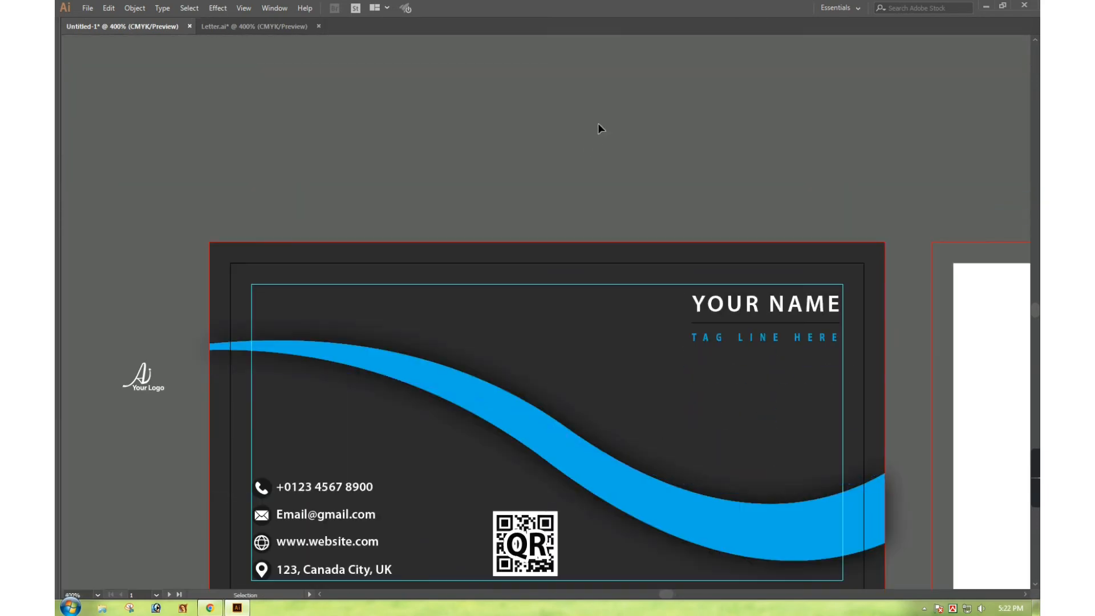
Make the website, email, phone and address texts cyan with Fill C=100
{"action": "left_click_drag", "start_coordinate": [461, 337], "coordinate": [498, 217]}
{"action": "left_click_drag", "start_coordinate": [256, 293], "coordinate": [540, 488]}
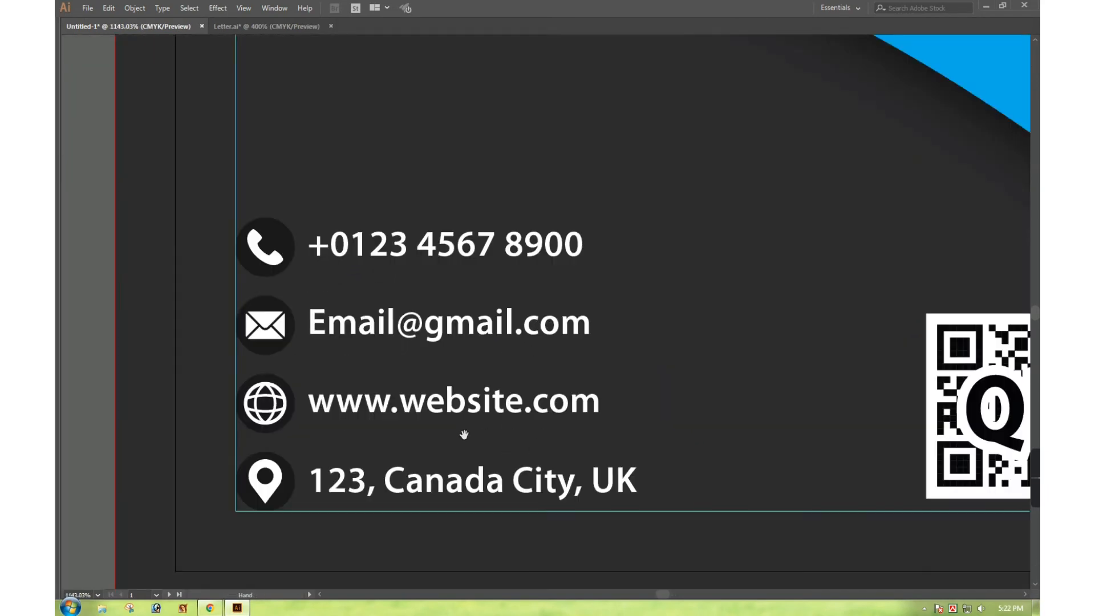
{"action": "left_click_drag", "start_coordinate": [463, 434], "coordinate": [458, 396]}
{"action": "left_click", "coordinate": [460, 358]}
{"action": "key", "text": "Tab"}
{"action": "left_click", "coordinate": [485, 313], "text": "shift"}
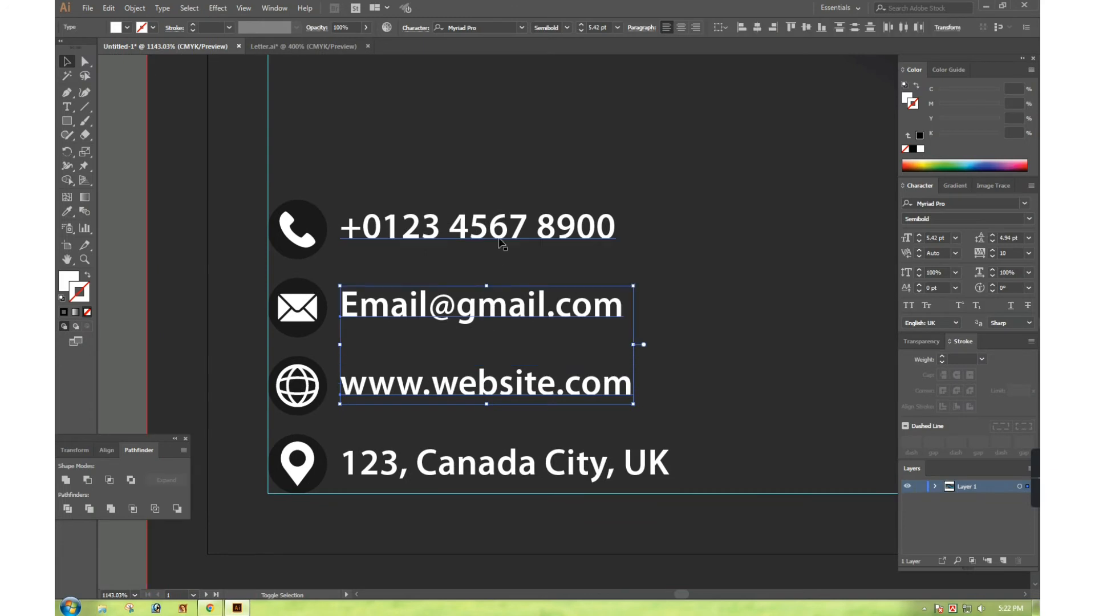
{"action": "left_click", "coordinate": [485, 227], "text": "shift"}
{"action": "left_click", "coordinate": [522, 479], "text": "shift"}
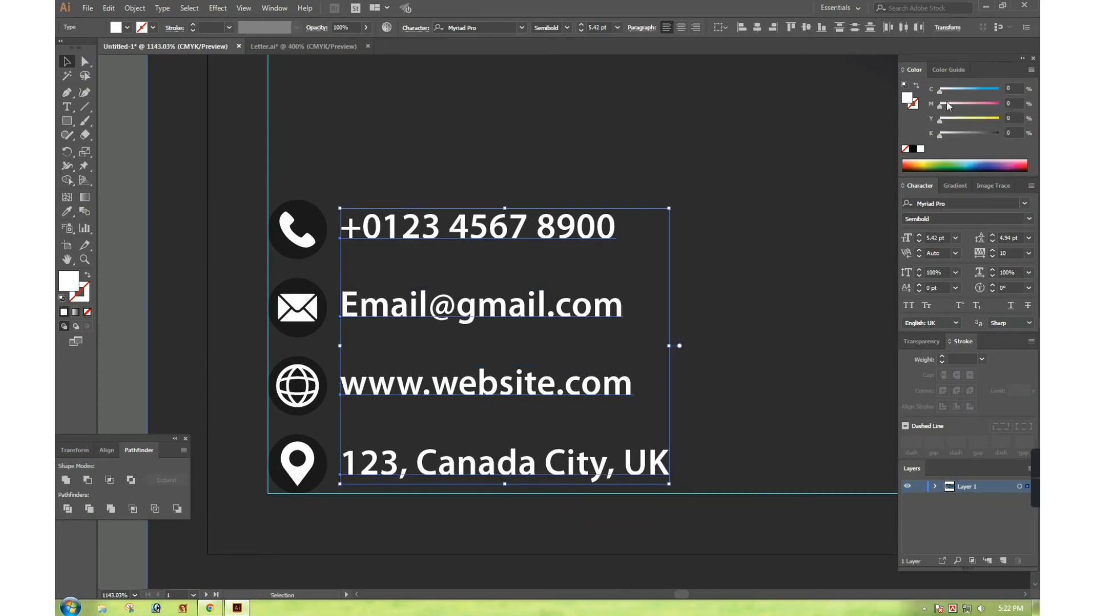
{"action": "left_click_drag", "start_coordinate": [939, 91], "coordinate": [1001, 90]}
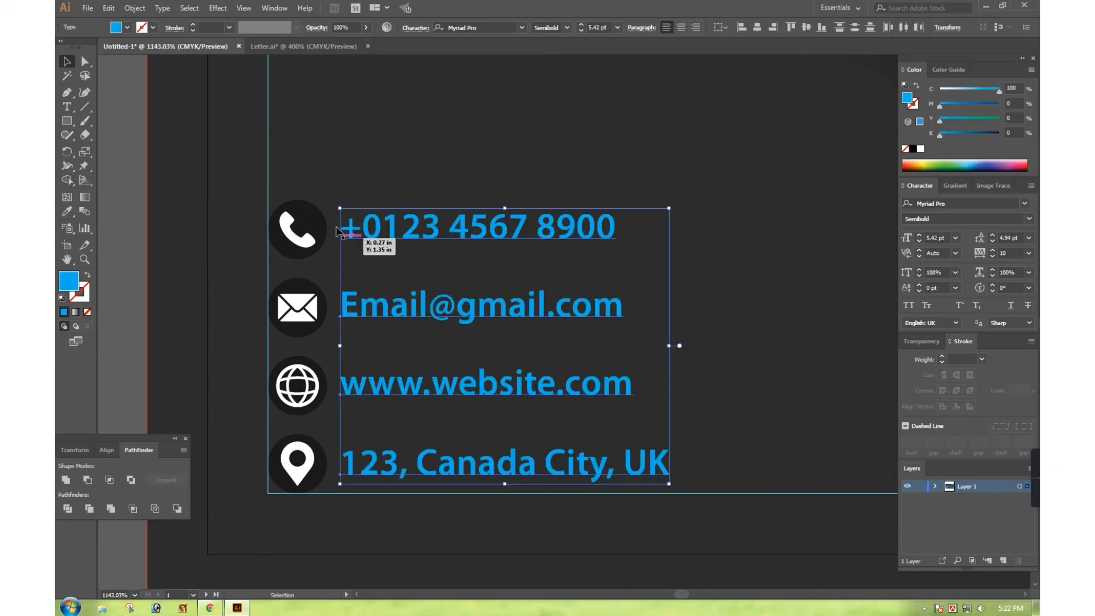
Color the phone, email, globe and location icons with the text's blue using the Eyedropper
{"action": "left_click", "coordinate": [324, 222]}
{"action": "left_click", "coordinate": [321, 307], "text": "shift"}
{"action": "left_click", "coordinate": [326, 389], "text": "shift"}
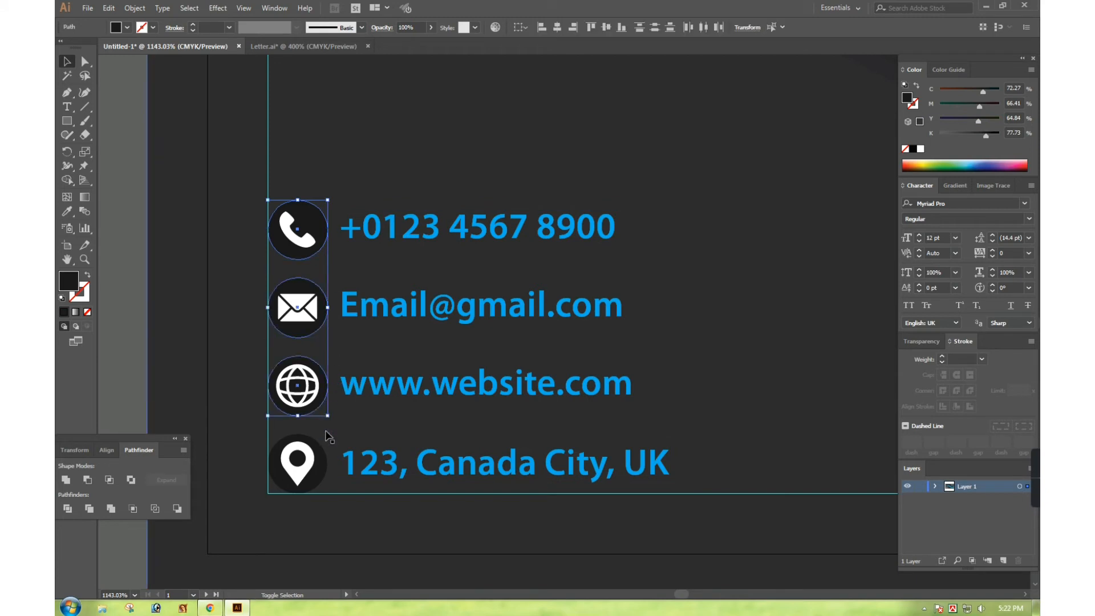
{"action": "left_click", "coordinate": [326, 453], "text": "shift"}
{"action": "left_click", "coordinate": [66, 211]}
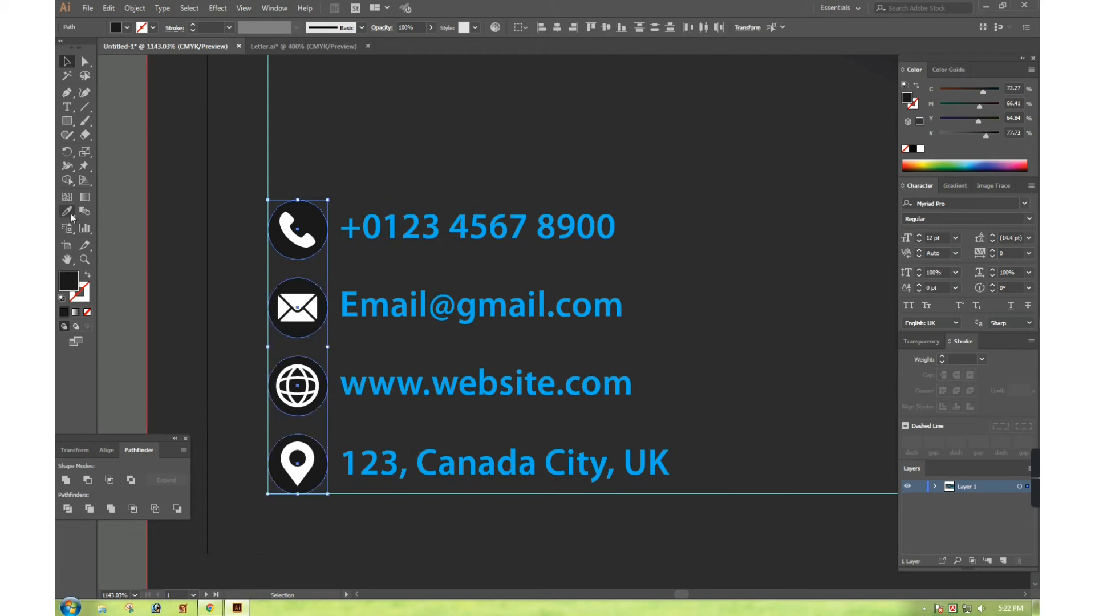
{"action": "left_click", "coordinate": [485, 222]}
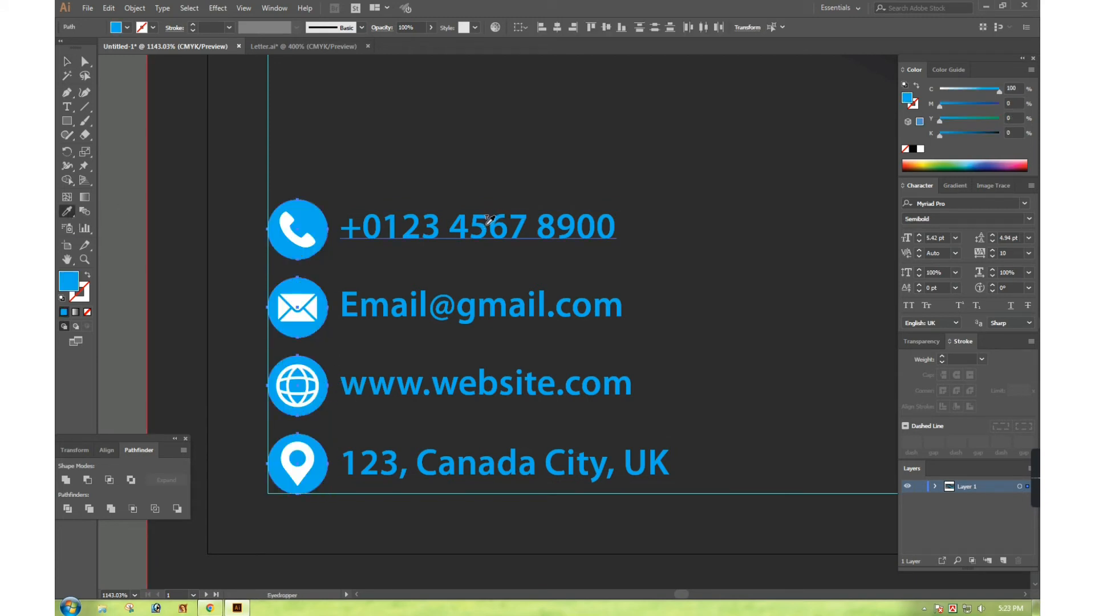
{"action": "key", "text": "v"}
{"action": "key", "text": "Tab"}
{"action": "left_click", "coordinate": [384, 251]}
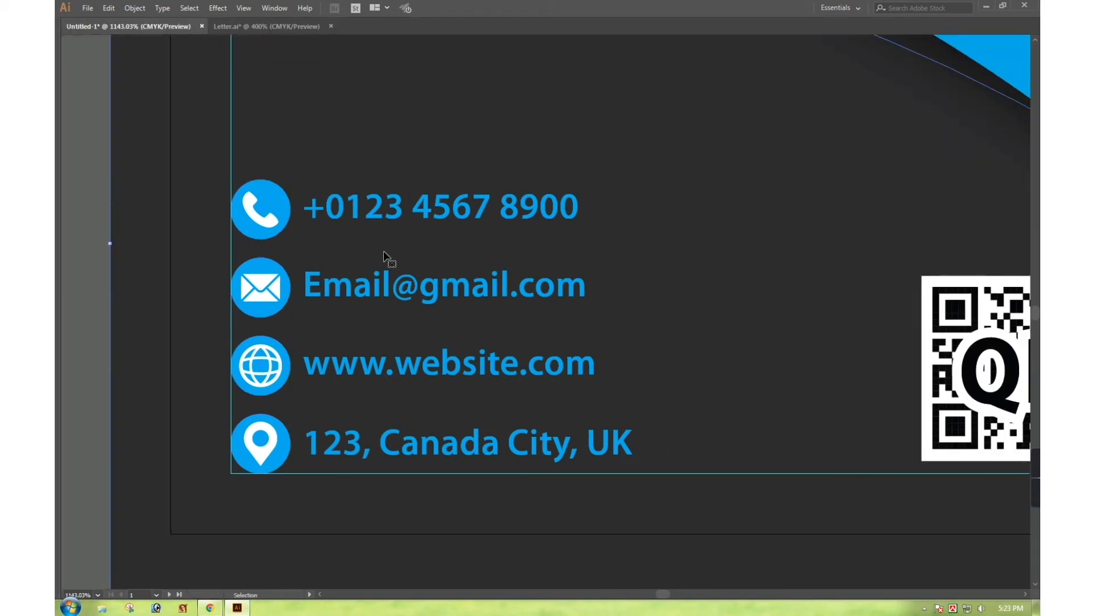
{"action": "left_click", "coordinate": [572, 264], "text": "ctrl+alt"}
{"action": "left_click", "coordinate": [572, 264], "text": "ctrl+alt"}
{"action": "left_click", "coordinate": [572, 264], "text": "ctrl+alt"}
{"action": "left_click", "coordinate": [572, 264], "text": "ctrl+alt"}
{"action": "left_click", "coordinate": [296, 283]}
{"action": "left_click_drag", "start_coordinate": [488, 287], "coordinate": [395, 286]}
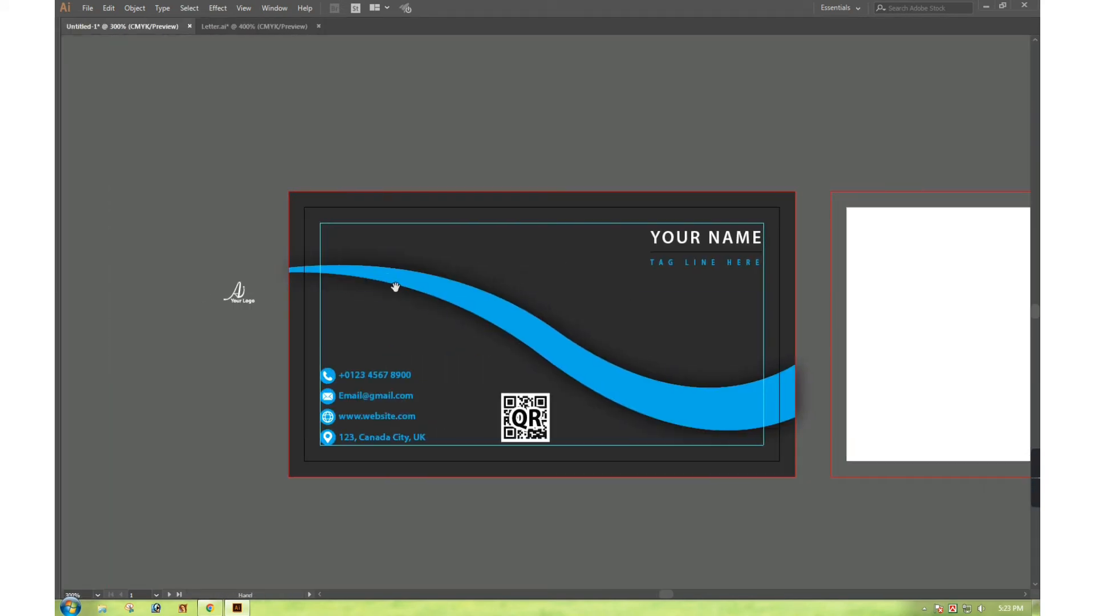
Duplicate the whole first card onto the second artboard
{"action": "left_click", "coordinate": [627, 345], "text": "ctrl"}
{"action": "left_click", "coordinate": [580, 320], "text": "ctrl+alt"}
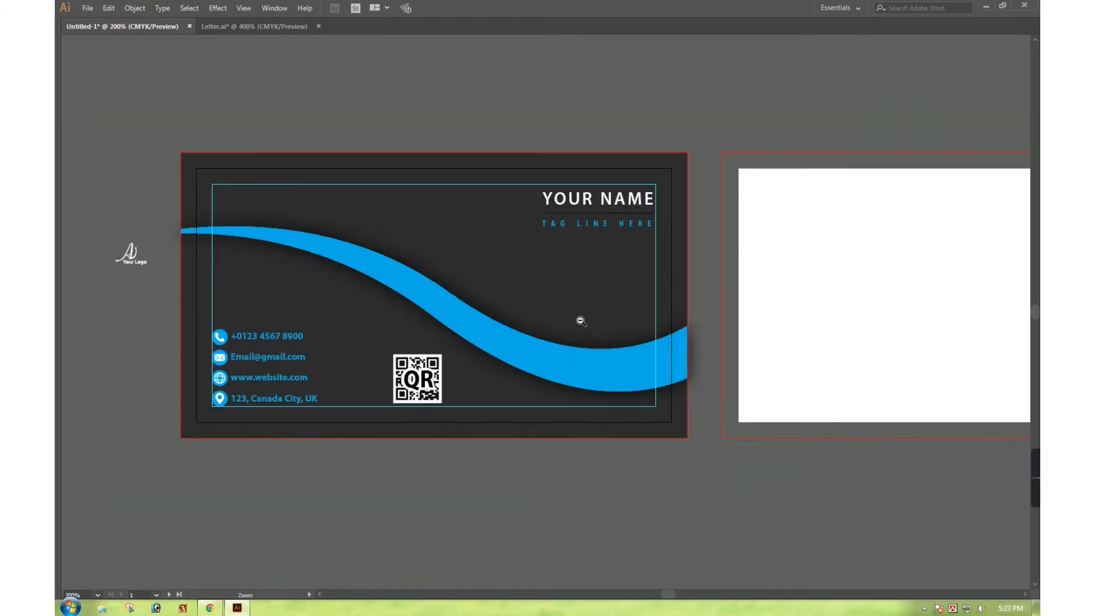
{"action": "left_click", "coordinate": [523, 339], "text": "ctrl+alt"}
{"action": "left_click_drag", "start_coordinate": [231, 195], "coordinate": [587, 463]}
{"action": "left_click_drag", "start_coordinate": [444, 358], "coordinate": [806, 358]}
{"action": "left_click", "coordinate": [583, 291]}
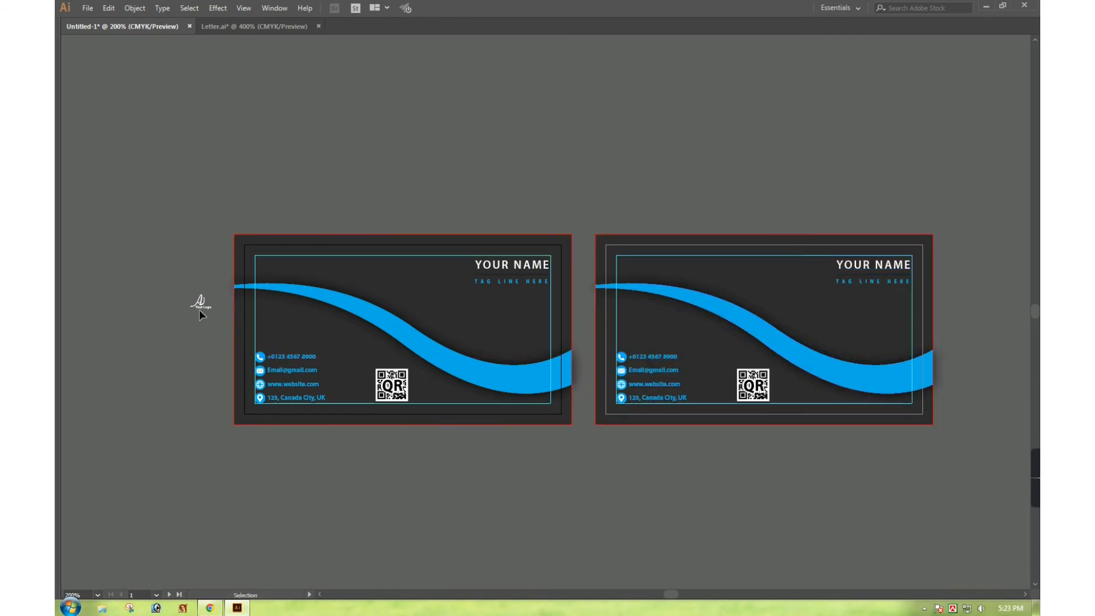
Move the logo above the second card and delete the copy's contact texts and icons
{"action": "left_click_drag", "start_coordinate": [201, 306], "coordinate": [739, 197]}
{"action": "left_click", "coordinate": [747, 166]}
{"action": "left_click_drag", "start_coordinate": [534, 139], "coordinate": [984, 467]}
{"action": "left_click_drag", "start_coordinate": [880, 430], "coordinate": [846, 395]}
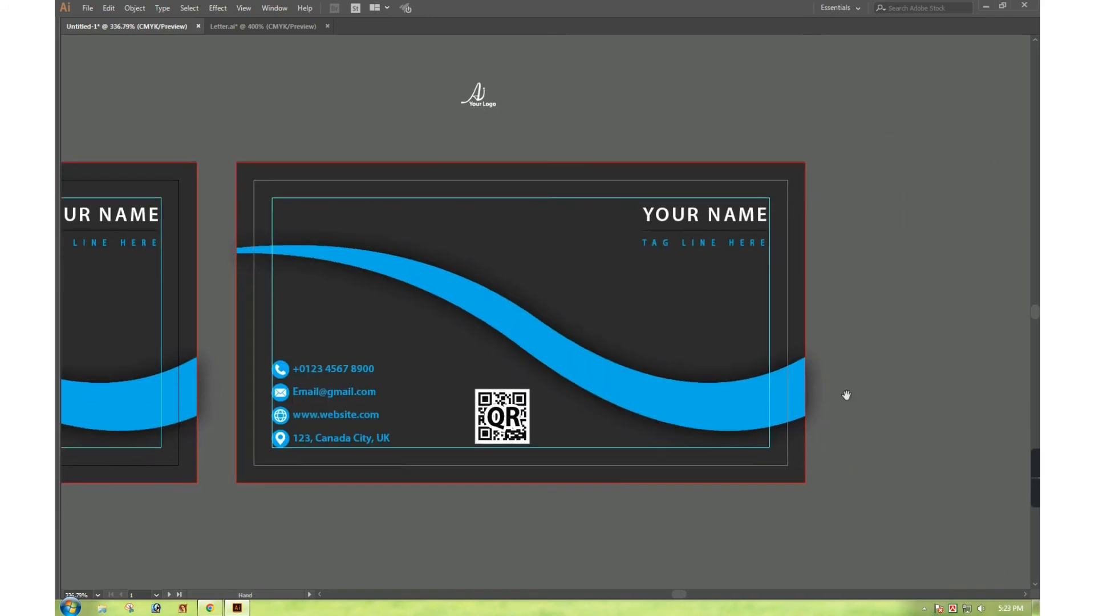
{"action": "left_click", "coordinate": [686, 406]}
{"action": "left_click", "coordinate": [319, 391]}
{"action": "key", "text": "Delete"}
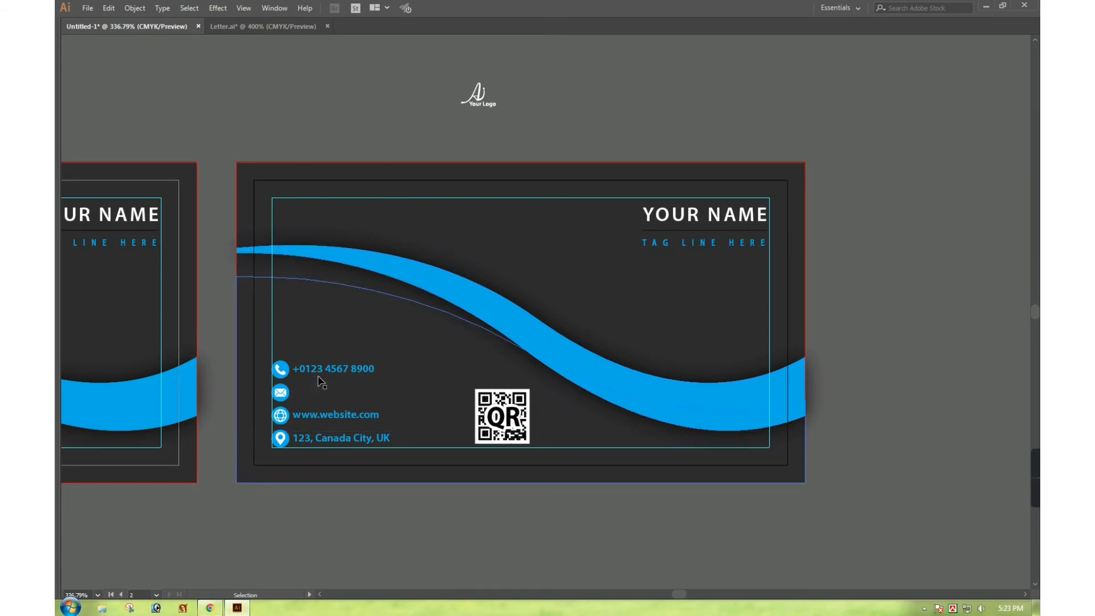
{"action": "left_click", "coordinate": [327, 369]}
{"action": "key", "text": "Delete"}
{"action": "left_click_drag", "start_coordinate": [227, 355], "coordinate": [368, 459]}
{"action": "left_click_drag", "start_coordinate": [442, 513], "coordinate": [431, 433]}
{"action": "key", "text": "Delete"}
Move the copy's QR code and the name and tag line off the card to the right
{"action": "left_click", "coordinate": [514, 410]}
{"action": "left_click_drag", "start_coordinate": [514, 411], "coordinate": [952, 383]}
{"action": "left_click_drag", "start_coordinate": [844, 268], "coordinate": [744, 191]}
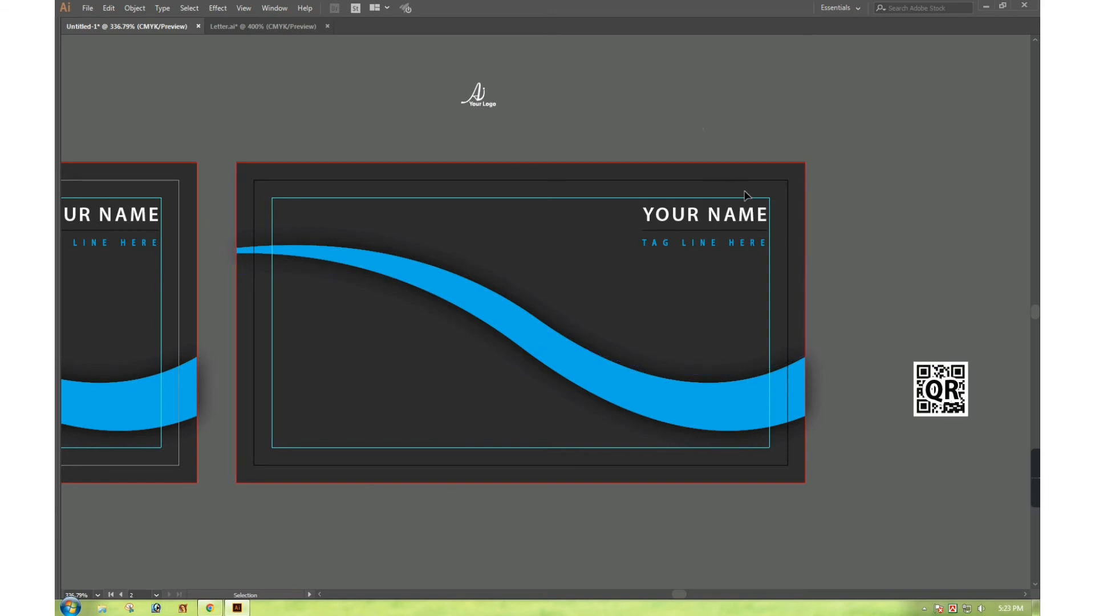
{"action": "left_click_drag", "start_coordinate": [818, 283], "coordinate": [746, 296]}
{"action": "left_click_drag", "start_coordinate": [725, 241], "coordinate": [946, 267]}
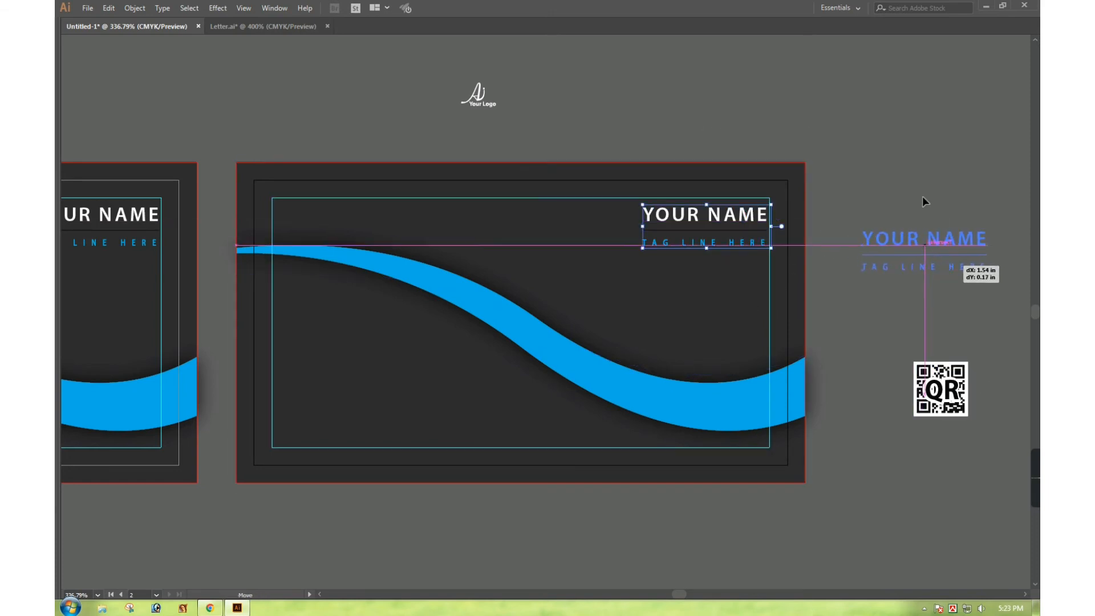
Reflect the second card's cyan wave across the vertical axis so it flips left-to-right
{"action": "left_click", "coordinate": [428, 155]}
{"action": "left_click", "coordinate": [308, 162]}
{"action": "right_click", "coordinate": [428, 286]}
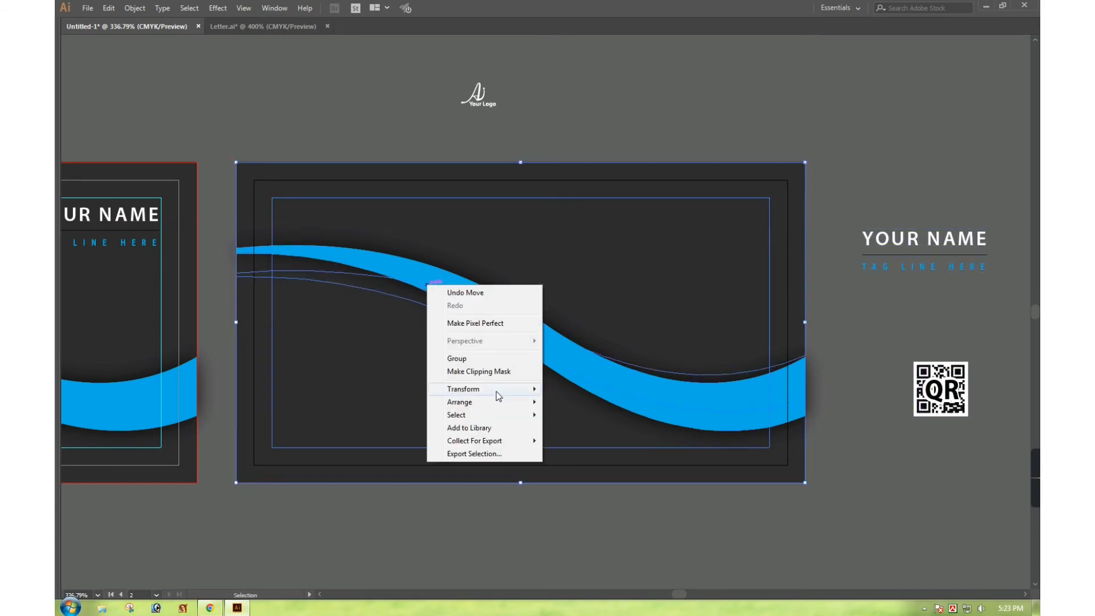
{"action": "mouse_move", "coordinate": [511, 389]}
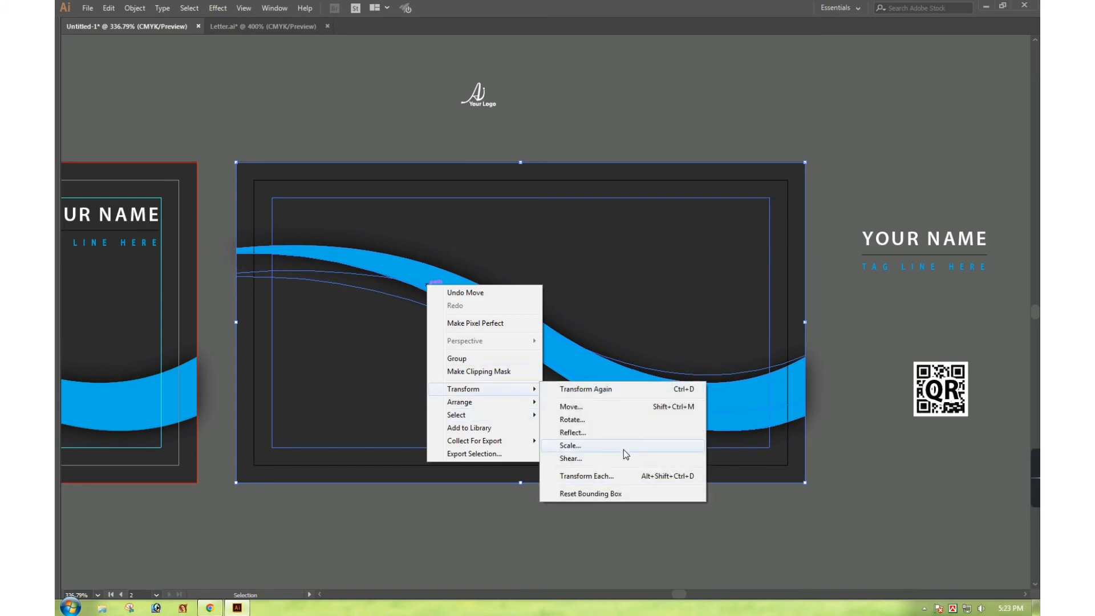
{"action": "left_click", "coordinate": [620, 431]}
{"action": "left_click", "coordinate": [655, 355]}
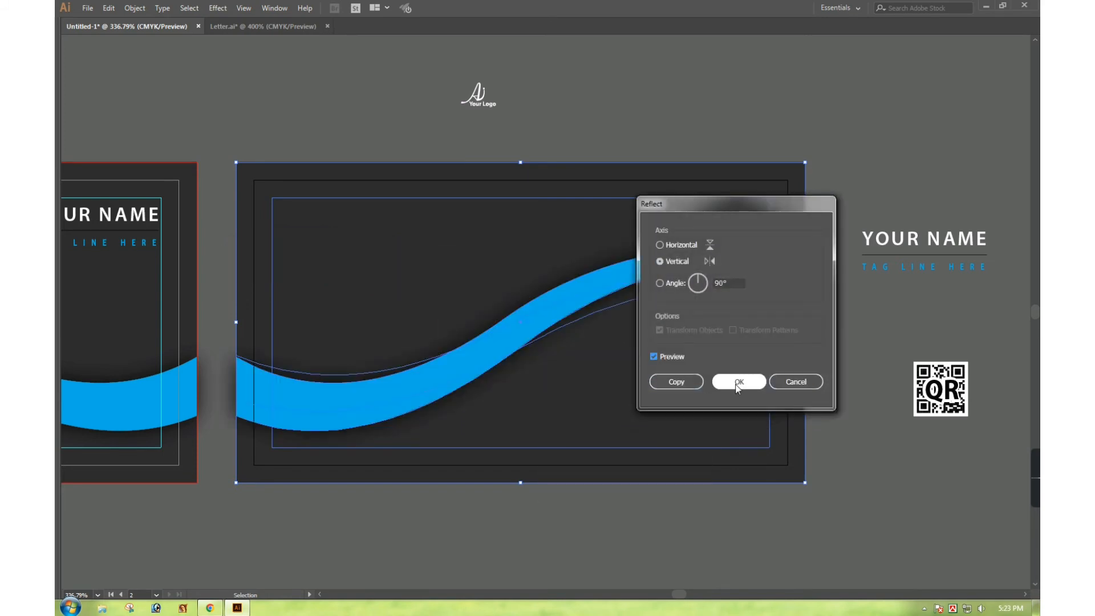
{"action": "left_click", "coordinate": [797, 502]}
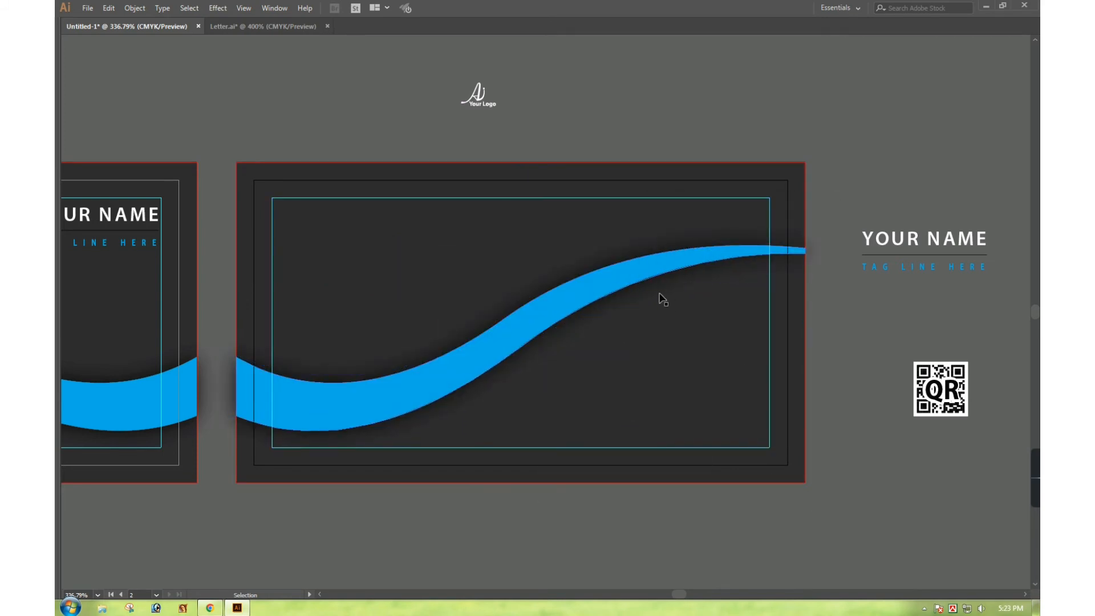
Drag the Ai logo onto the second card's top-left corner
{"action": "left_click", "coordinate": [694, 274]}
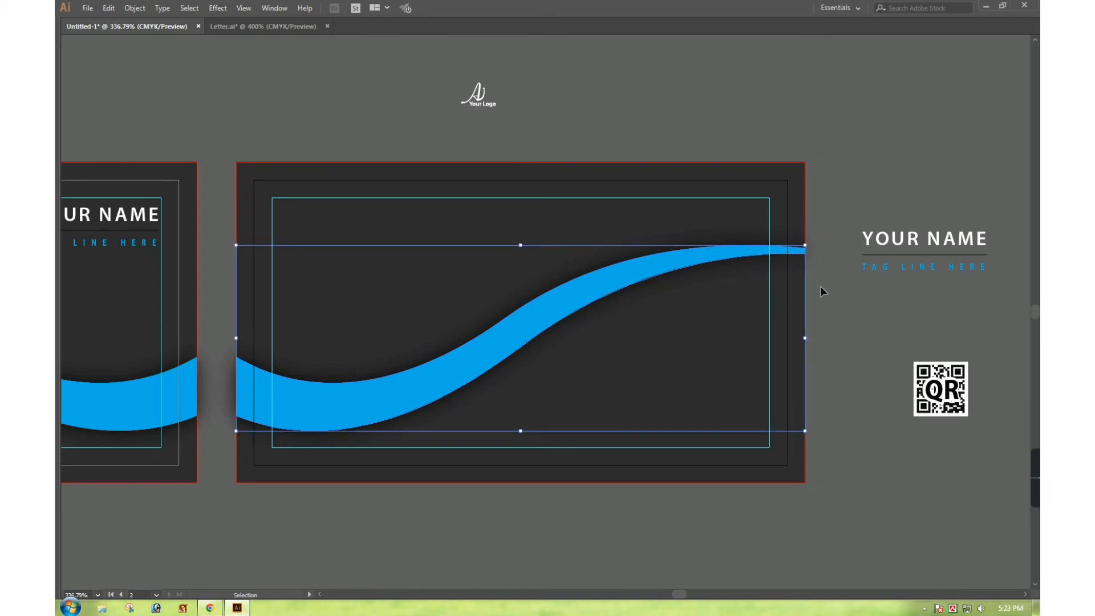
{"action": "left_click", "coordinate": [723, 301]}
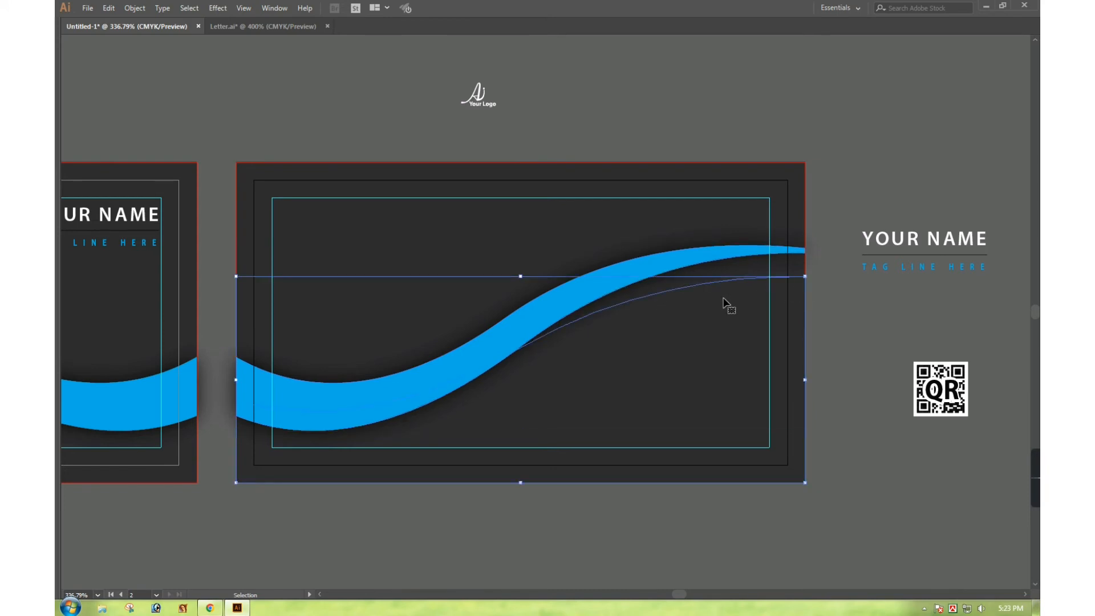
{"action": "left_click", "coordinate": [766, 313]}
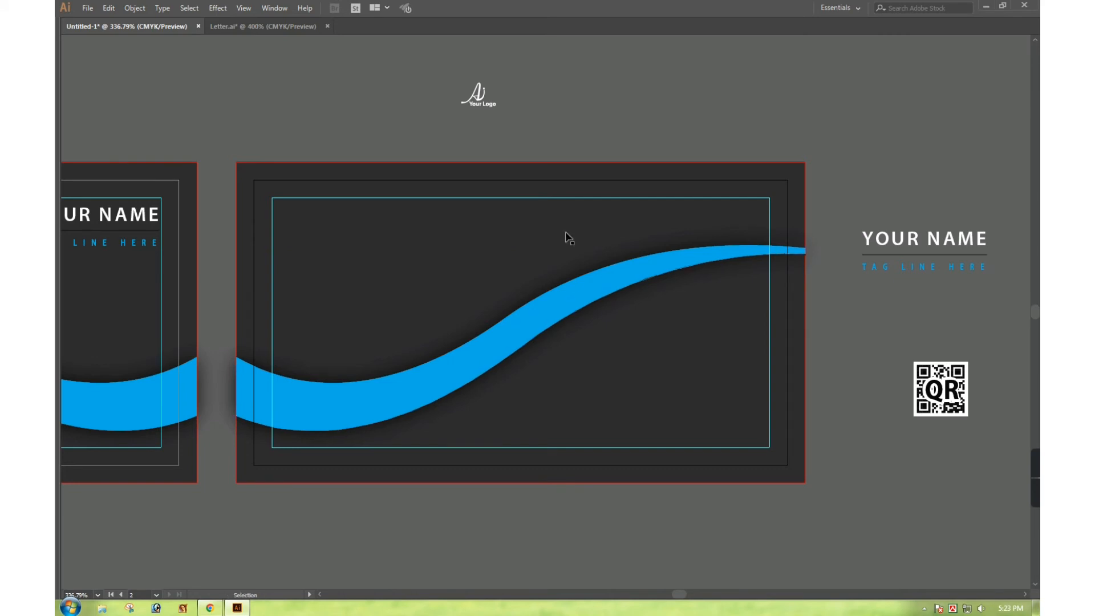
{"action": "left_click_drag", "start_coordinate": [473, 106], "coordinate": [365, 248]}
Ungroup the Ai logo and select the A and i shapes of its mark
{"action": "key", "text": "Tab"}
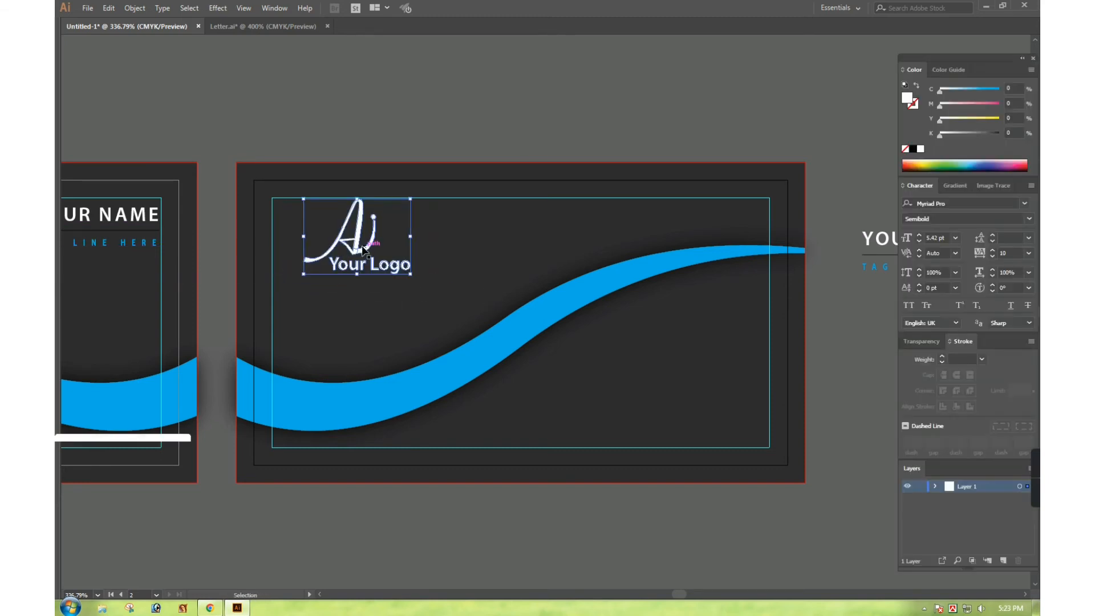
{"action": "right_click", "coordinate": [388, 232]}
{"action": "left_click", "coordinate": [432, 334]}
{"action": "left_click", "coordinate": [448, 311]}
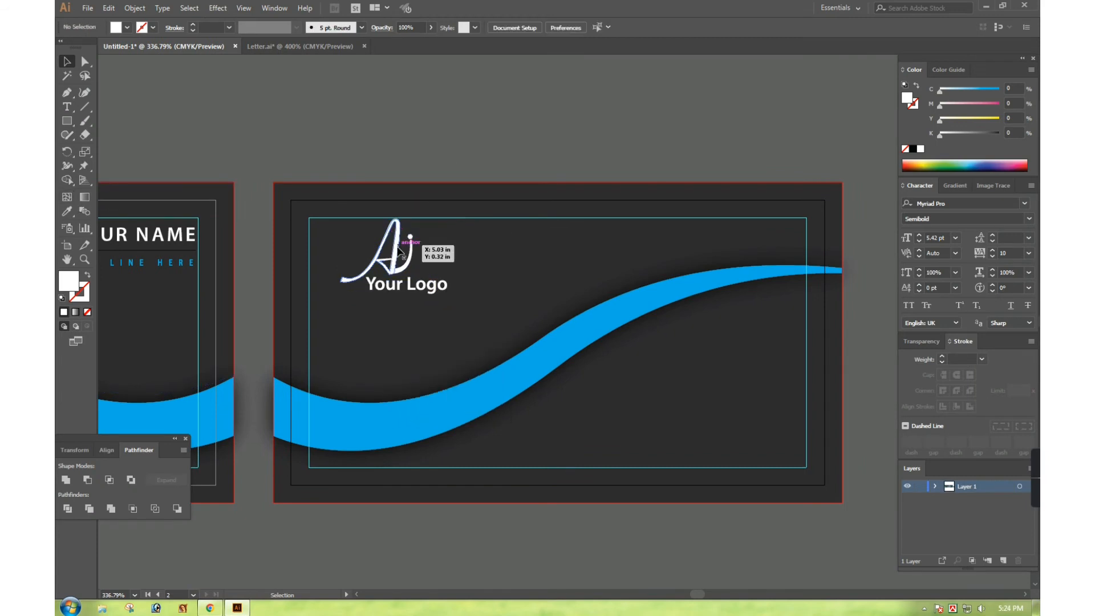
{"action": "left_click", "coordinate": [408, 250]}
{"action": "left_click", "coordinate": [411, 251], "text": "shift"}
Recolour the Ai mark cyan by sampling the wave with the Eyedropper
{"action": "key", "text": "ctrl+space"}
{"action": "left_click_drag", "start_coordinate": [335, 210], "coordinate": [507, 267]}
{"action": "key", "text": "ctrl+g"}
{"action": "left_click", "coordinate": [645, 384], "text": "ctrl+alt"}
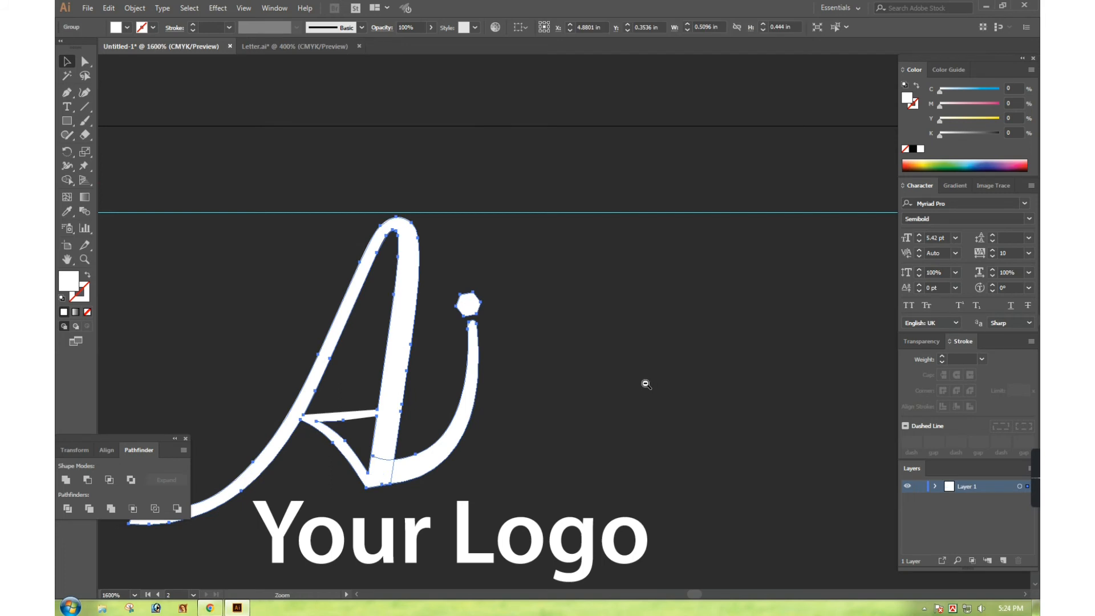
{"action": "left_click", "coordinate": [644, 384], "text": "ctrl+alt"}
{"action": "left_click", "coordinate": [645, 384], "text": "ctrl+alt"}
{"action": "left_click_drag", "start_coordinate": [559, 382], "coordinate": [549, 241]}
{"action": "left_click", "coordinate": [68, 212]}
{"action": "left_click", "coordinate": [460, 451]}
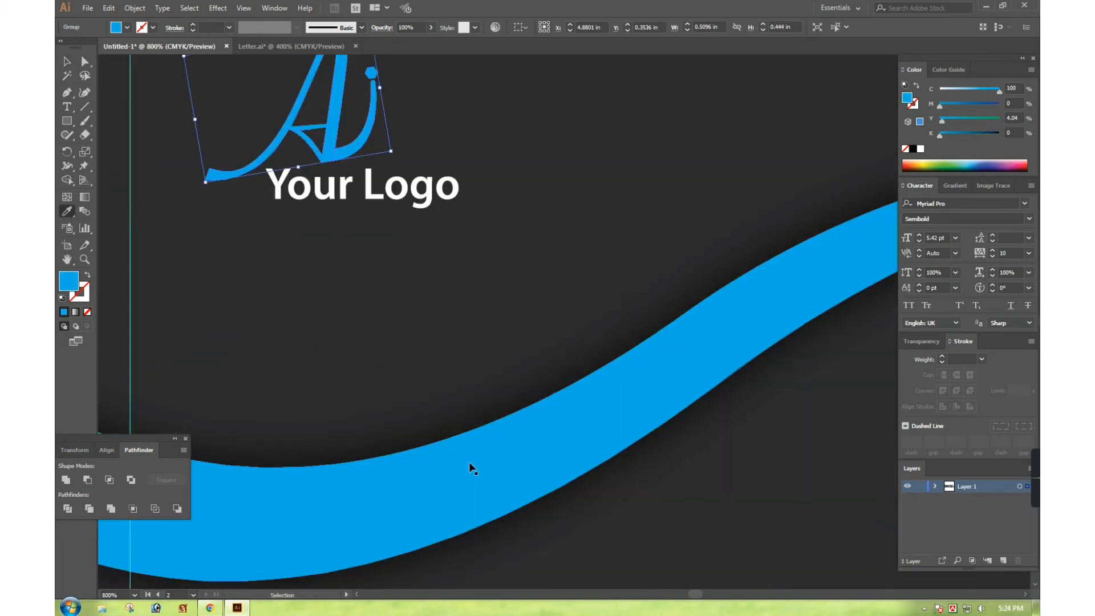
Deselect the recoloured logo and zoom the view in on the second card
{"action": "key", "text": "ctrl+minus"}
{"action": "key", "text": "ctrl+minus"}
{"action": "key", "text": "ctrl+minus"}
{"action": "key", "text": "ctrl+minus"}
{"action": "key", "text": "ctrl+minus"}
{"action": "left_click", "coordinate": [66, 61]}
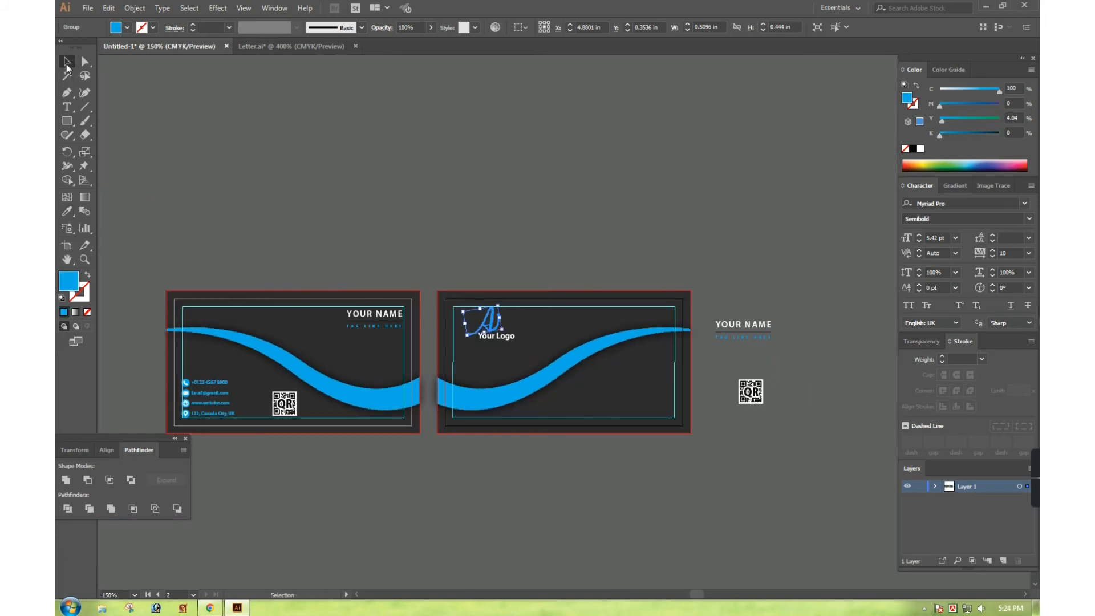
{"action": "left_click", "coordinate": [340, 254]}
{"action": "key", "text": "ctrl+space"}
{"action": "left_click_drag", "start_coordinate": [341, 251], "coordinate": [833, 401]}
{"action": "key", "text": "space"}
{"action": "left_click_drag", "start_coordinate": [598, 333], "coordinate": [526, 260]}
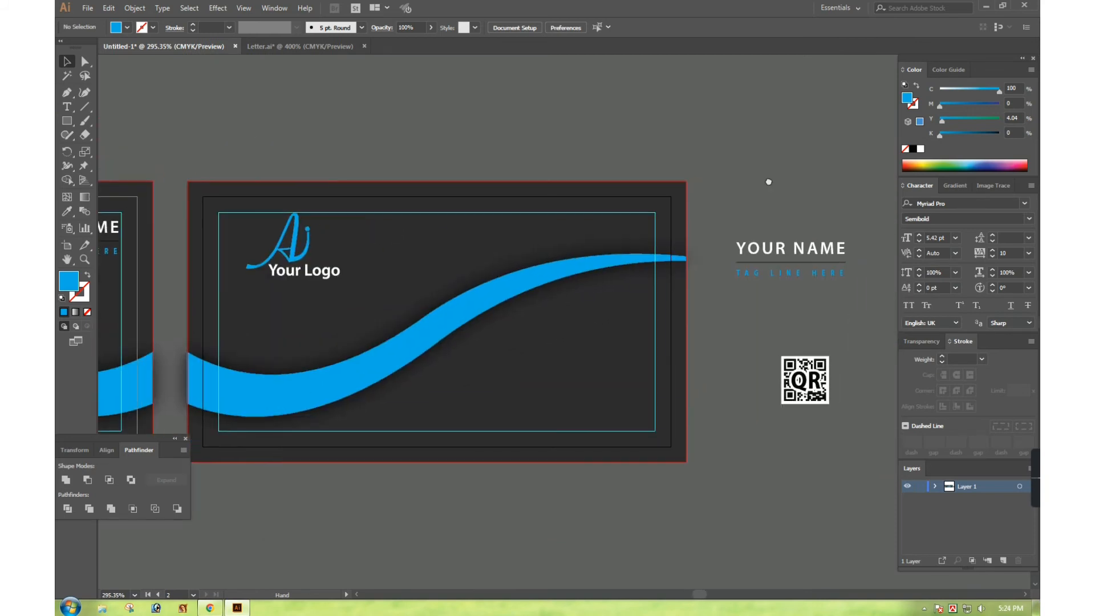
Move the QR code into the lower-right corner of the second card
{"action": "key", "text": "Tab"}
{"action": "left_click", "coordinate": [780, 225]}
{"action": "key", "text": "space"}
{"action": "left_click_drag", "start_coordinate": [650, 221], "coordinate": [737, 240]}
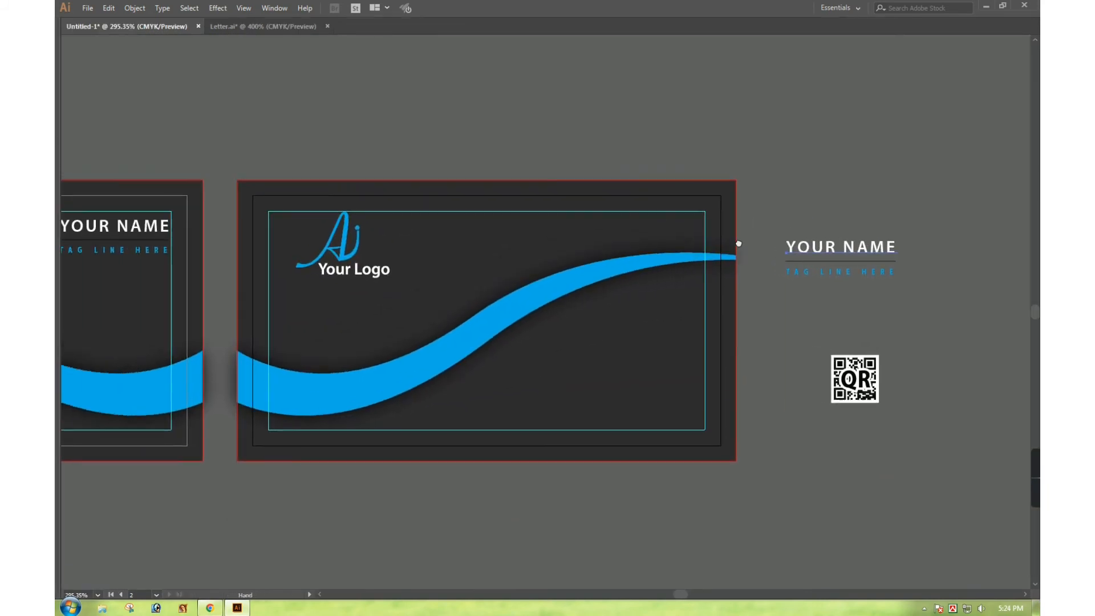
{"action": "left_click", "coordinate": [798, 177]}
{"action": "left_click", "coordinate": [523, 281], "text": "ctrl+alt"}
{"action": "left_click", "coordinate": [523, 281], "text": "ctrl+alt"}
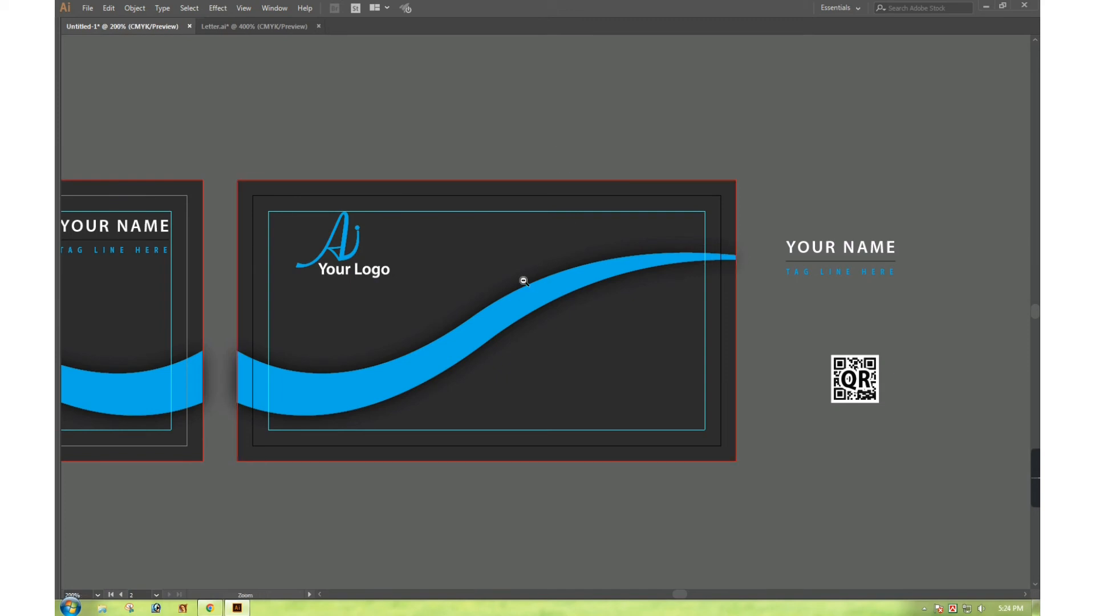
{"action": "left_click_drag", "start_coordinate": [364, 280], "coordinate": [785, 409]}
{"action": "left_click_drag", "start_coordinate": [883, 403], "coordinate": [609, 397]}
{"action": "left_click", "coordinate": [844, 364]}
{"action": "left_click", "coordinate": [611, 412]}
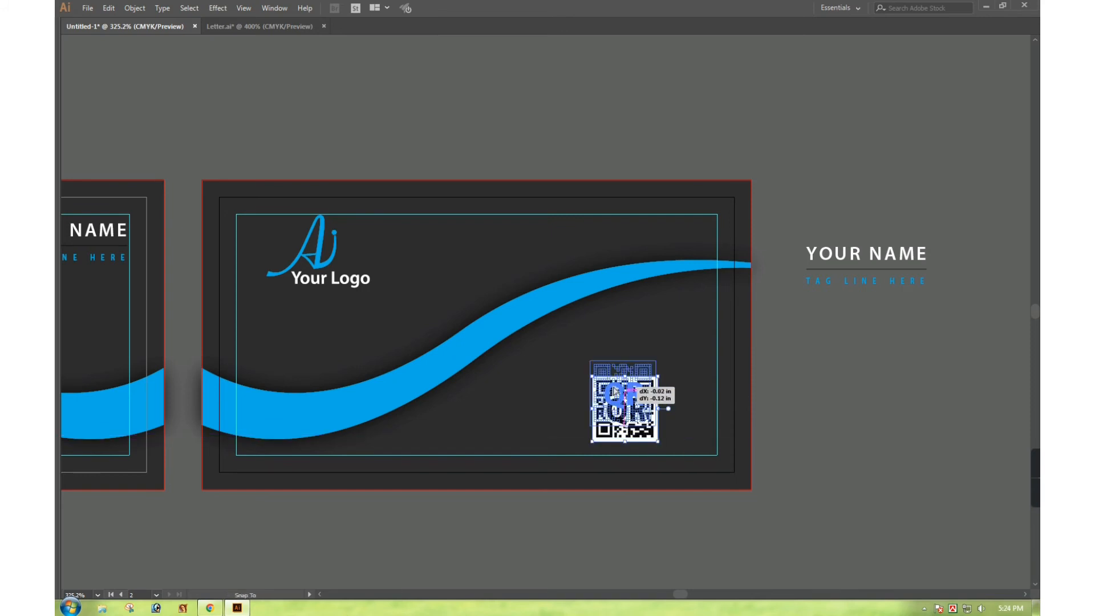
{"action": "left_click", "coordinate": [799, 372]}
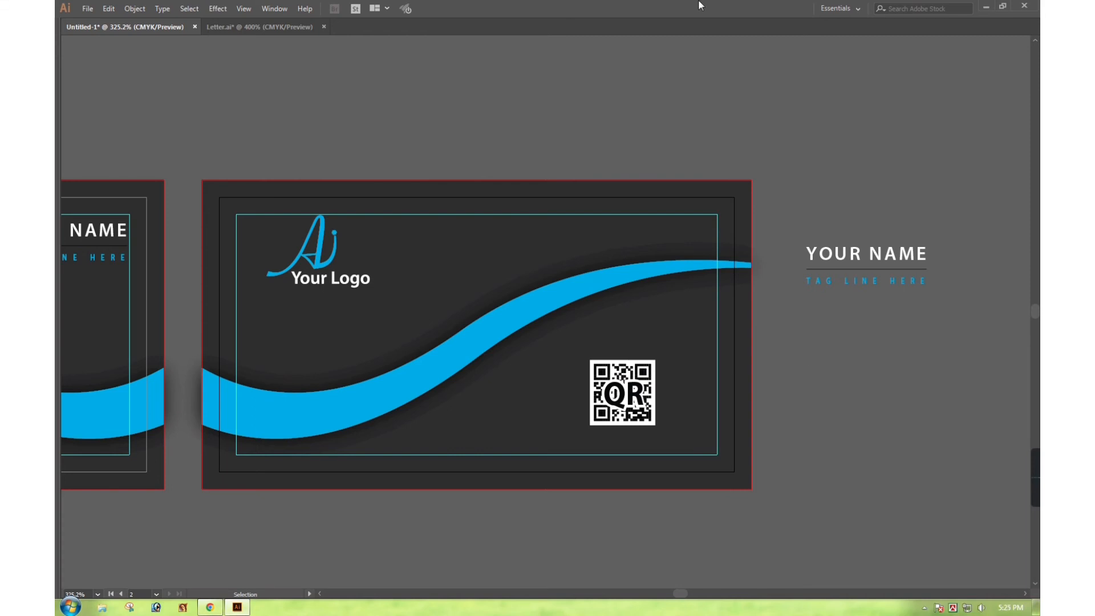
{"action": "triple_click", "coordinate": [879, 251]}
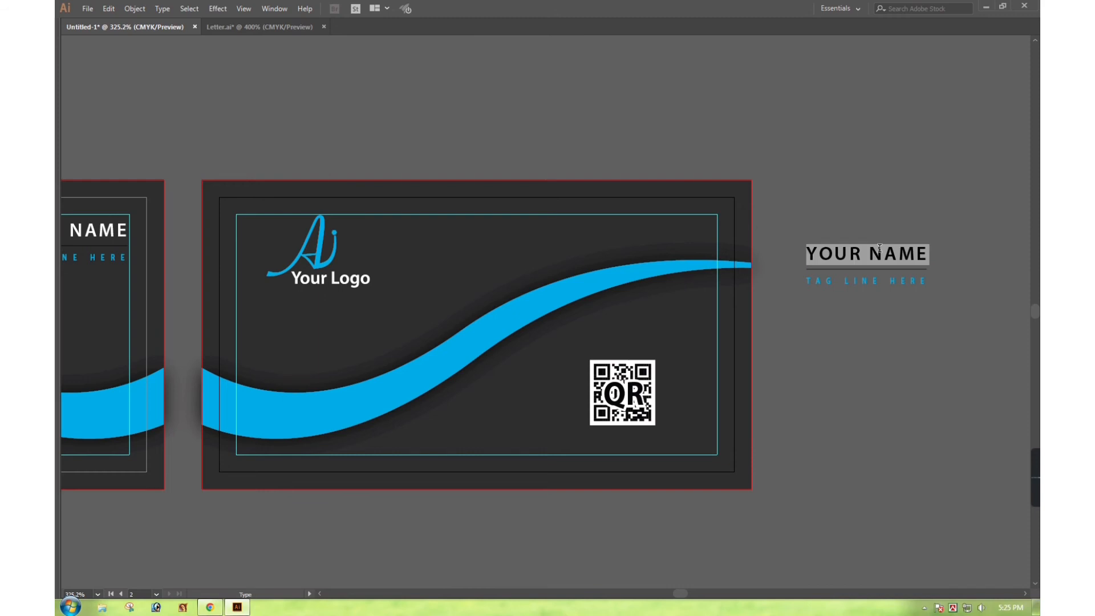
{"action": "key", "text": "BackSpace"}
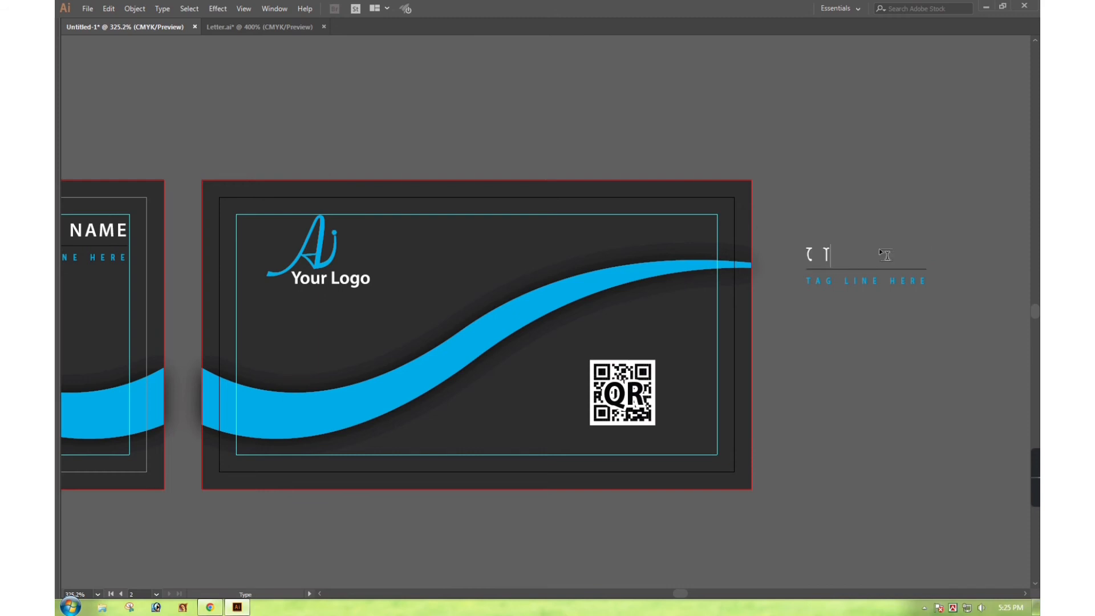
{"action": "type", "text": "I,,gW"}
{"action": "key", "text": "BackSpace"}
{"action": "key", "text": "BackSpace"}
{"action": "key", "text": "BackSpace"}
{"action": "key", "text": "BackSpace"}
{"action": "key", "text": "BackSpace"}
{"action": "key", "text": "Escape"}
{"action": "key", "text": "ctrl+z"}
{"action": "key", "text": "ctrl+z"}
{"action": "key", "text": "ctrl+z"}
{"action": "key", "text": "ctrl+z"}
{"action": "key", "text": "ctrl+z"}
{"action": "key", "text": "ctrl+z"}
{"action": "key", "text": "ctrl+z"}
{"action": "key", "text": "ctrl+z"}
{"action": "key", "text": "ctrl+z"}
{"action": "left_click", "coordinate": [872, 210]}
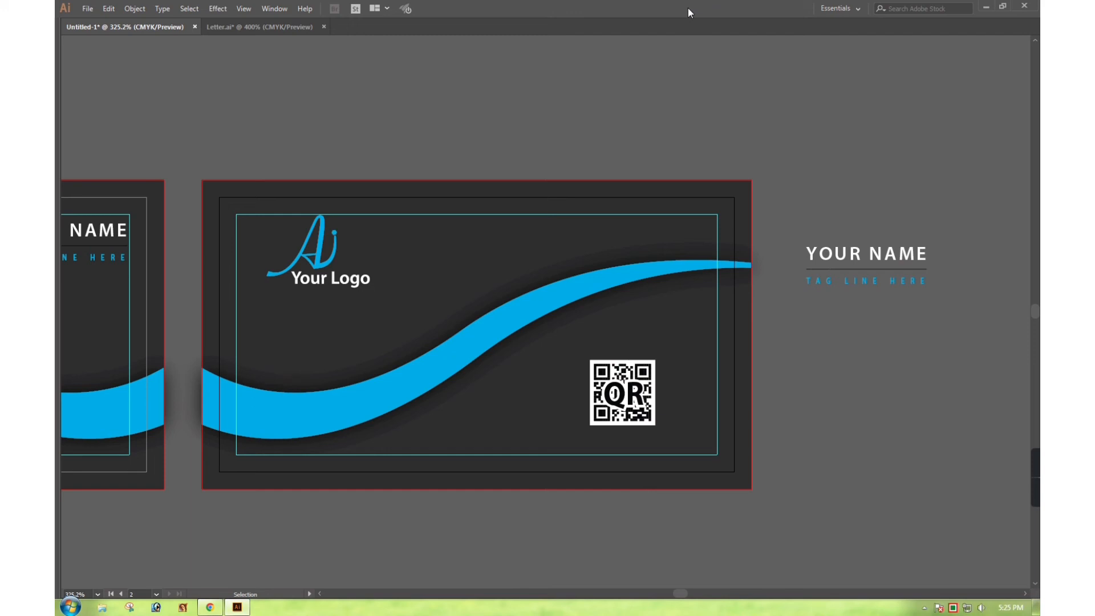
Browse in Explorer to H: > YouTube Channel > AI Designer YT Channel > Business Card > Design
{"action": "left_click", "coordinate": [984, 6]}
{"action": "double_click", "coordinate": [377, 123]}
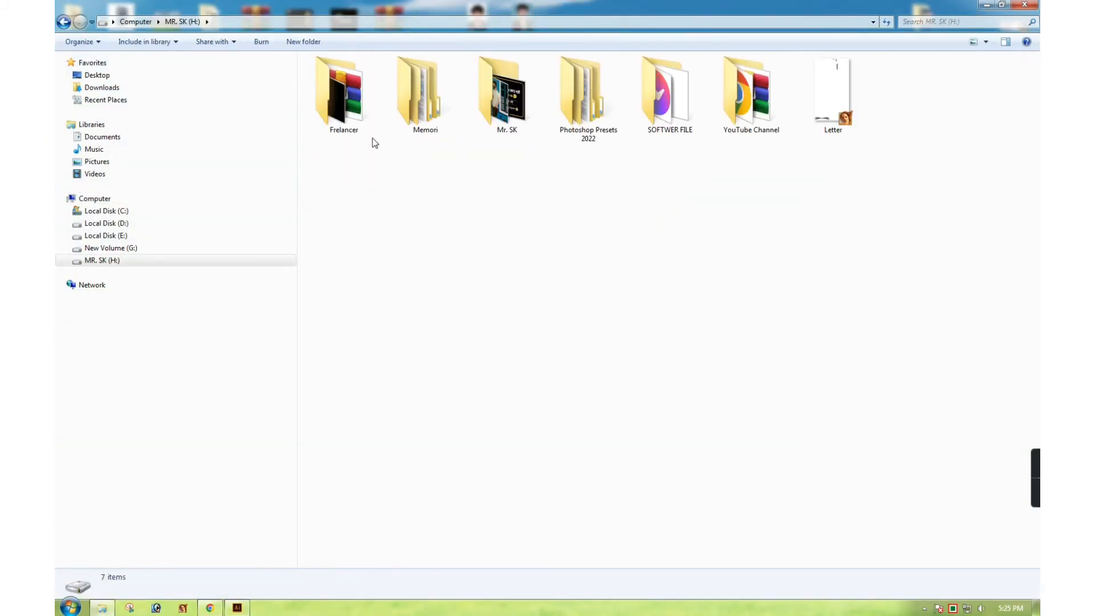
{"action": "double_click", "coordinate": [748, 91]}
{"action": "double_click", "coordinate": [337, 98]}
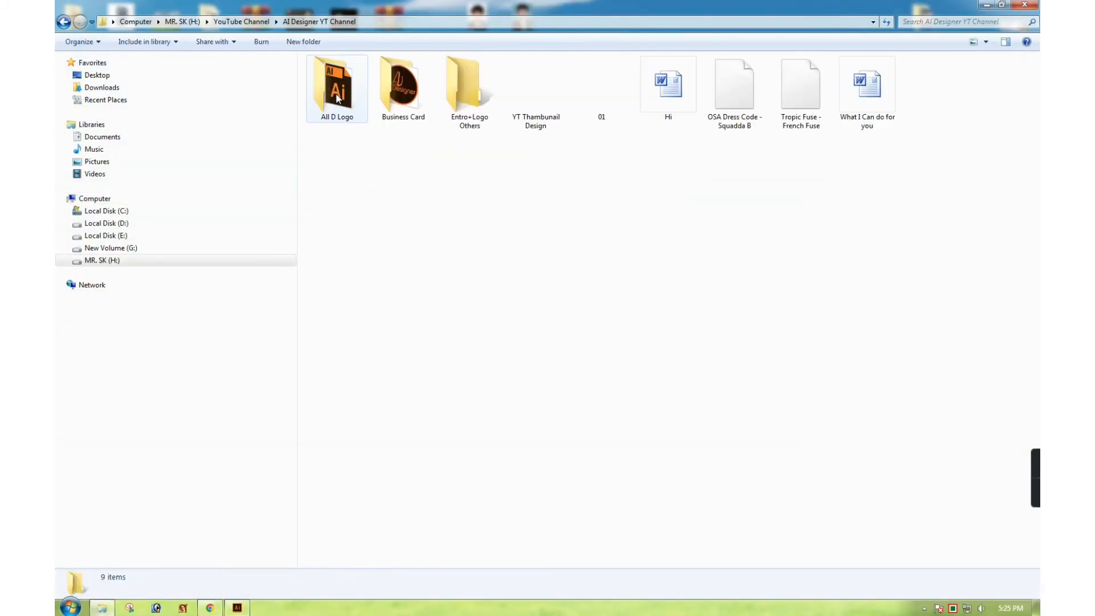
{"action": "double_click", "coordinate": [403, 88]}
{"action": "left_click", "coordinate": [355, 100]}
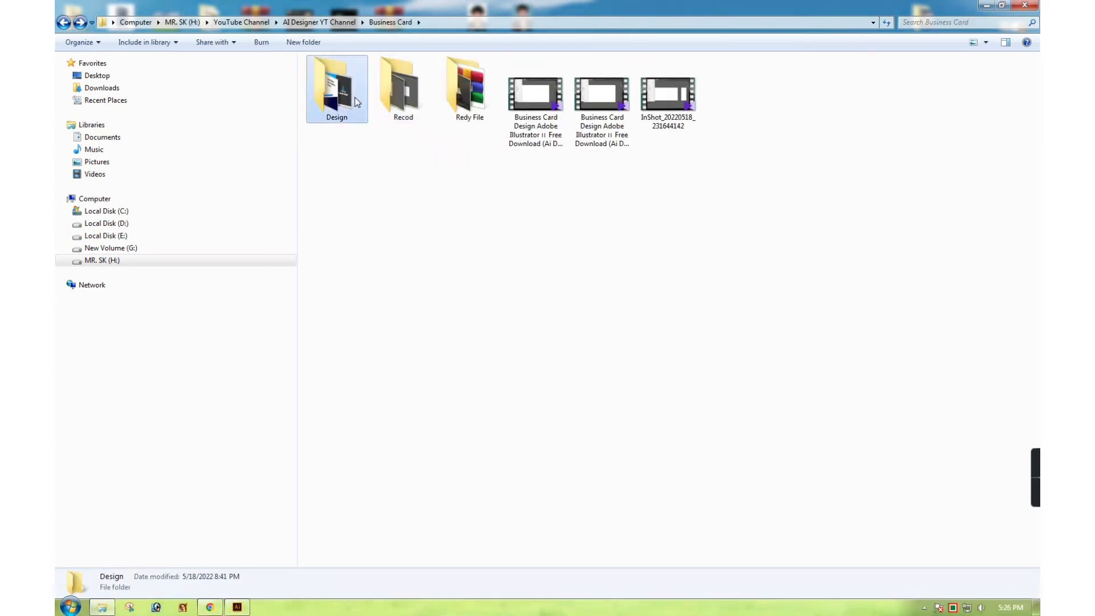
{"action": "double_click", "coordinate": [354, 99]}
Open Professional Business Card Design 2022.ai in Illustrator through Open with
{"action": "left_click", "coordinate": [379, 87]}
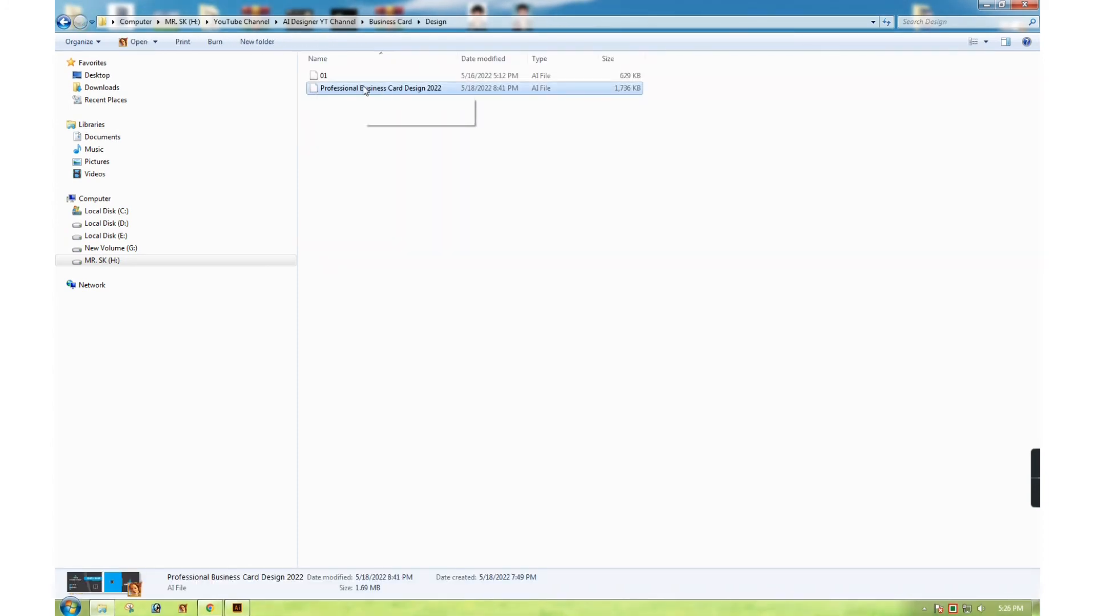
{"action": "right_click", "coordinate": [365, 90]}
{"action": "mouse_move", "coordinate": [430, 120]}
{"action": "left_click", "coordinate": [682, 133]}
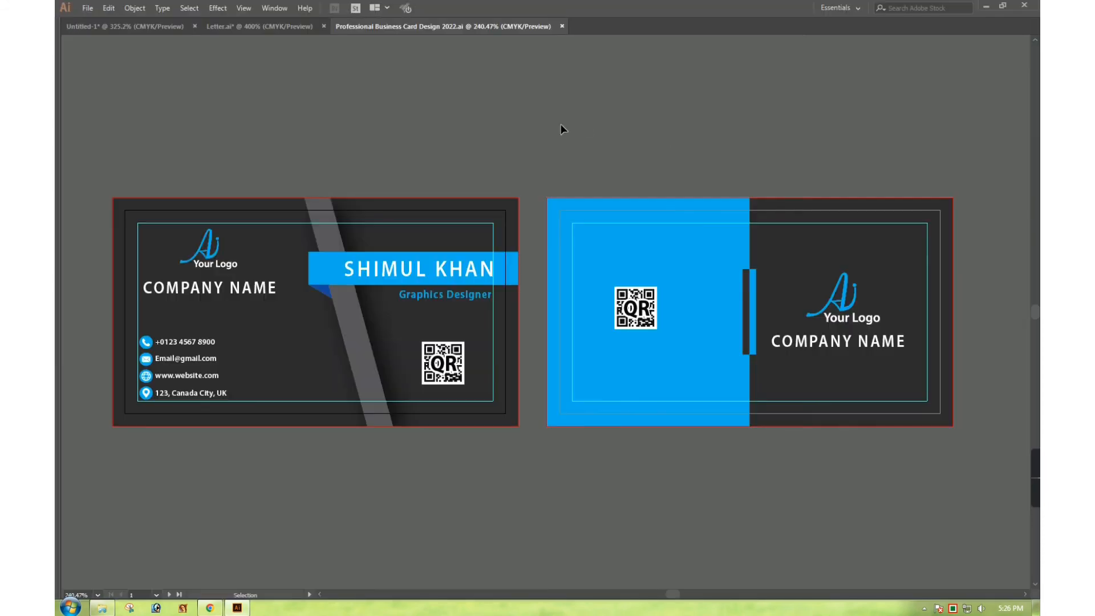
Copy the COMPANY NAME text from the reference card, then close that document
{"action": "double_click", "coordinate": [237, 288]}
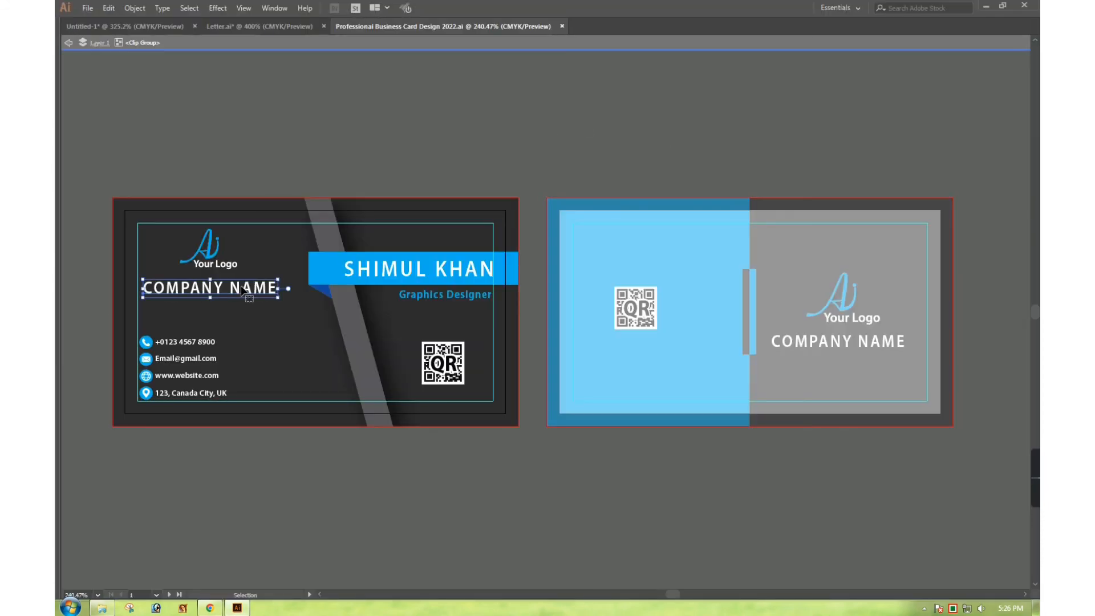
{"action": "triple_click", "coordinate": [242, 287]}
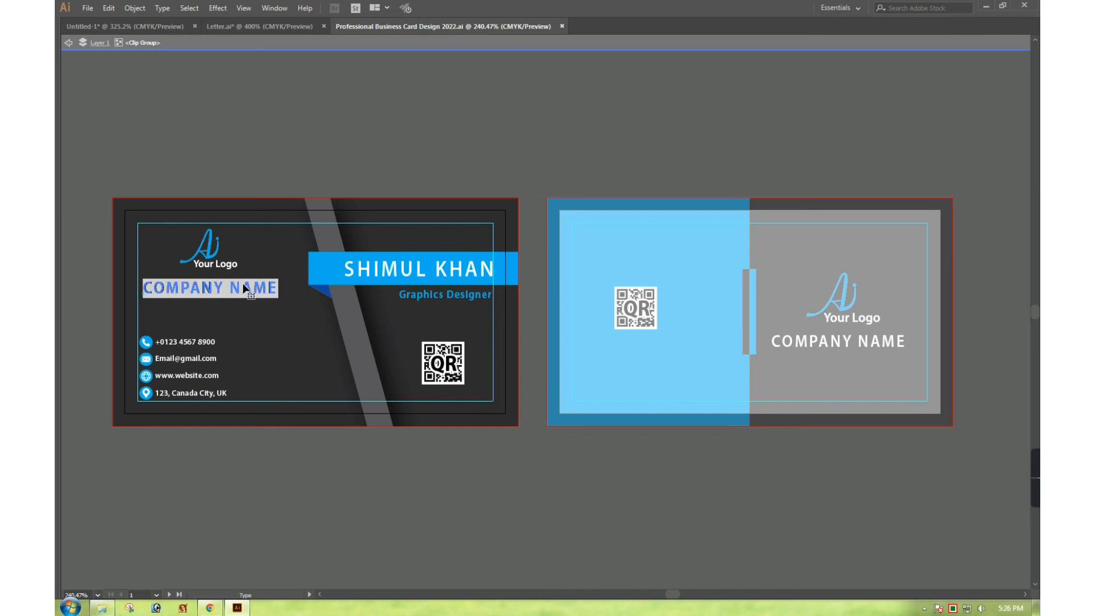
{"action": "key", "text": "Escape"}
{"action": "double_click", "coordinate": [377, 109]}
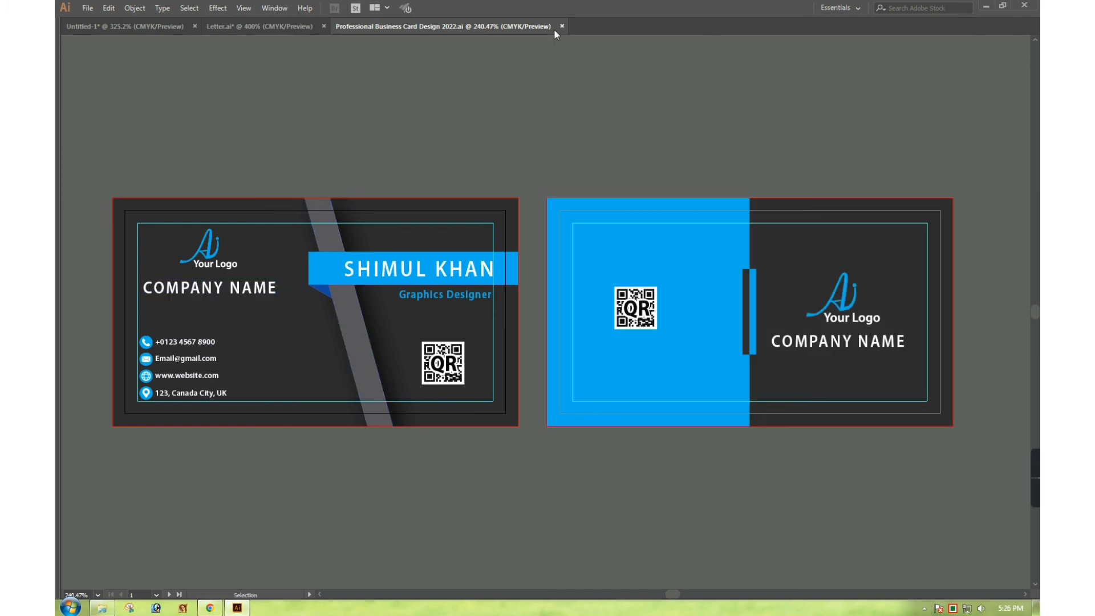
{"action": "key", "text": "ctrl+w"}
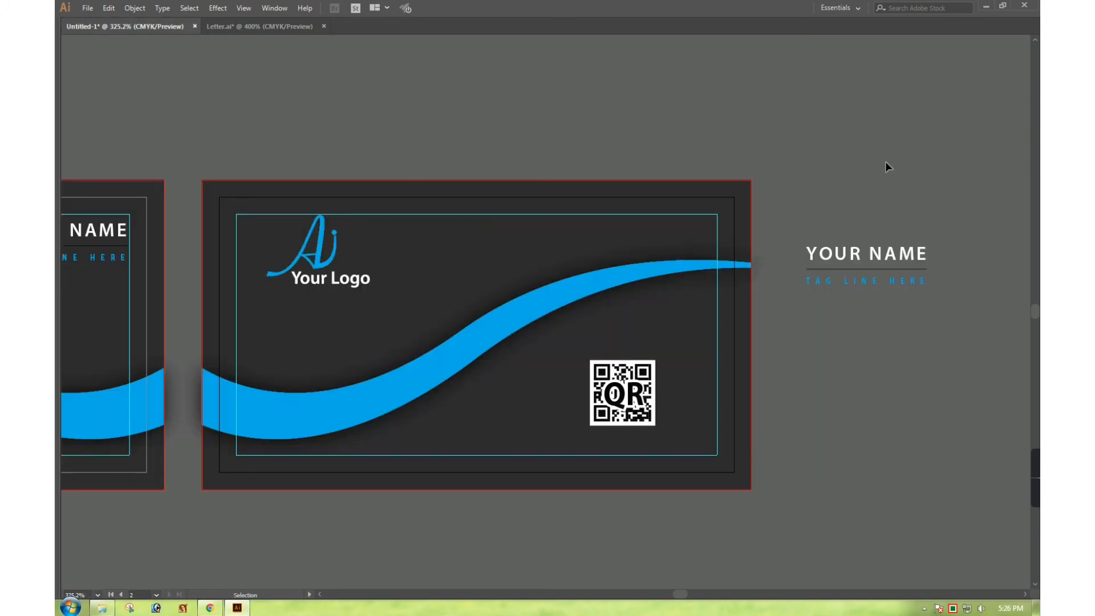
Replace a YOUR NAME text with the copied COMPANY NAME and move it under the logo
{"action": "triple_click", "coordinate": [865, 249]}
{"action": "type", "text": "COMPANY NAME"}
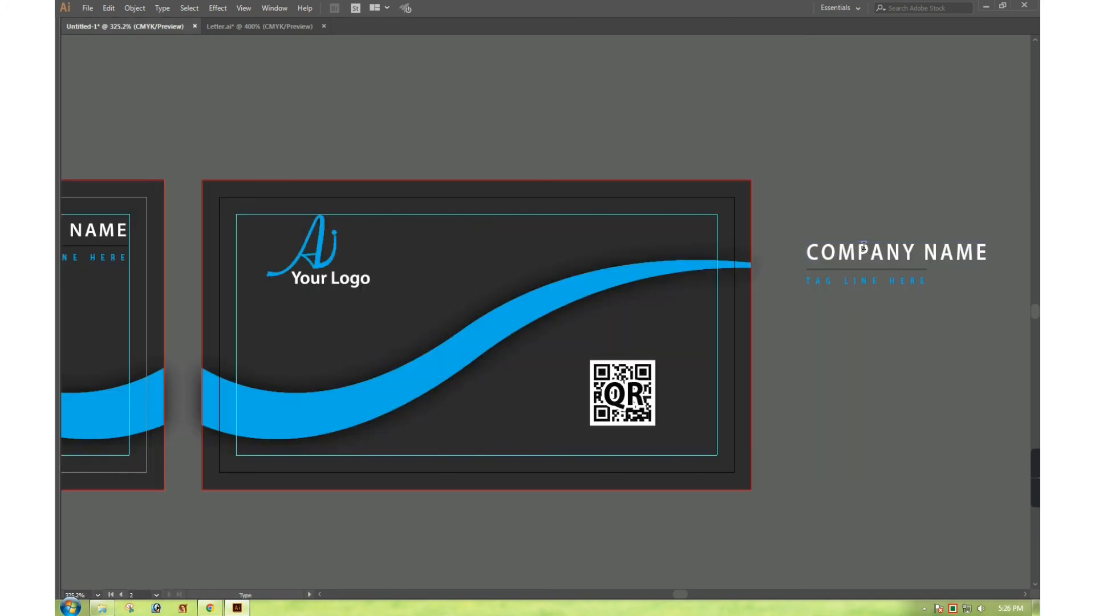
{"action": "key", "text": "Escape"}
{"action": "left_click_drag", "start_coordinate": [864, 247], "coordinate": [312, 316]}
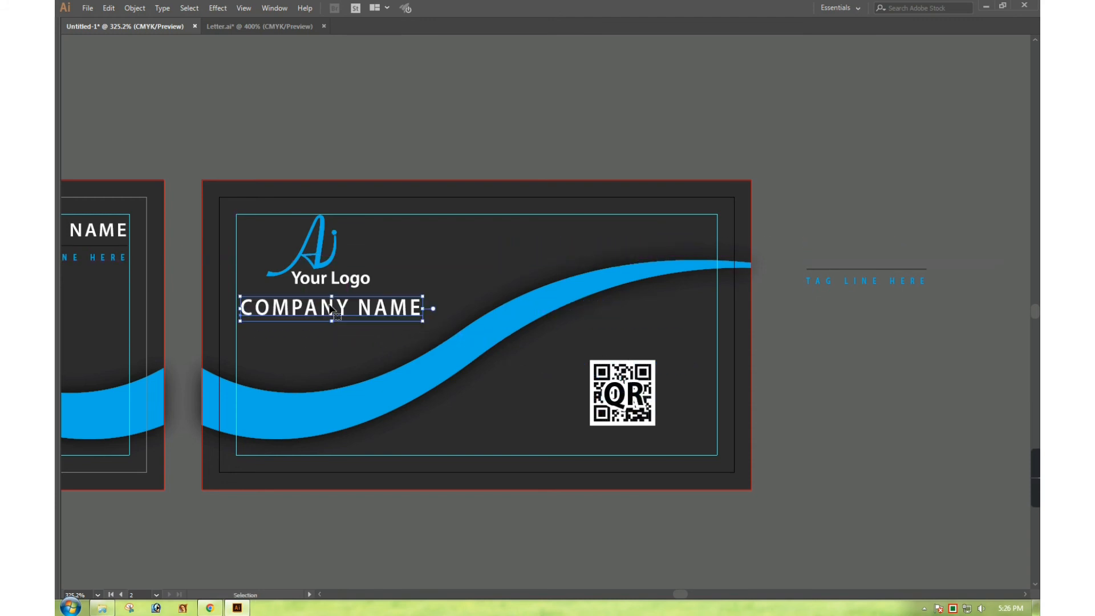
Colour COMPANY NAME with the swoosh blue using the Eyedropper
{"action": "key", "text": "Tab"}
{"action": "left_click", "coordinate": [67, 211]}
{"action": "left_click", "coordinate": [405, 418]}
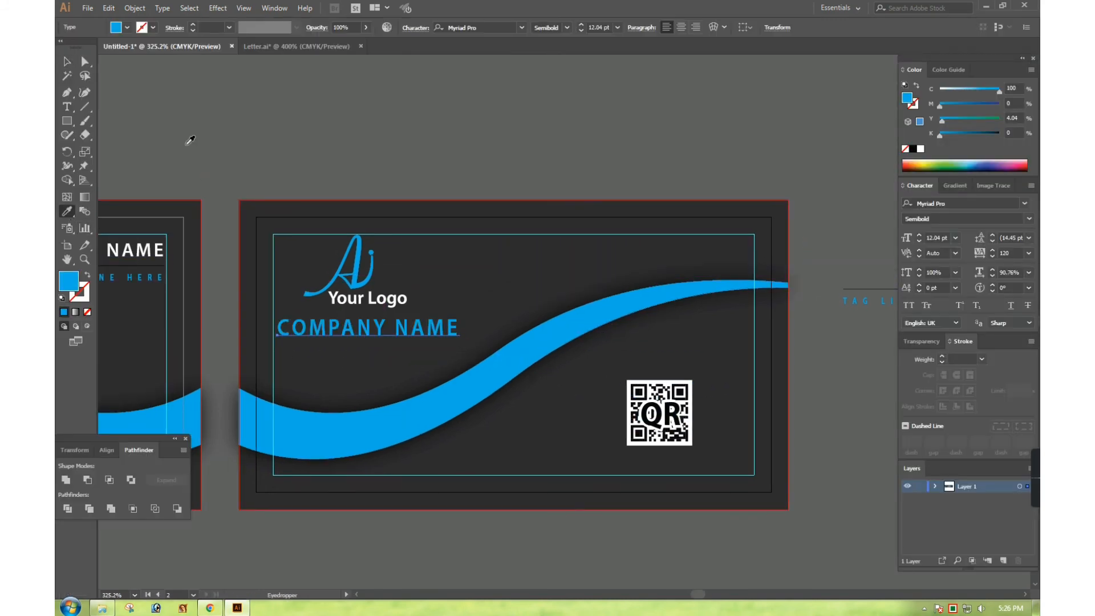
{"action": "key", "text": "v"}
{"action": "left_click", "coordinate": [504, 151]}
{"action": "key", "text": "Tab"}
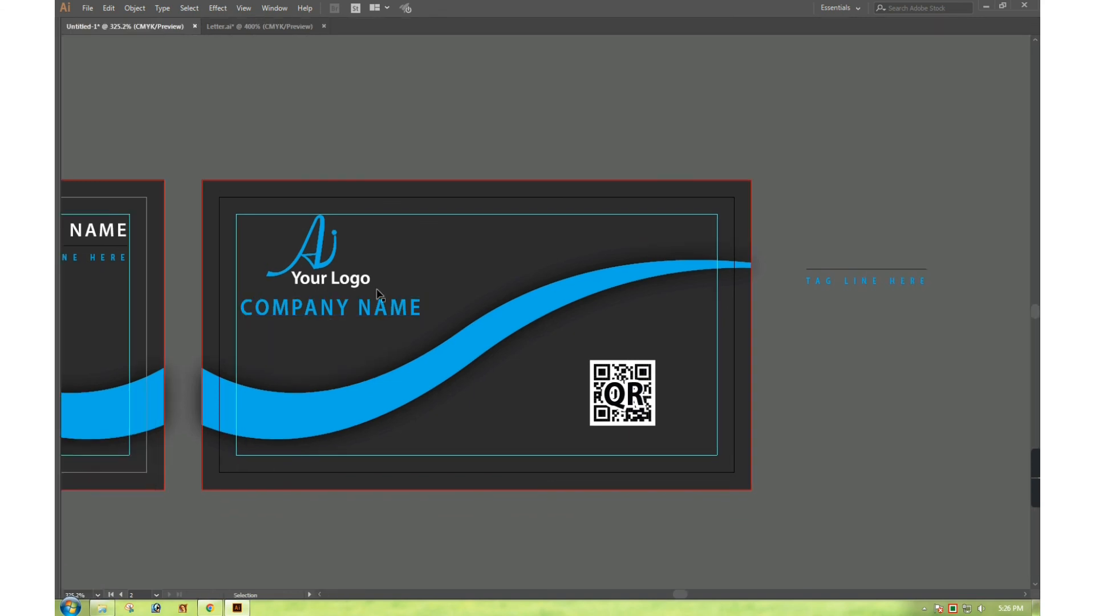
Nudge the logo and COMPANY NAME together slightly right and down
{"action": "left_click", "coordinate": [386, 315]}
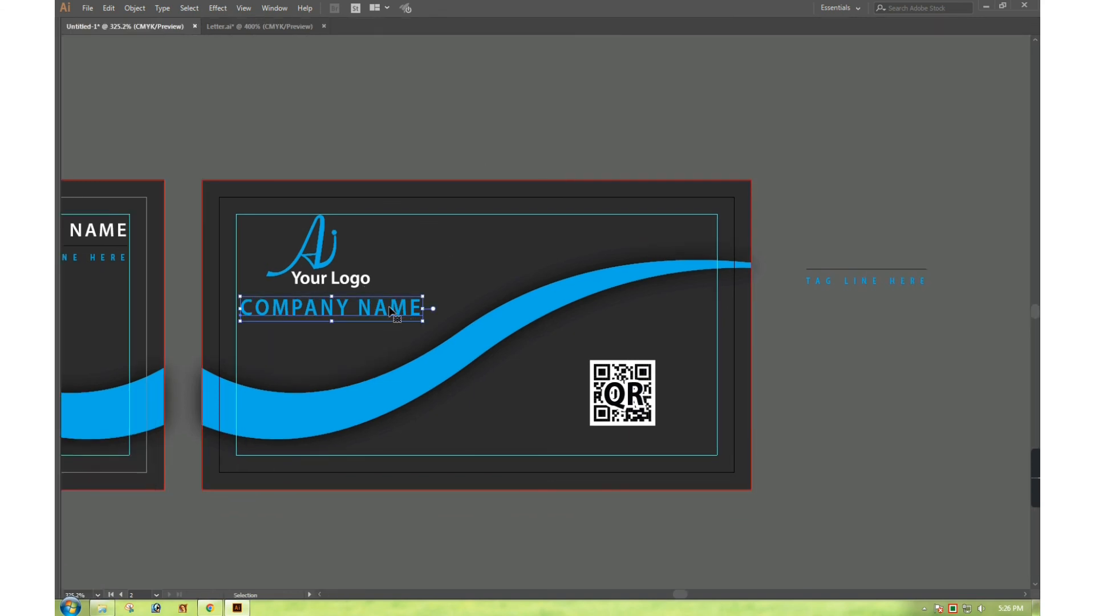
{"action": "left_click", "coordinate": [449, 100]}
{"action": "left_click", "coordinate": [324, 278]}
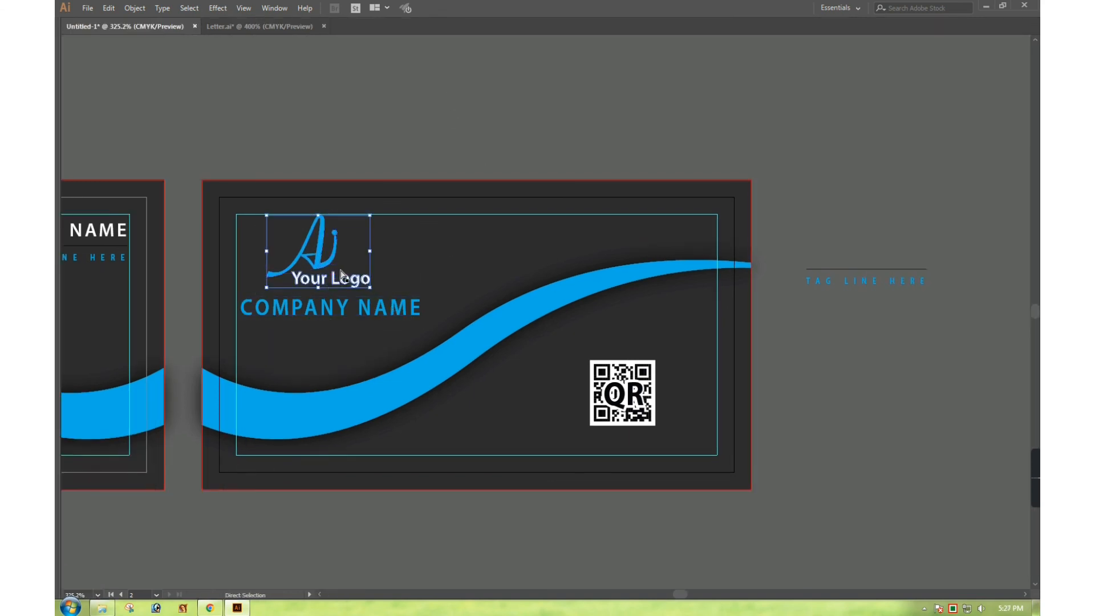
{"action": "left_click", "coordinate": [343, 306], "text": "shift"}
{"action": "left_click_drag", "start_coordinate": [365, 308], "coordinate": [396, 321]}
{"action": "left_click", "coordinate": [498, 88]}
{"action": "left_click", "coordinate": [393, 320]}
Delete the Your Logo wording from the logo group and reposition the Ai mark with COMPANY NAME
{"action": "double_click", "coordinate": [350, 293]}
{"action": "left_click", "coordinate": [356, 292]}
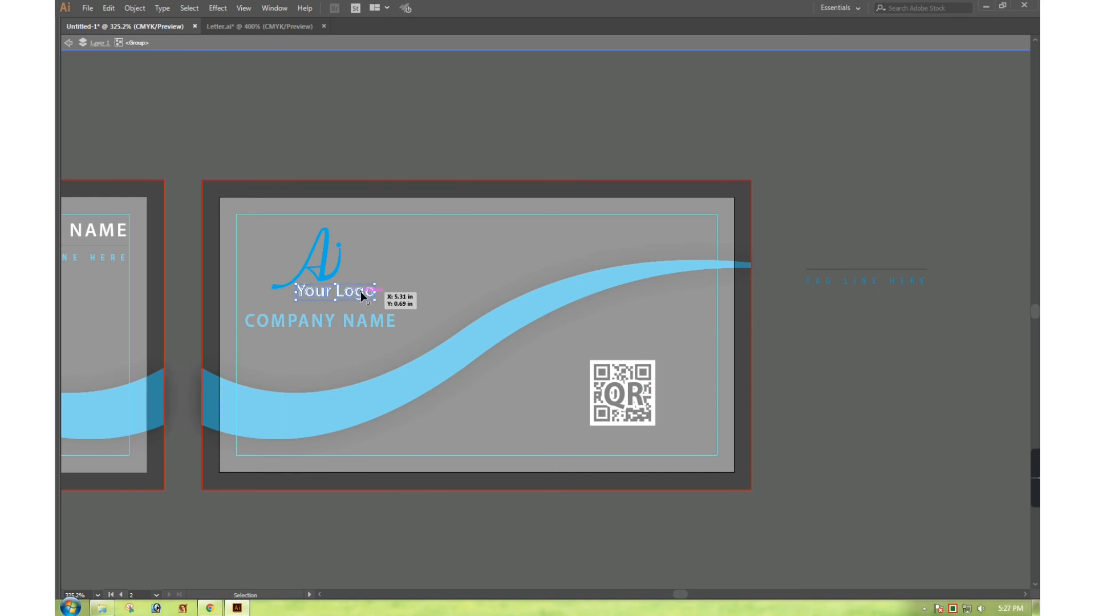
{"action": "key", "text": "Delete"}
{"action": "double_click", "coordinate": [439, 139]}
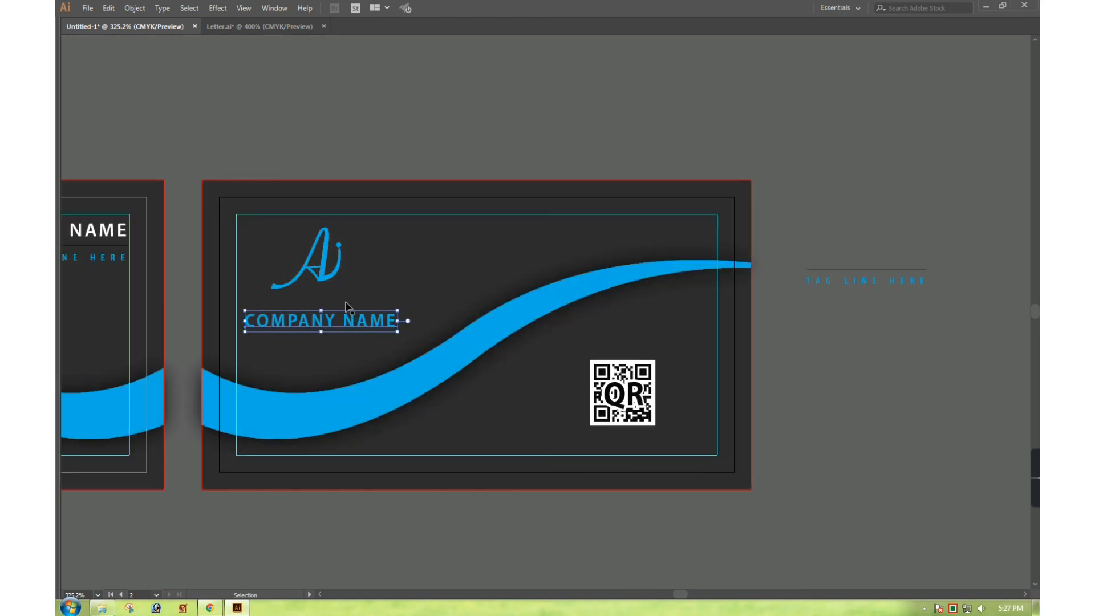
{"action": "left_click_drag", "start_coordinate": [326, 276], "coordinate": [361, 319]}
{"action": "left_click", "coordinate": [352, 319], "text": "shift"}
{"action": "left_click", "coordinate": [501, 115]}
{"action": "left_click_drag", "start_coordinate": [395, 279], "coordinate": [519, 230]}
{"action": "left_click_drag", "start_coordinate": [325, 136], "coordinate": [704, 368]}
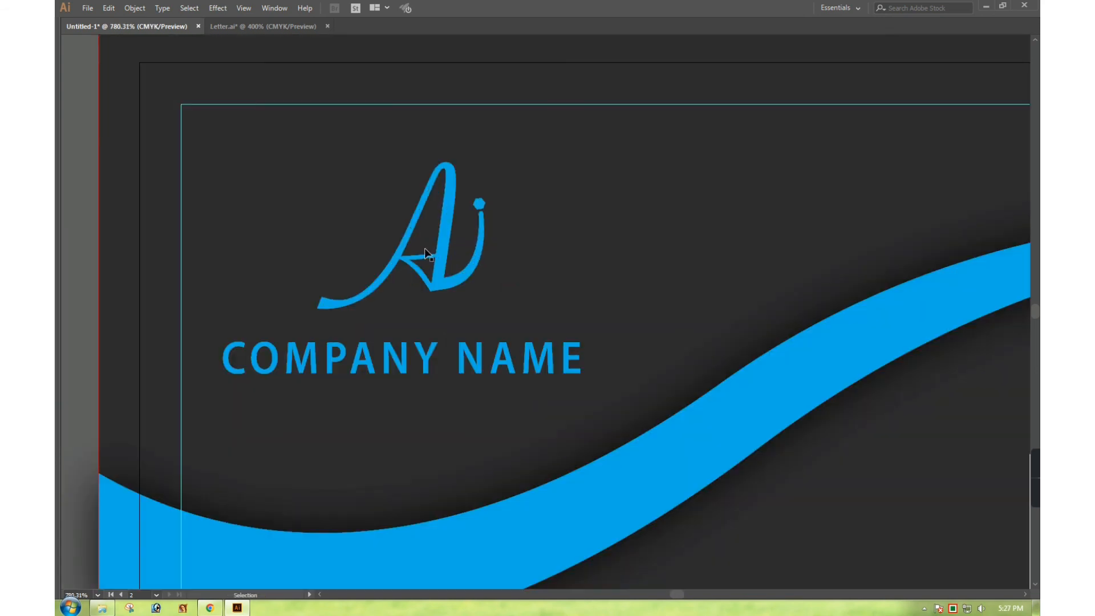
Centre the Ai mark and COMPANY NAME horizontally on each other with the Align panel
{"action": "left_click_drag", "start_coordinate": [450, 233], "coordinate": [435, 246]}
{"action": "left_click", "coordinate": [338, 351], "text": "shift"}
{"action": "key", "text": "Tab"}
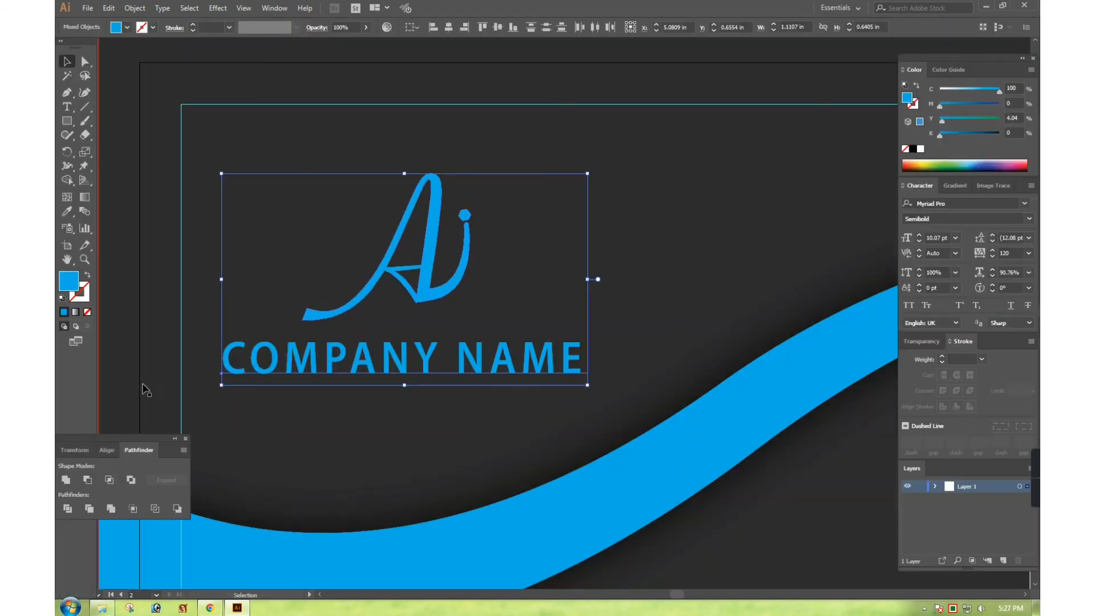
{"action": "left_click", "coordinate": [109, 452]}
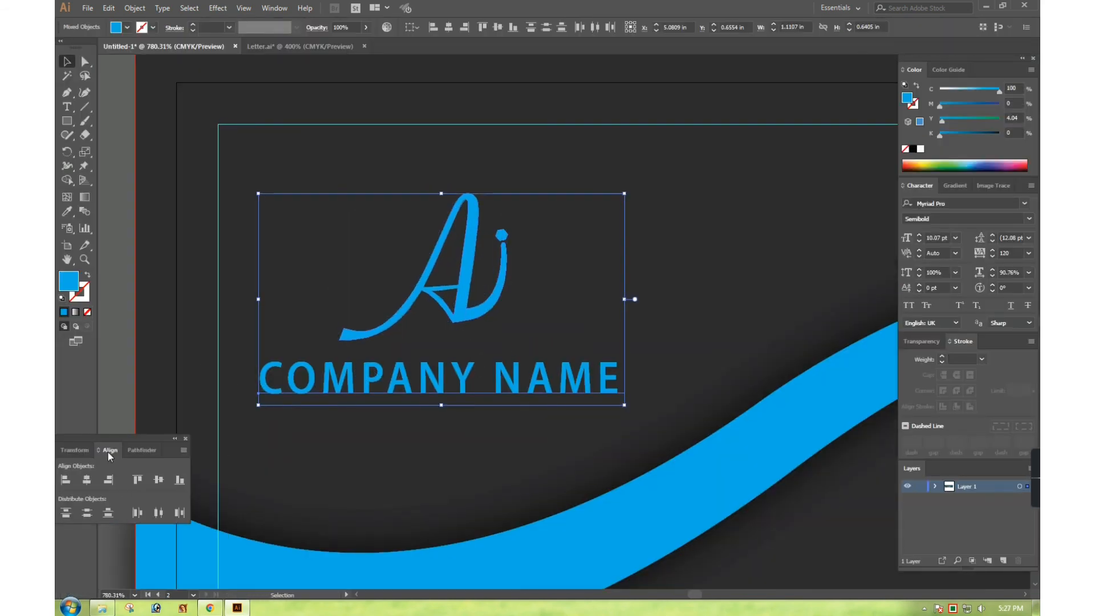
{"action": "left_click", "coordinate": [86, 480]}
{"action": "left_click", "coordinate": [159, 480]}
{"action": "key", "text": "ctrl+z"}
{"action": "key", "text": "Tab"}
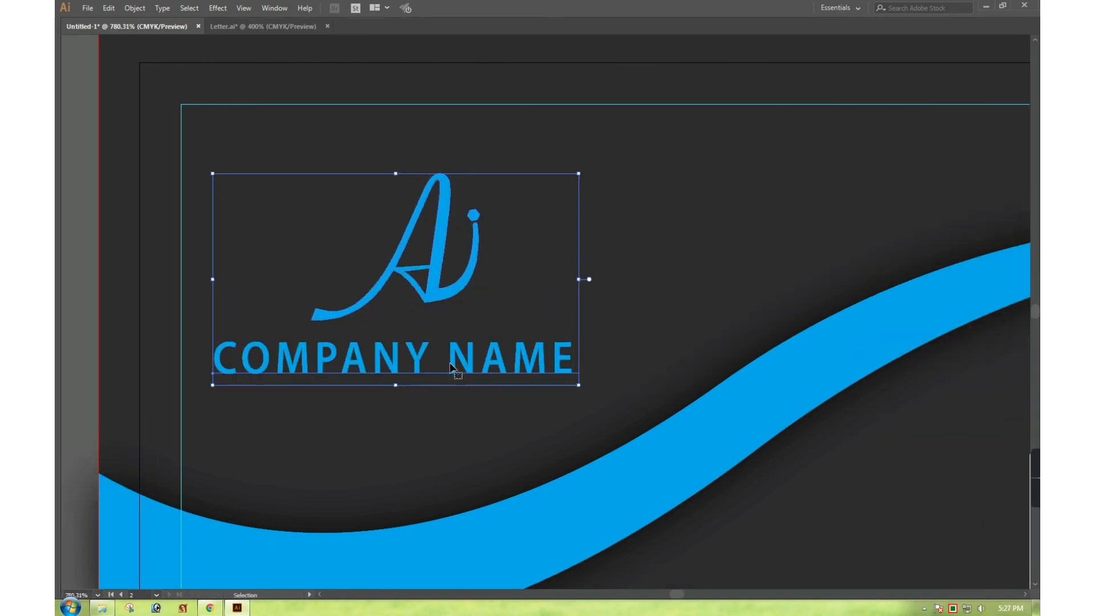
Scale up the Ai mark and COMPANY NAME together and fine-tune their position on the card
{"action": "left_click_drag", "start_coordinate": [452, 368], "coordinate": [420, 320]}
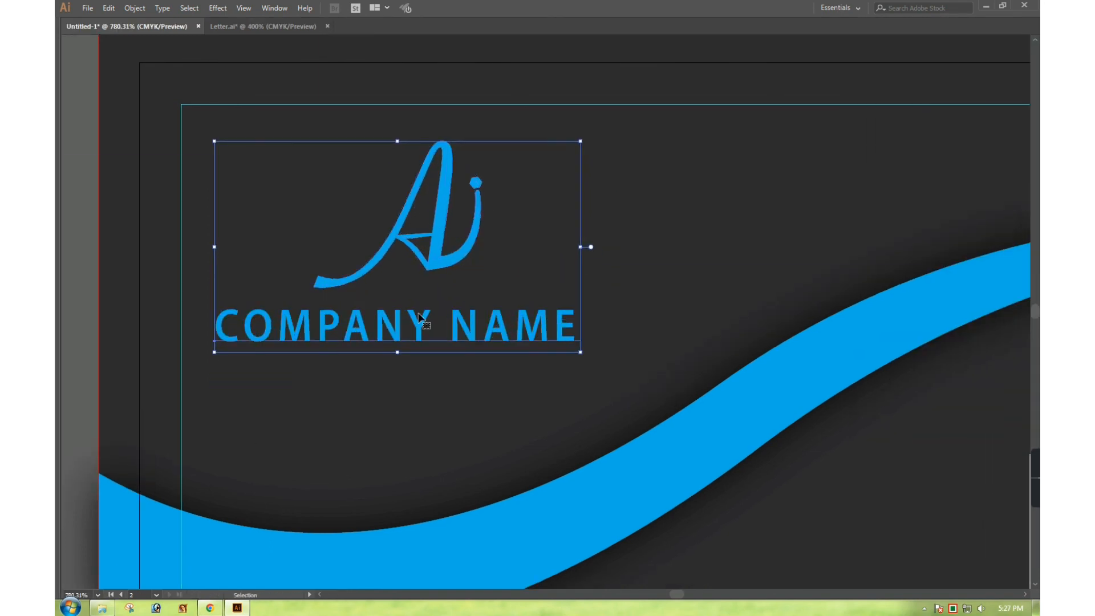
{"action": "left_click_drag", "start_coordinate": [581, 351], "coordinate": [608, 368]}
{"action": "left_click", "coordinate": [686, 299]}
{"action": "key", "text": "ctrl+minus"}
{"action": "key", "text": "ctrl+minus"}
{"action": "key", "text": "ctrl+minus"}
{"action": "left_click_drag", "start_coordinate": [517, 167], "coordinate": [560, 134]}
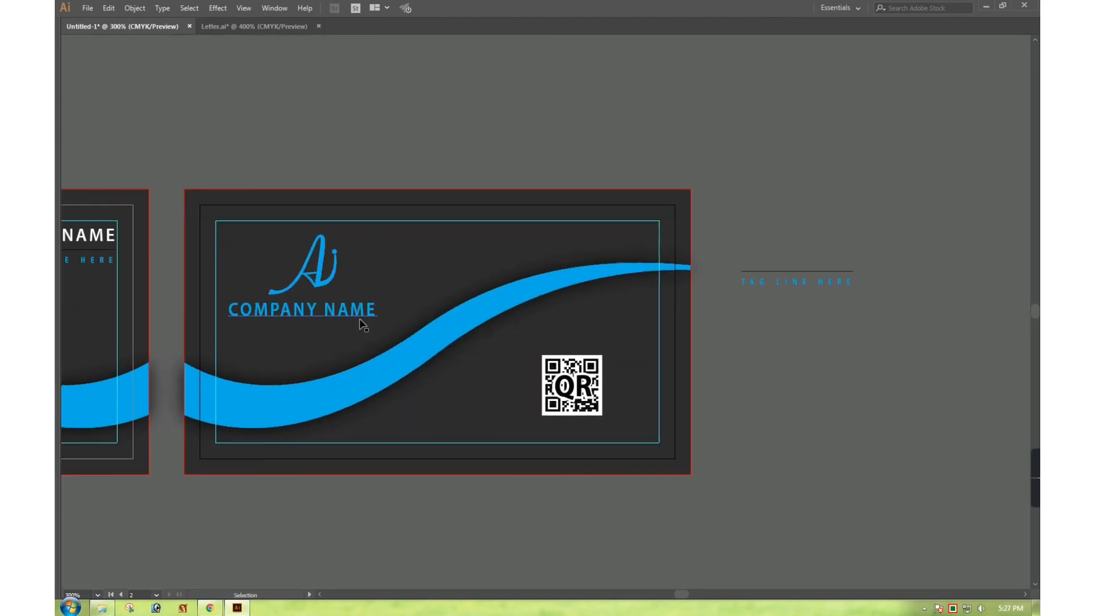
{"action": "left_click_drag", "start_coordinate": [342, 311], "coordinate": [347, 315]}
{"action": "left_click", "coordinate": [494, 127]}
{"action": "left_click_drag", "start_coordinate": [143, 147], "coordinate": [884, 436]}
{"action": "left_click_drag", "start_coordinate": [383, 361], "coordinate": [394, 330]}
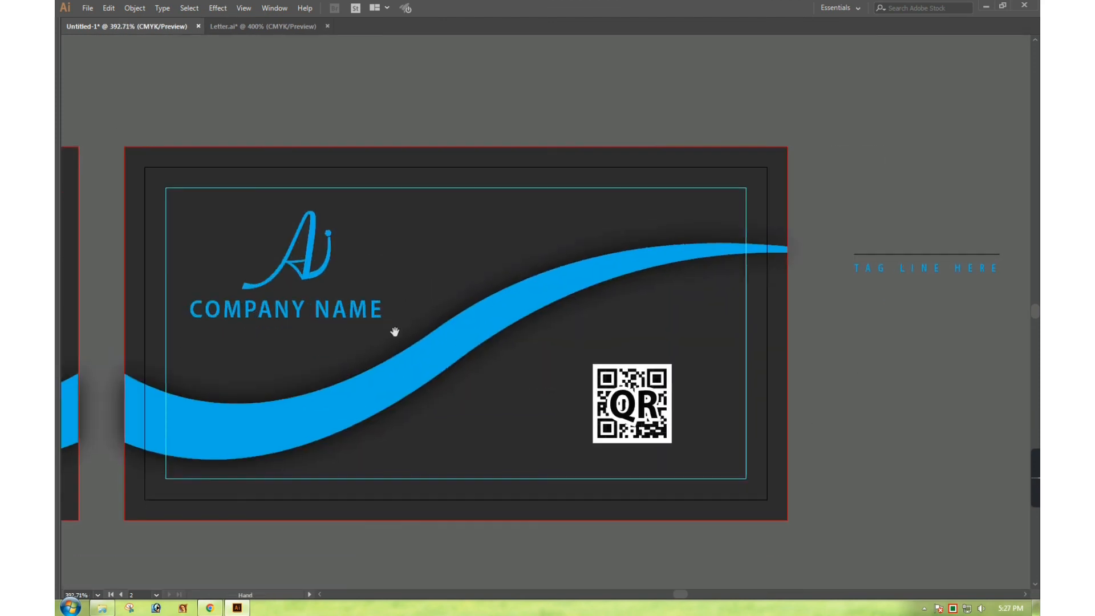
{"action": "left_click", "coordinate": [332, 313]}
{"action": "left_click_drag", "start_coordinate": [318, 309], "coordinate": [319, 313]}
{"action": "left_click", "coordinate": [714, 390]}
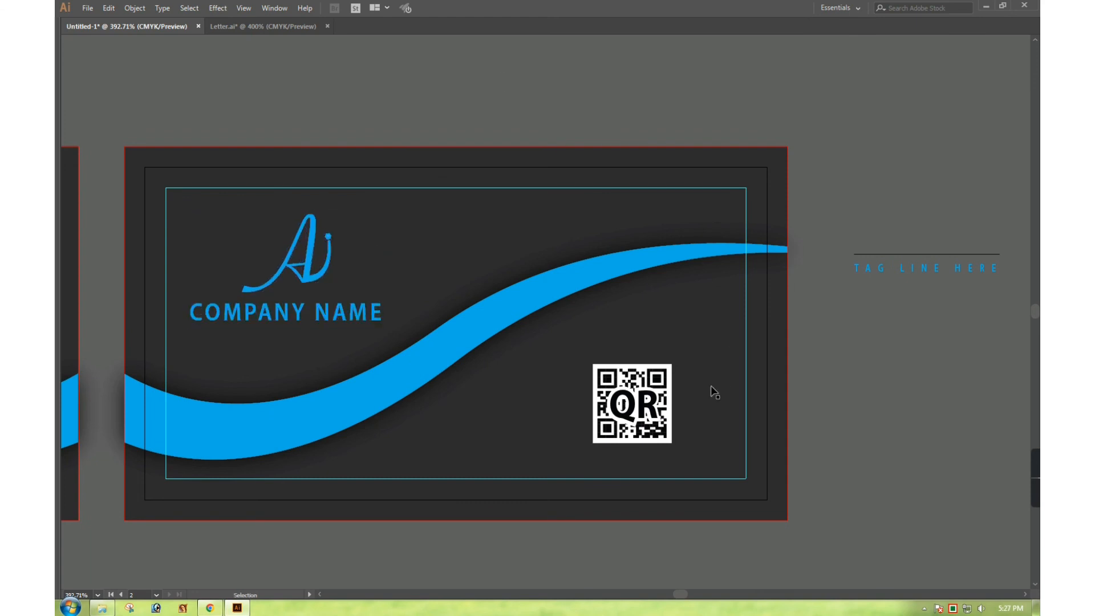
Move the QR code lower and further right on the card
{"action": "left_click", "coordinate": [632, 408]}
{"action": "left_click_drag", "start_coordinate": [632, 409], "coordinate": [663, 418]}
{"action": "left_click", "coordinate": [959, 177]}
Delete the stray tag line and rule beside the card, then frame both cards
{"action": "left_click_drag", "start_coordinate": [950, 335], "coordinate": [953, 340]}
{"action": "key", "text": "Delete"}
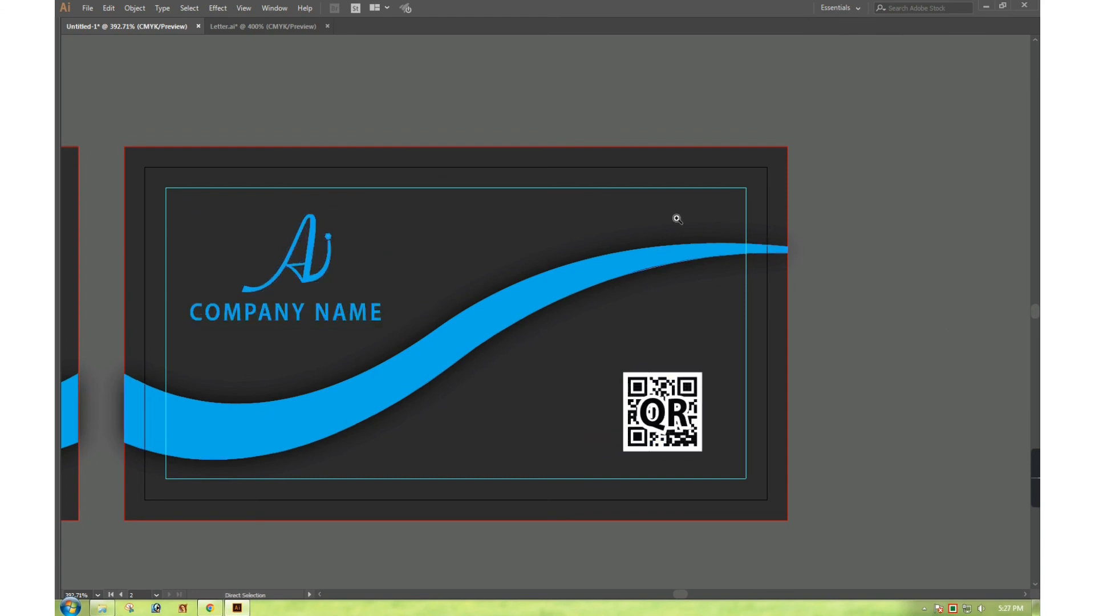
{"action": "left_click", "coordinate": [443, 297], "text": "ctrl+alt"}
{"action": "left_click", "coordinate": [444, 298], "text": "ctrl+alt"}
{"action": "left_click_drag", "start_coordinate": [445, 299], "coordinate": [521, 259]}
{"action": "key", "text": "z"}
{"action": "left_click_drag", "start_coordinate": [160, 152], "coordinate": [838, 397]}
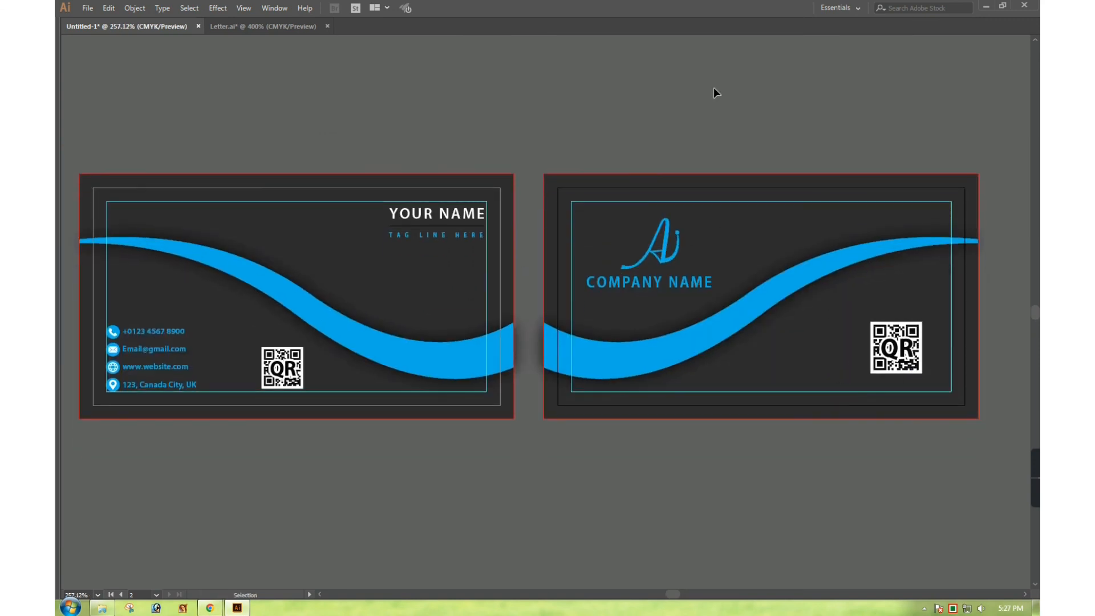
Delete the left card's QR code and duplicate both cards as a second pair
{"action": "left_click", "coordinate": [302, 360]}
{"action": "key", "text": "Delete"}
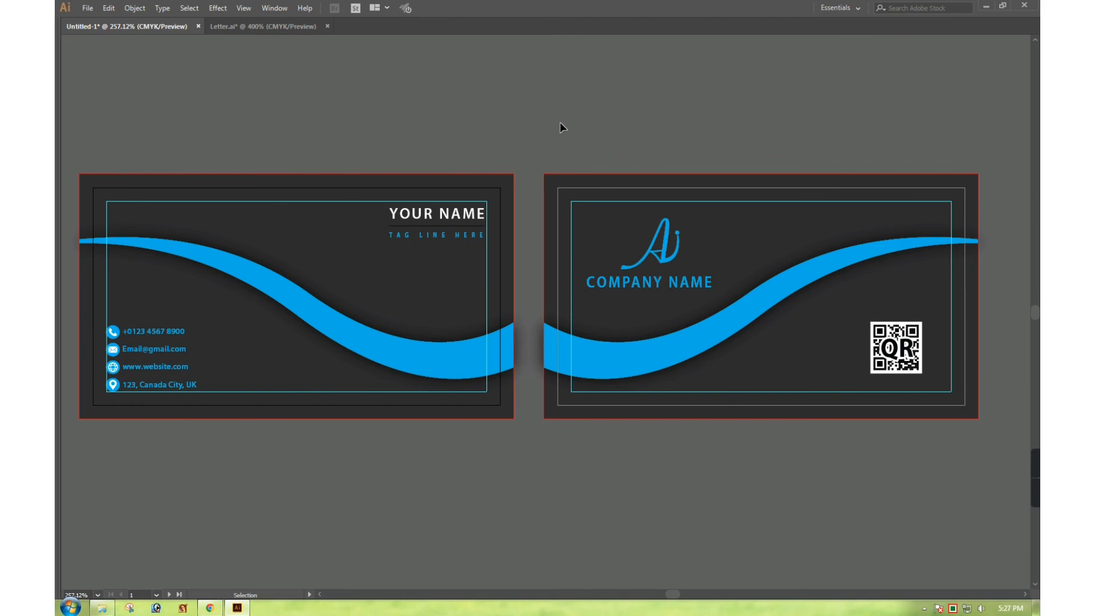
{"action": "key", "text": "ctrl+a"}
{"action": "left_click_drag", "start_coordinate": [582, 238], "coordinate": [634, 109]}
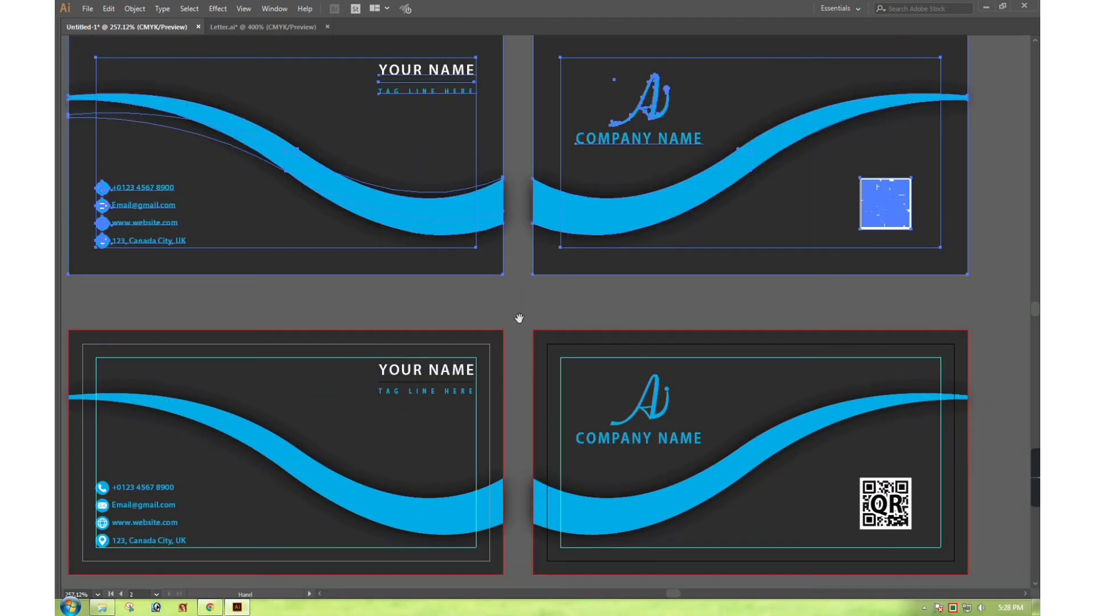
{"action": "key", "text": "ctrl+minus"}
{"action": "left_click_drag", "start_coordinate": [521, 318], "coordinate": [522, 266]}
Move the contact lines, YOUR NAME and tagline off the lower-left card
{"action": "left_click", "coordinate": [538, 291]}
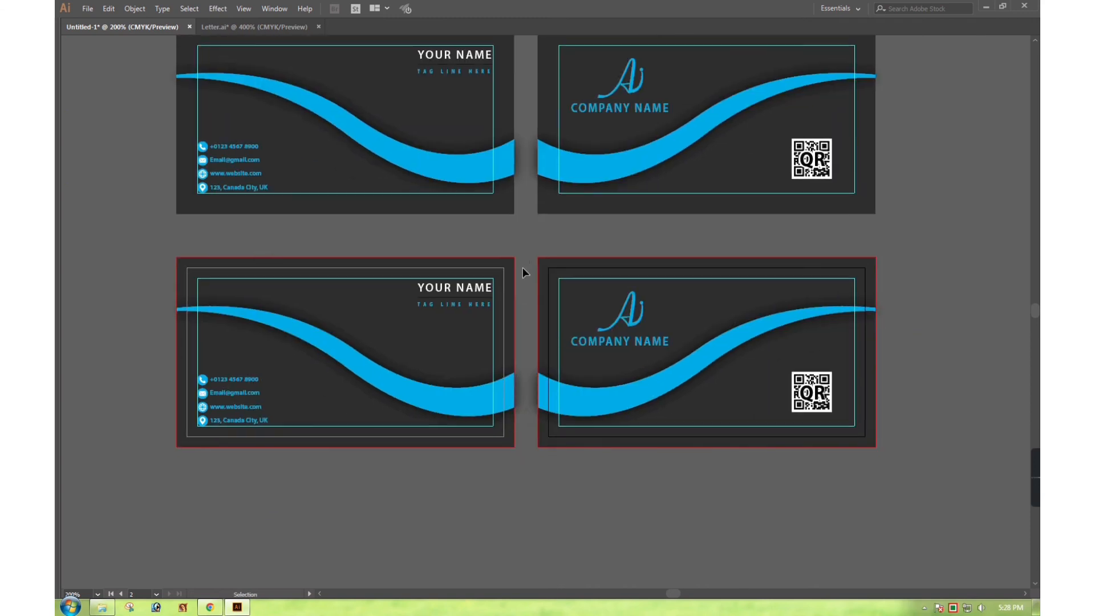
{"action": "left_click", "coordinate": [471, 297]}
{"action": "left_click_drag", "start_coordinate": [416, 249], "coordinate": [471, 336], "text": "shift"}
{"action": "key", "text": "ctrl+g"}
{"action": "left_click_drag", "start_coordinate": [129, 365], "coordinate": [293, 443]}
{"action": "left_click_drag", "start_coordinate": [332, 455], "coordinate": [293, 402], "text": "shift"}
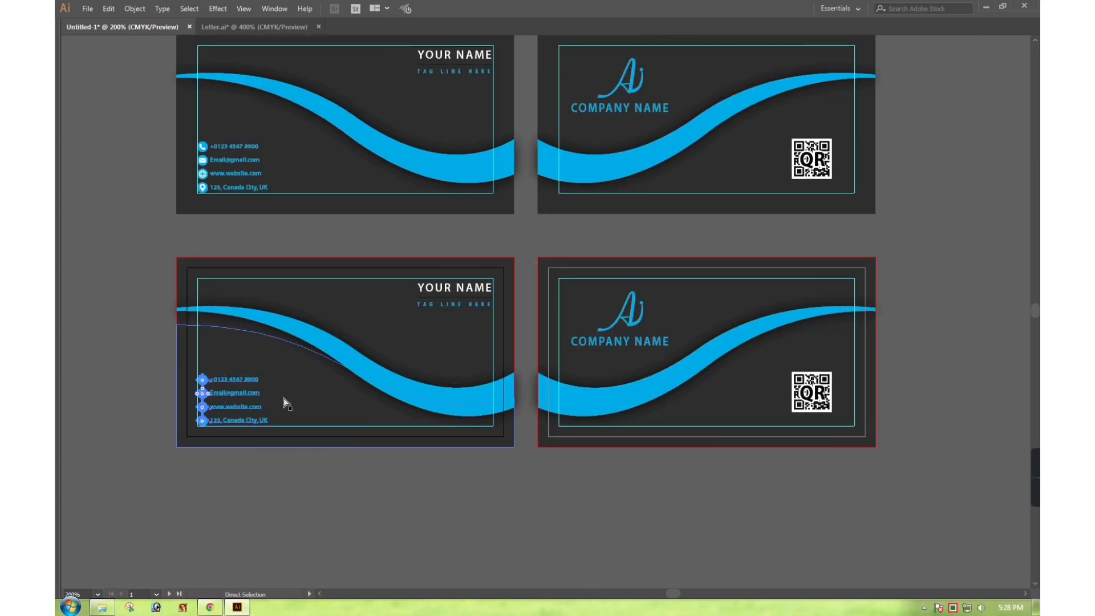
{"action": "left_click_drag", "start_coordinate": [223, 403], "coordinate": [464, 526]}
{"action": "left_click_drag", "start_coordinate": [464, 295], "coordinate": [703, 507]}
Move the QR code, Ai logo and COMPANY NAME into the lower-left card
{"action": "left_click_drag", "start_coordinate": [820, 396], "coordinate": [239, 398]}
{"action": "left_click", "coordinate": [279, 495]}
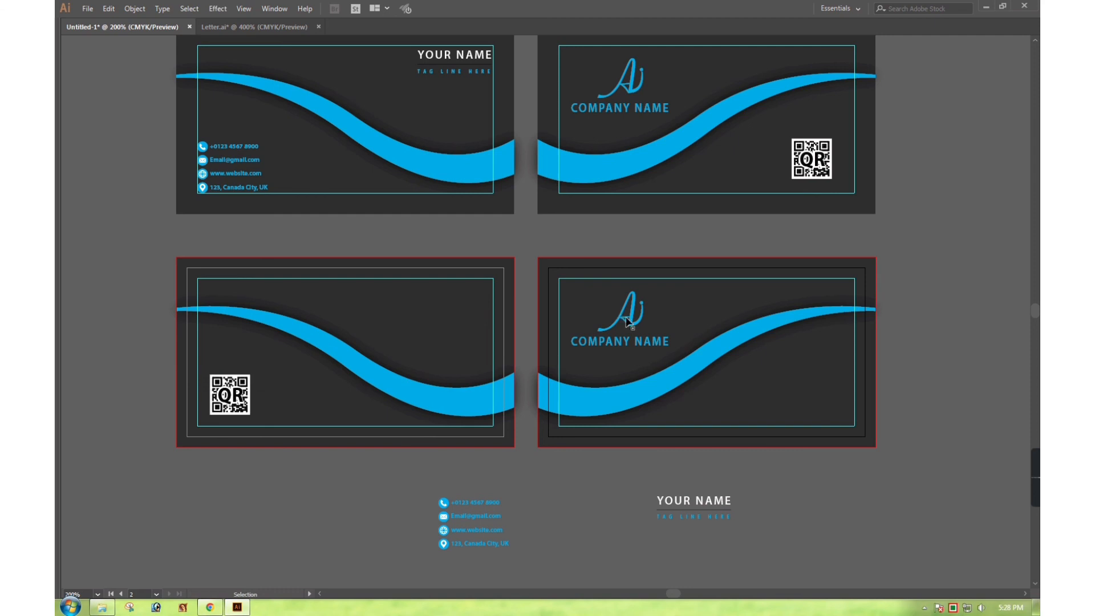
{"action": "left_click_drag", "start_coordinate": [627, 322], "coordinate": [440, 323]}
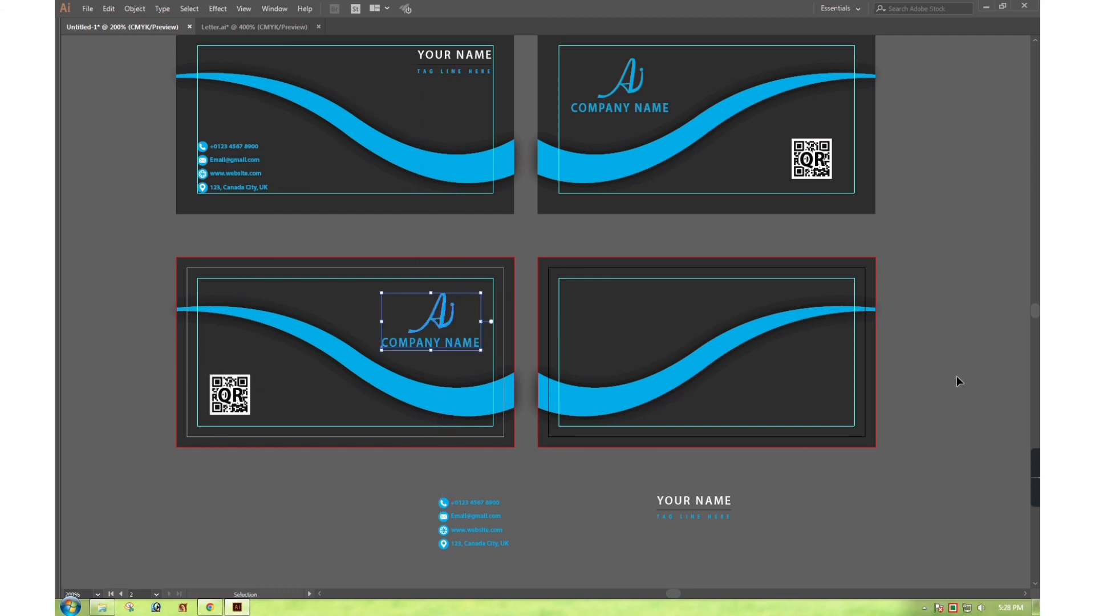
Place the contact details at top left and YOUR NAME with tagline at lower right of the lower-right card
{"action": "left_click", "coordinate": [958, 381]}
{"action": "left_click_drag", "start_coordinate": [456, 519], "coordinate": [582, 308]}
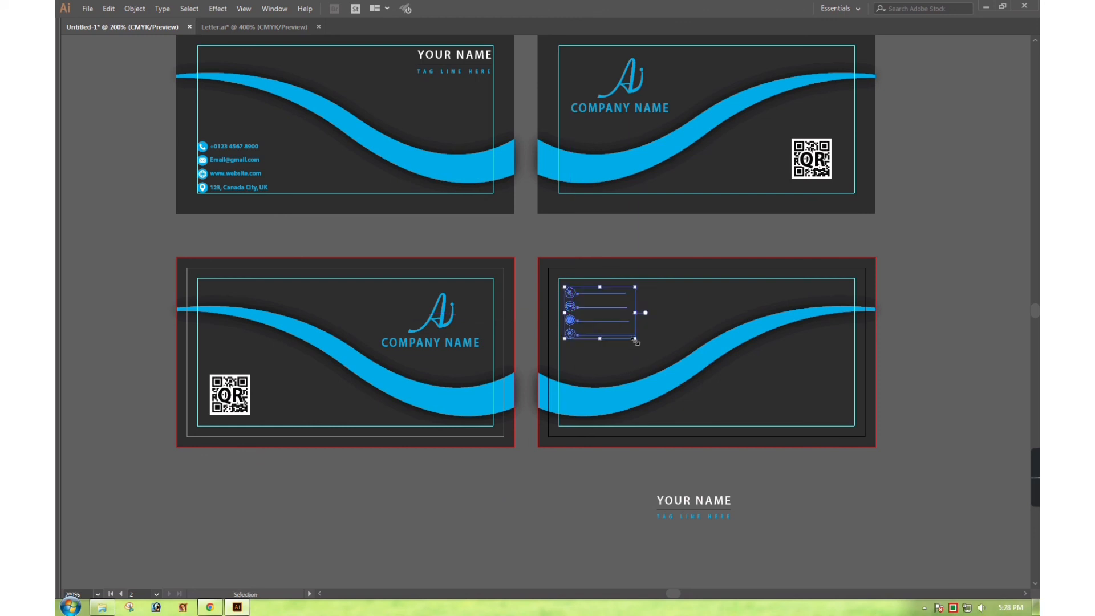
{"action": "left_click", "coordinate": [709, 505]}
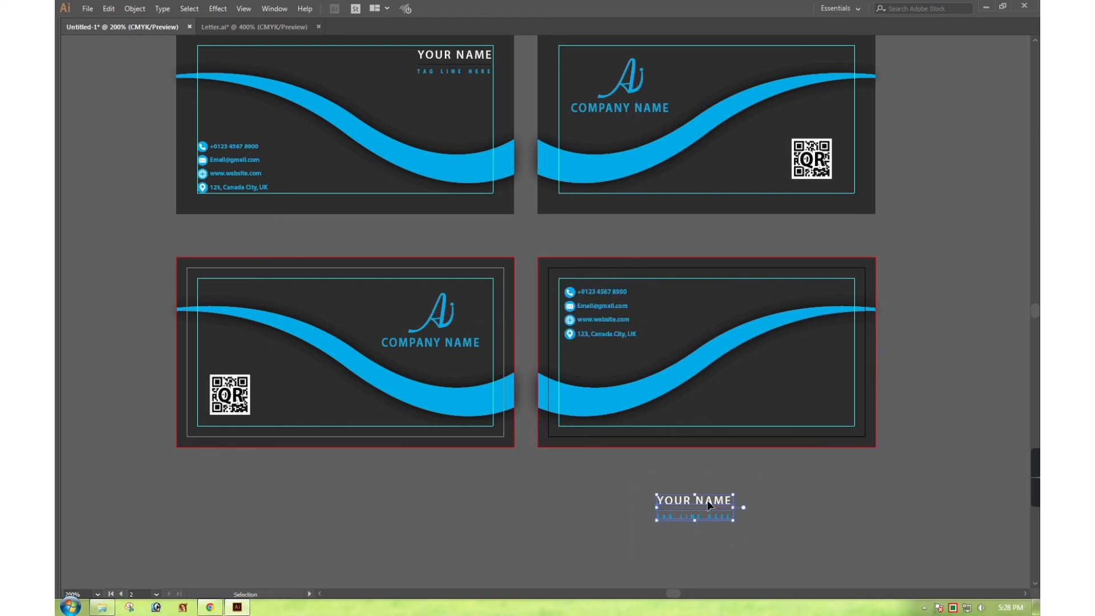
{"action": "left_click_drag", "start_coordinate": [708, 505], "coordinate": [814, 378]}
{"action": "left_click", "coordinate": [865, 365]}
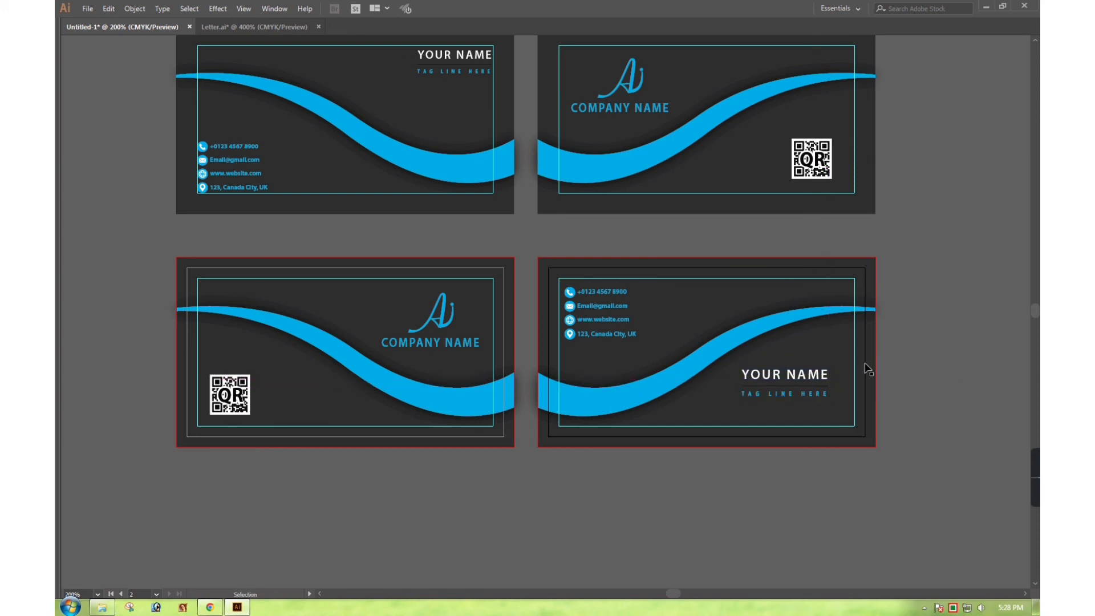
Zoom in on the two lower cards, then reframe the view to show all four cards
{"action": "left_click_drag", "start_coordinate": [153, 230], "coordinate": [947, 445]}
{"action": "left_click_drag", "start_coordinate": [653, 410], "coordinate": [669, 393]}
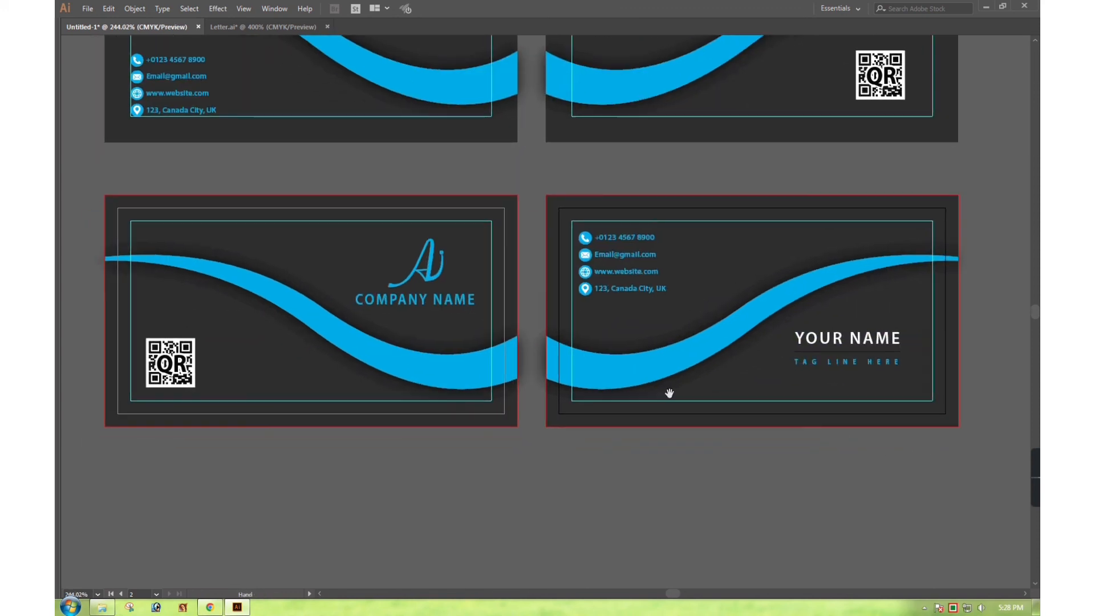
{"action": "left_click_drag", "start_coordinate": [92, 179], "coordinate": [990, 440]}
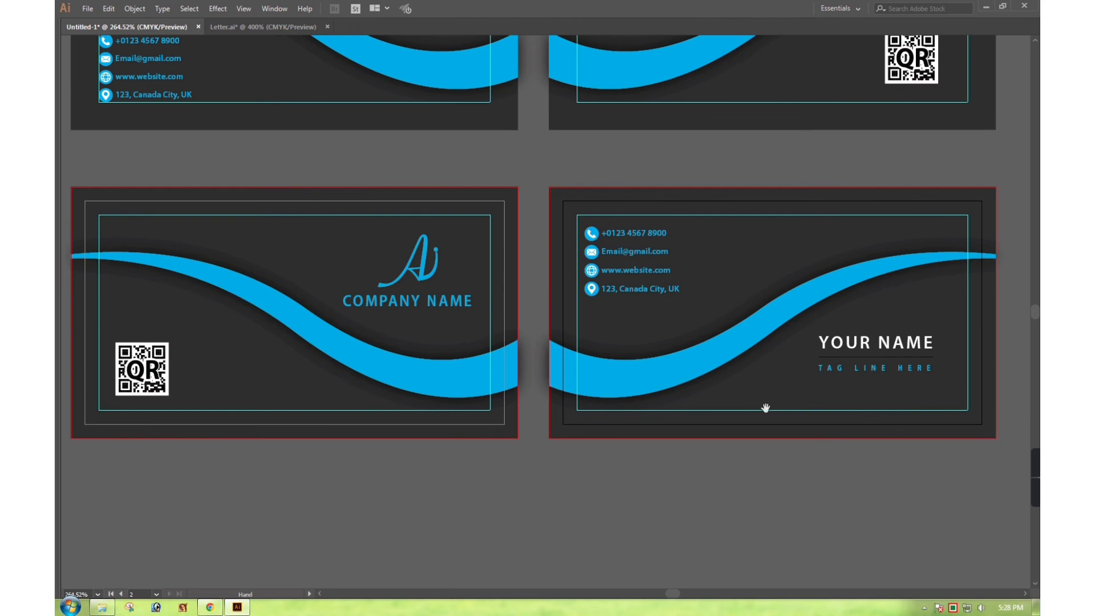
{"action": "key", "text": "ctrl+minus"}
{"action": "key", "text": "ctrl+minus"}
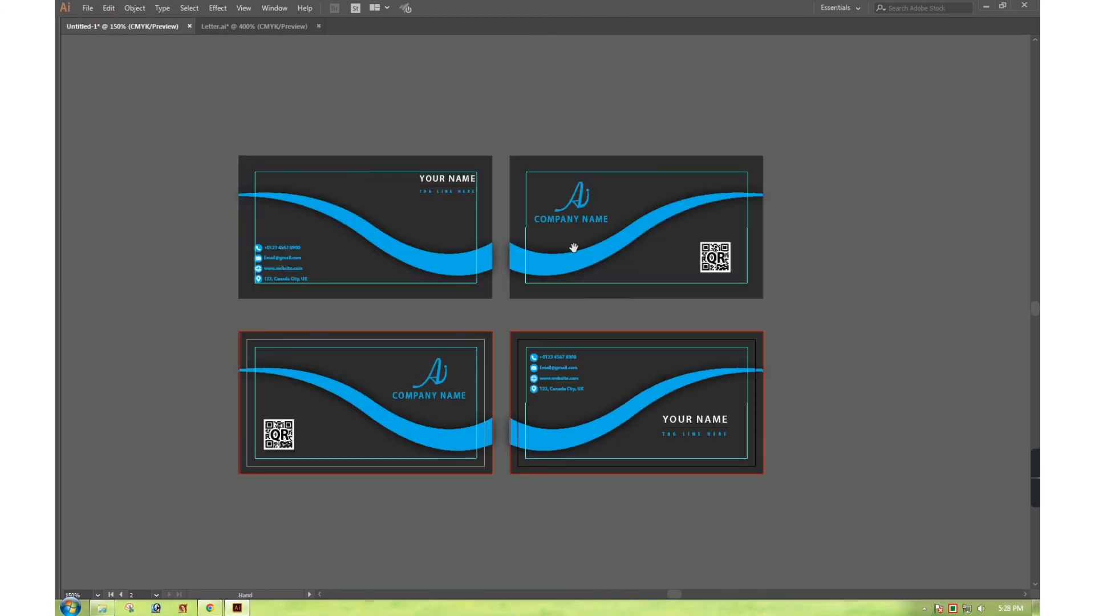
{"action": "left_click_drag", "start_coordinate": [168, 110], "coordinate": [788, 449]}
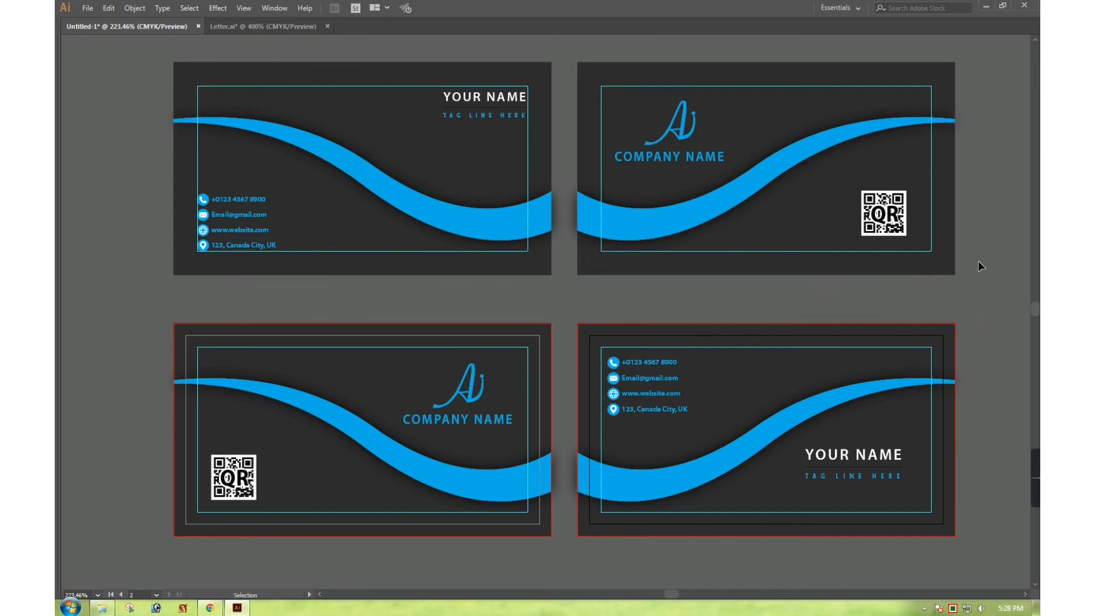